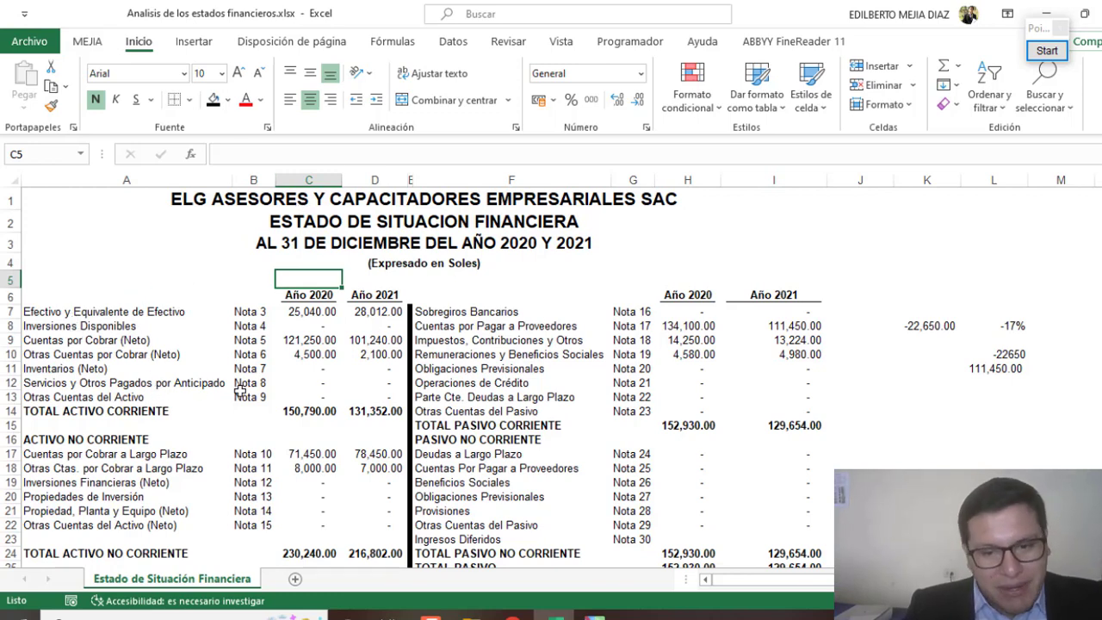
# Point out the TOTAL ACTIVO CORRIENTE and TOTAL PASIVO CORRIENTE totals and the PATRIMONIO section
pyautogui.click(107, 414)
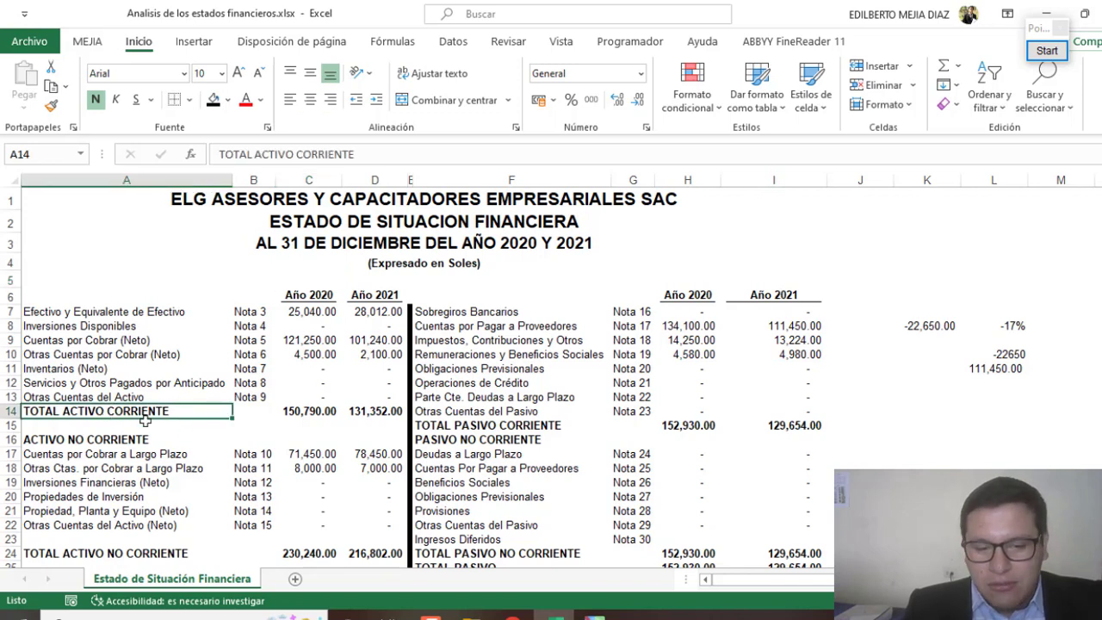
pyautogui.scroll(-2, 145, 420)
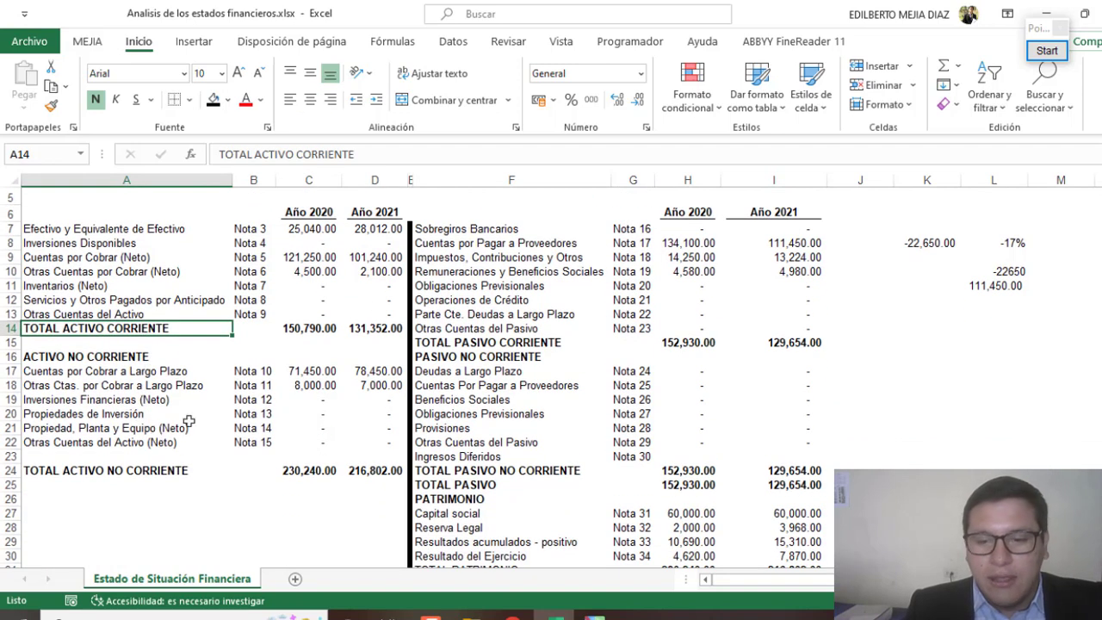
pyautogui.scroll(2, 581, 280)
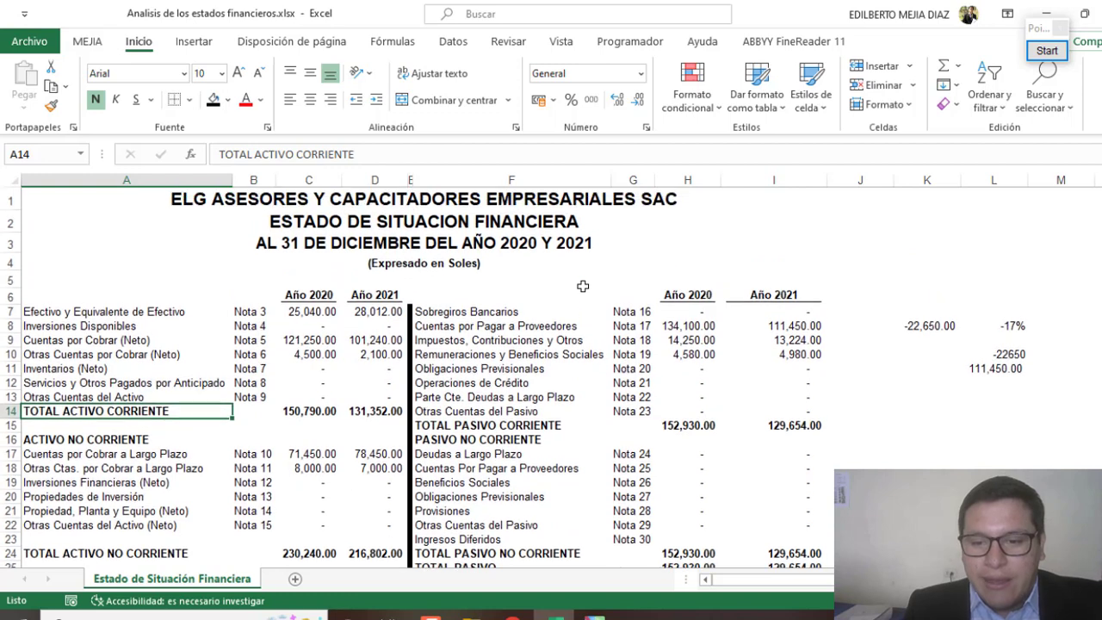
pyautogui.click(530, 425)
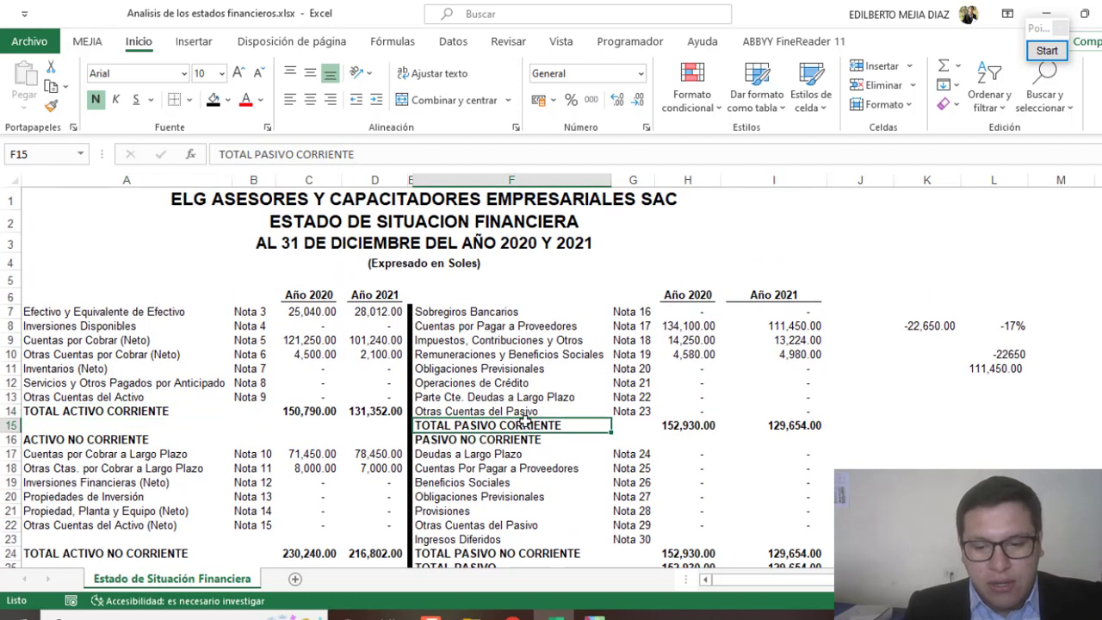
pyautogui.scroll(-4, 525, 422)
pyautogui.click(475, 379)
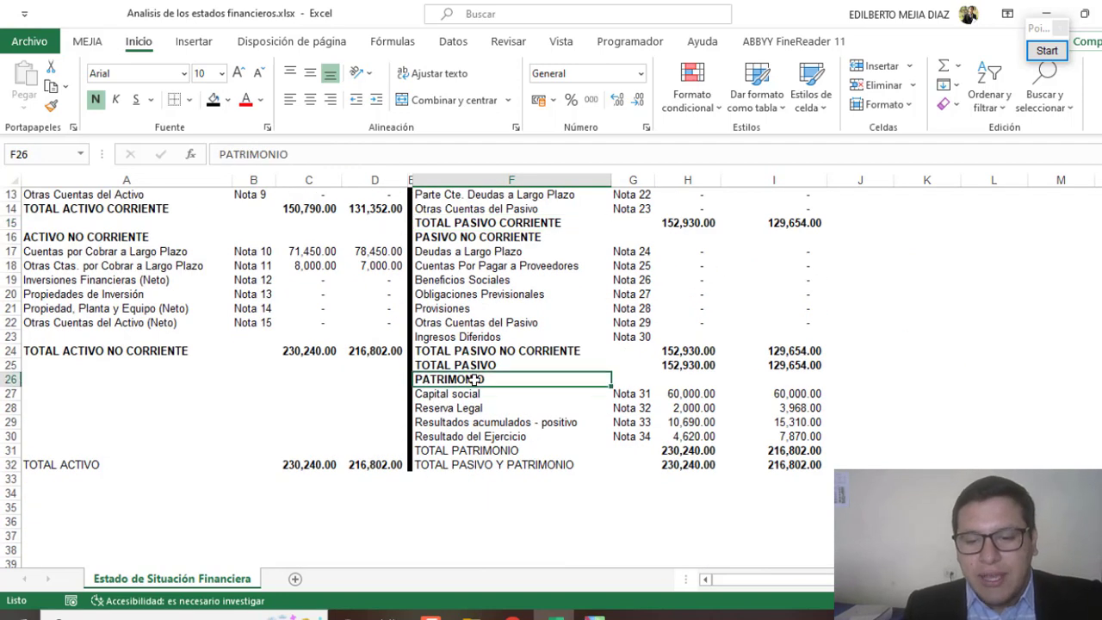
pyautogui.scroll(3, 382, 337)
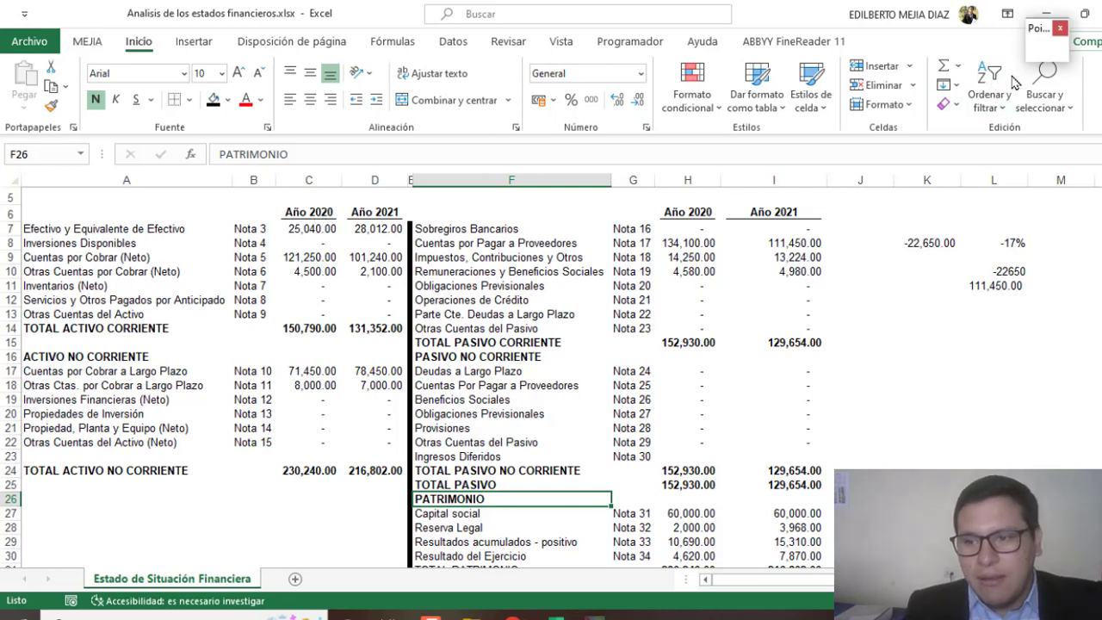
# Mark the liabilities Año 2020 and Año 2021 columns with on-screen ink, then clear the marks
pyautogui.click(1047, 50)
pyautogui.moveTo(707, 167)
pyautogui.mouseDown()
pyautogui.moveTo(701, 188)
pyautogui.moveTo(713, 169)
pyautogui.mouseUp()
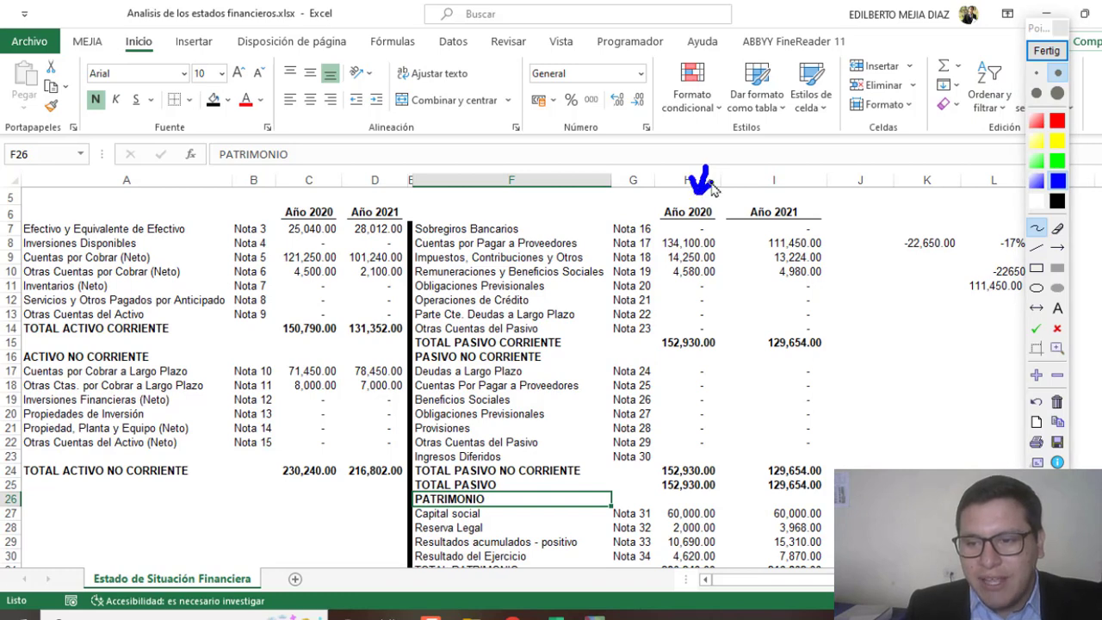
pyautogui.moveTo(788, 169); pyautogui.dragTo(794, 194)
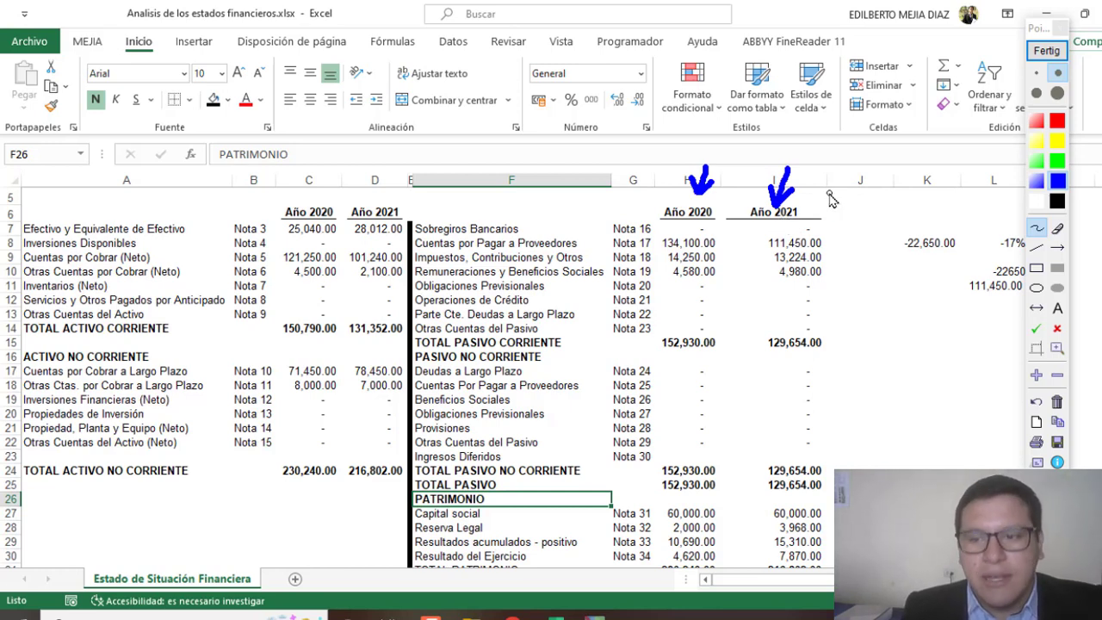
pyautogui.click(1047, 51)
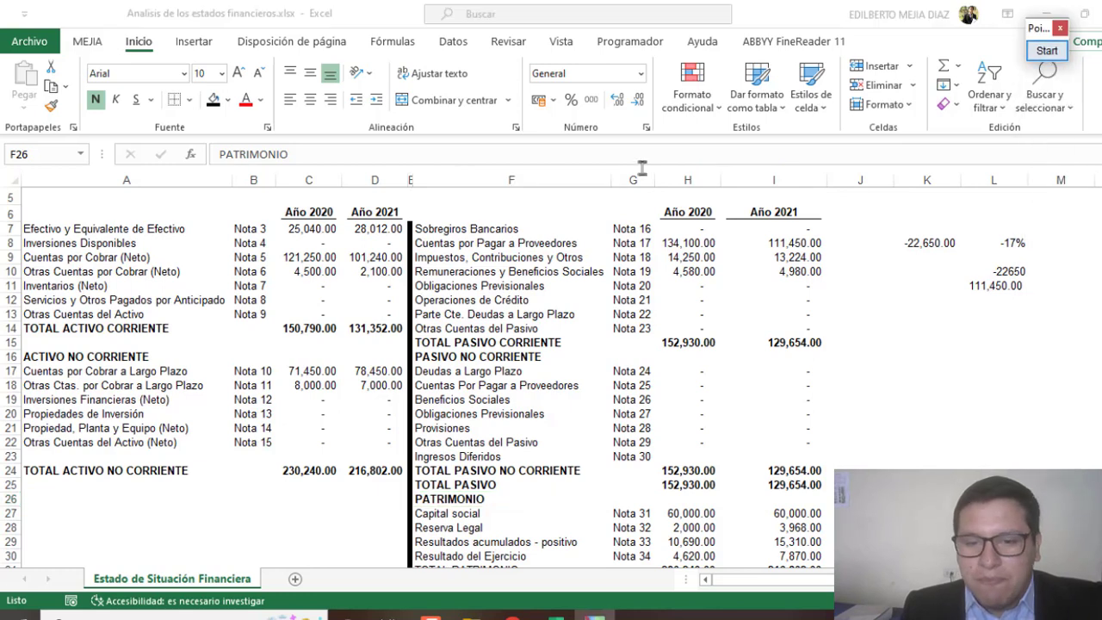
pyautogui.scroll(2, 488, 247)
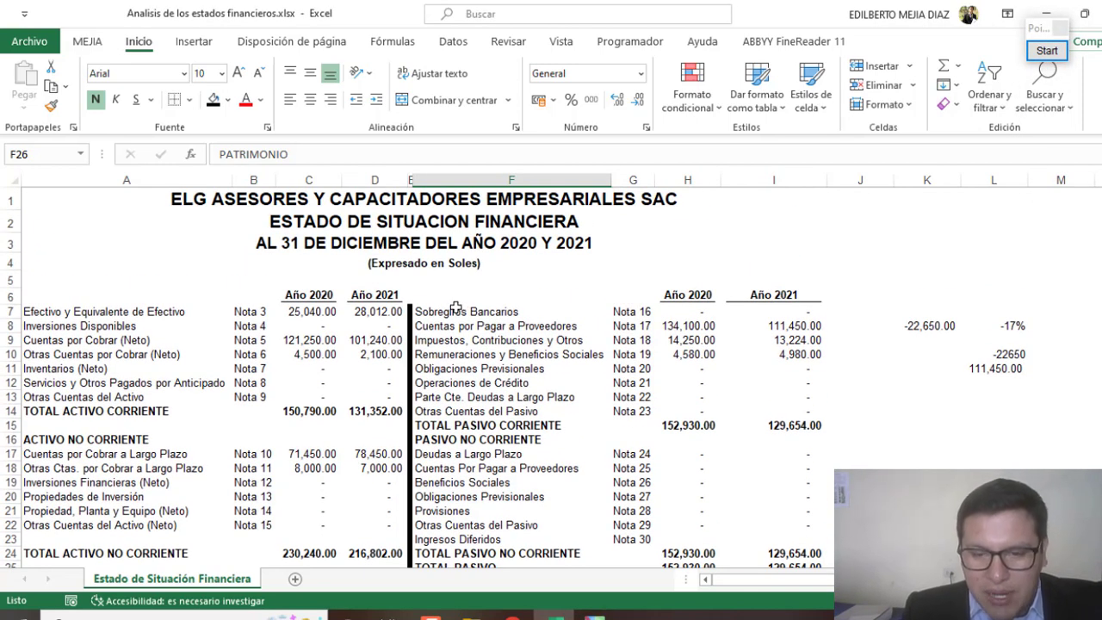
# Insert two blank columns at column E and type 'ANÁLISIS HORIZONTAL' above them
pyautogui.click(412, 180)
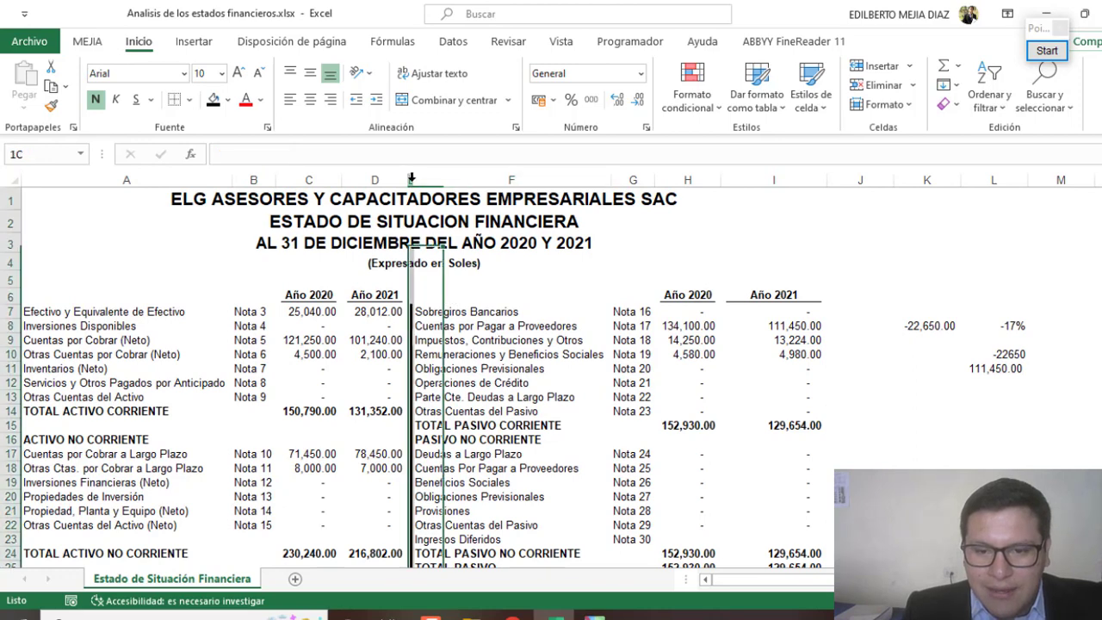
pyautogui.hotkey('ctrl', '+')
pyautogui.hotkey('ctrl', '+')
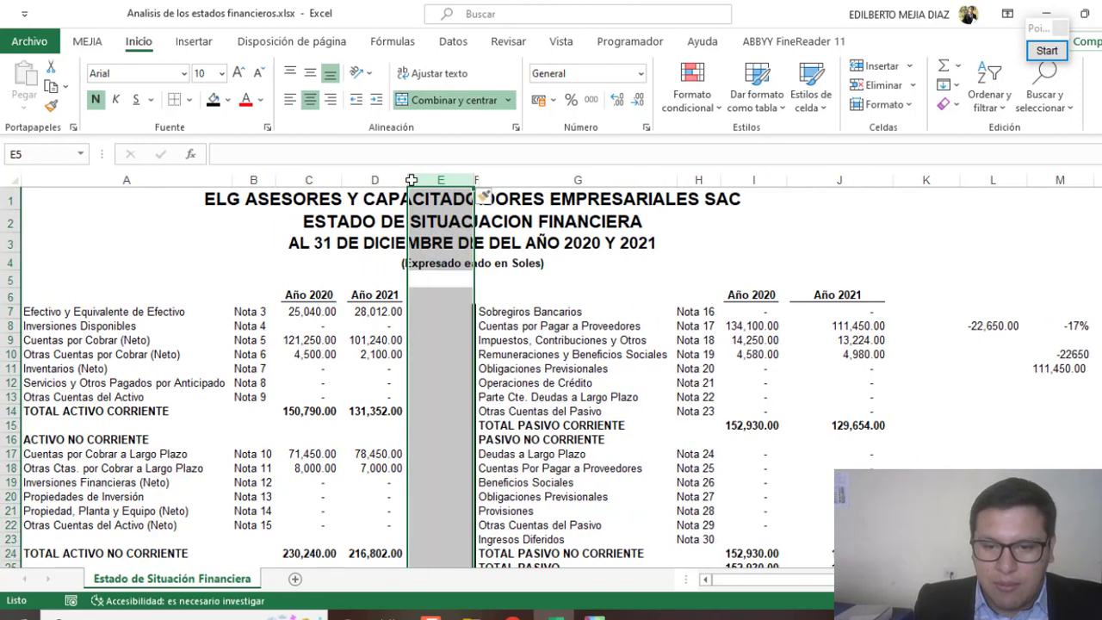
pyautogui.click(426, 297)
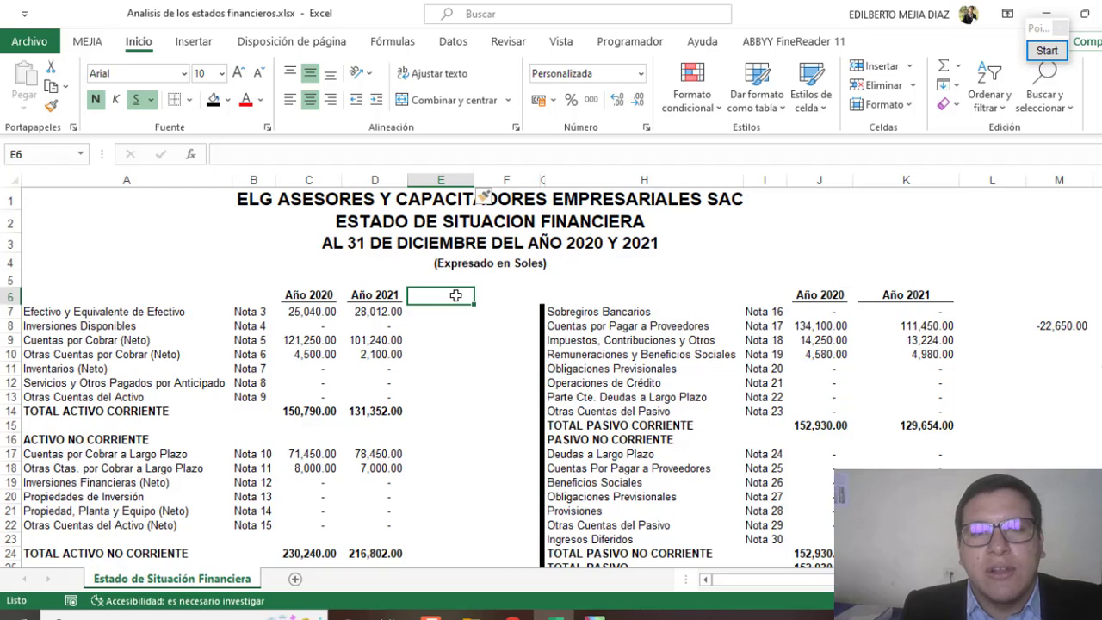
pyautogui.click(456, 281)
pyautogui.write('ANÁLISIS HORIZONTAL')
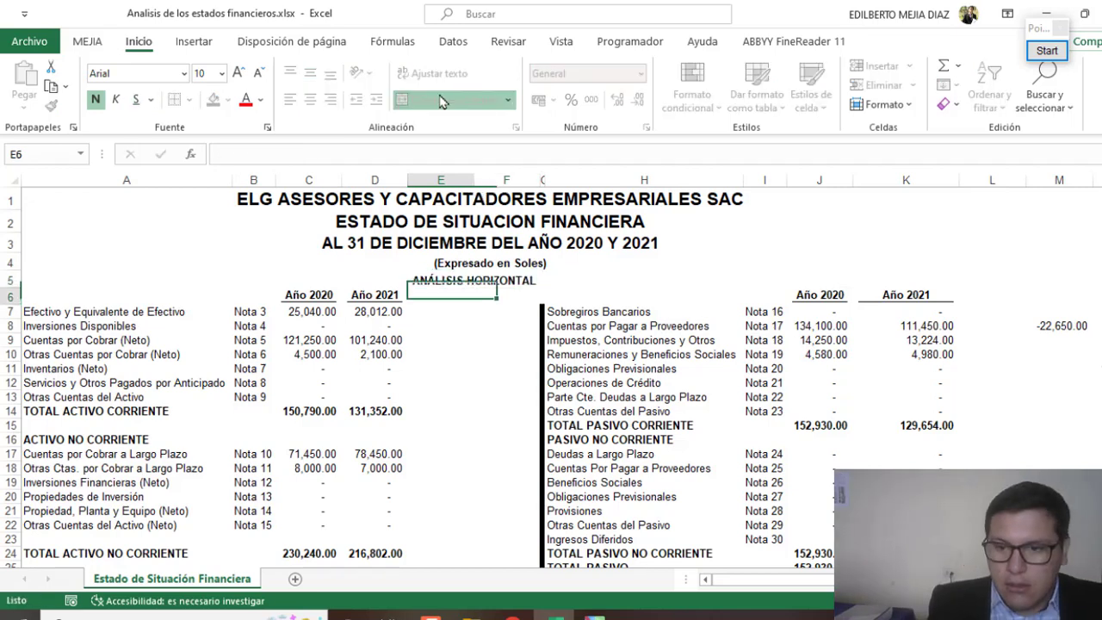
pyautogui.press('Return')
# Merge the heading across E5:F5 and add subheadings 'V. ABSOLUTO' in E6 and 'v. RELATIVOS' in F6
pyautogui.click(461, 284)
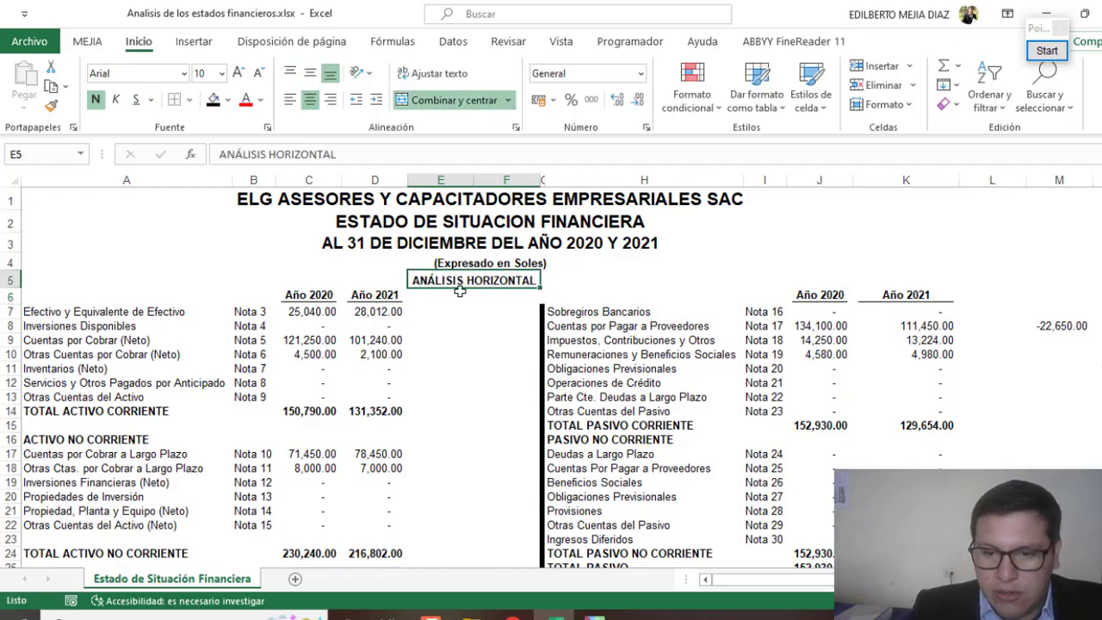
pyautogui.click(432, 296)
pyautogui.write('V.')
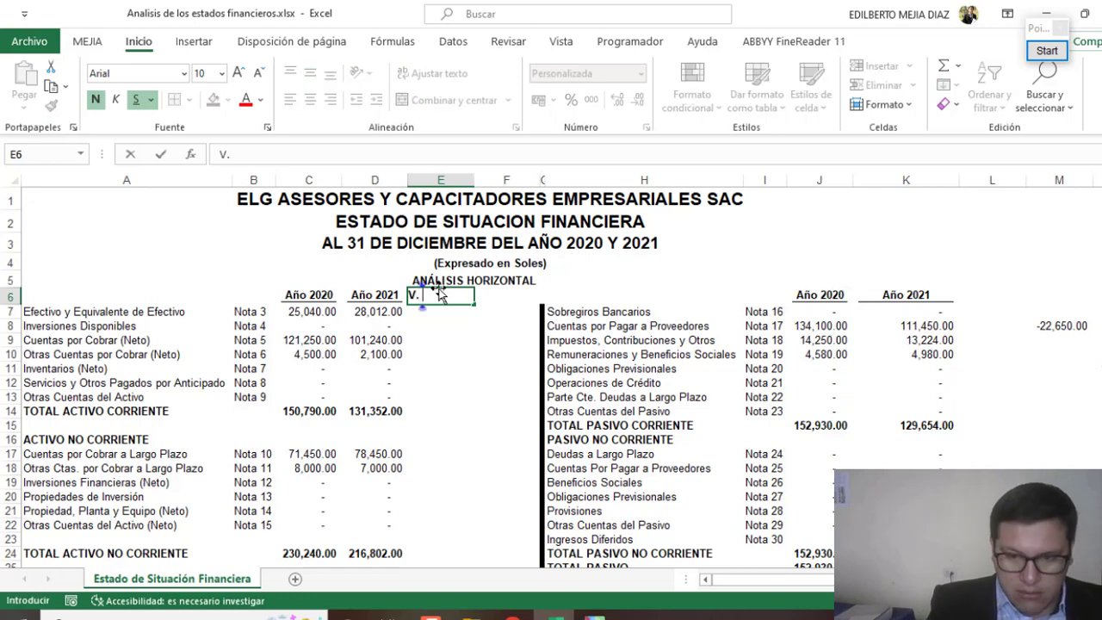
pyautogui.write(' ABSOLUTO')
pyautogui.hotkey('ctrl', 'Return')
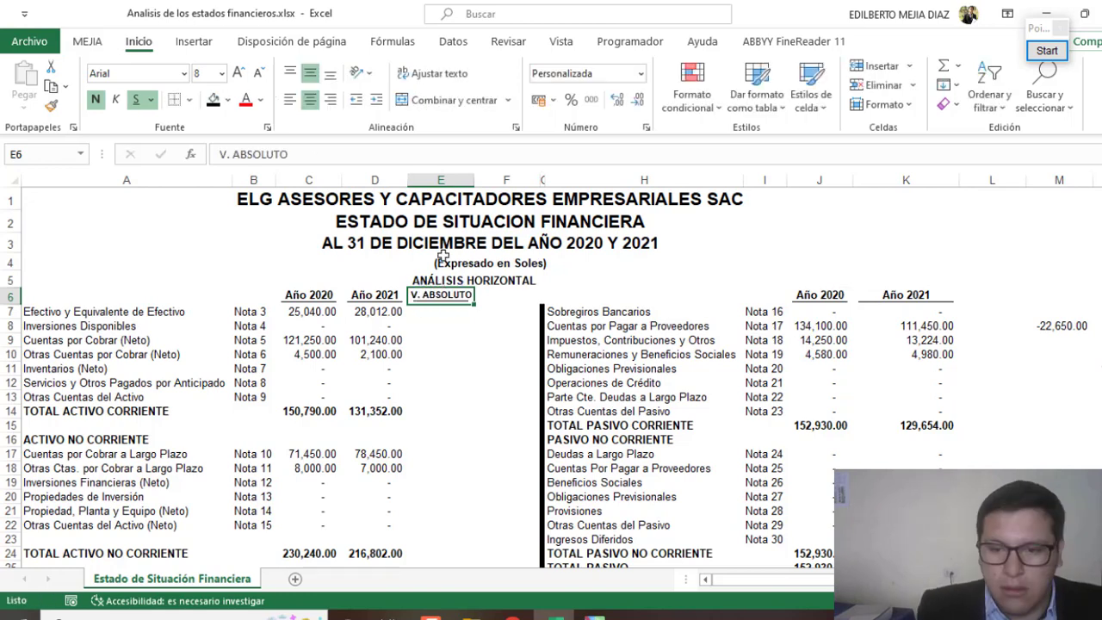
pyautogui.moveTo(477, 305); pyautogui.dragTo(521, 301)
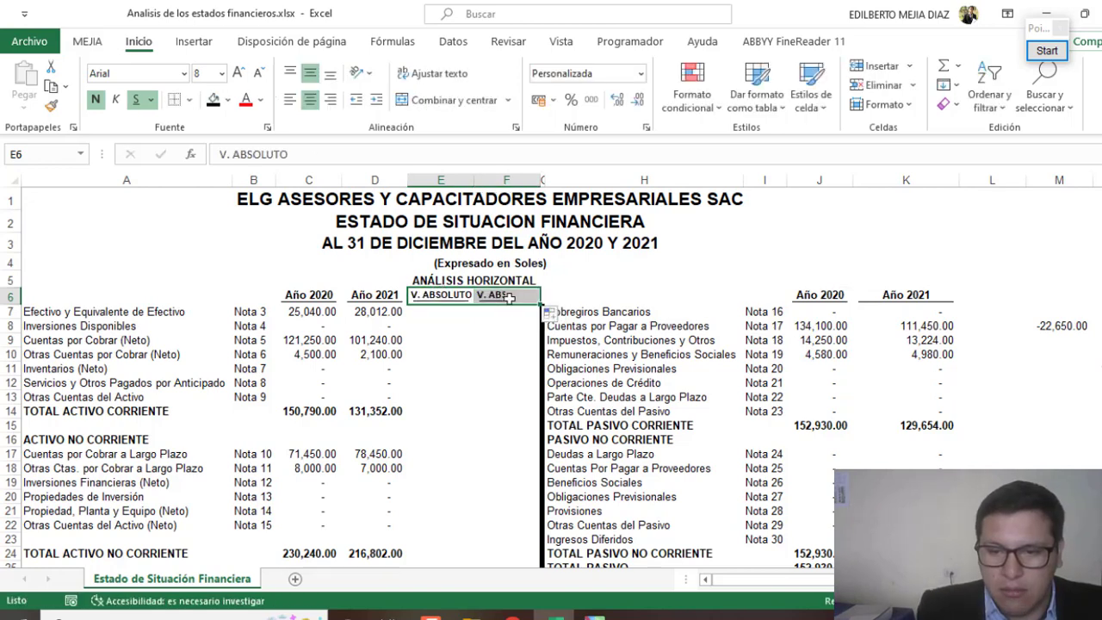
pyautogui.write('v.')
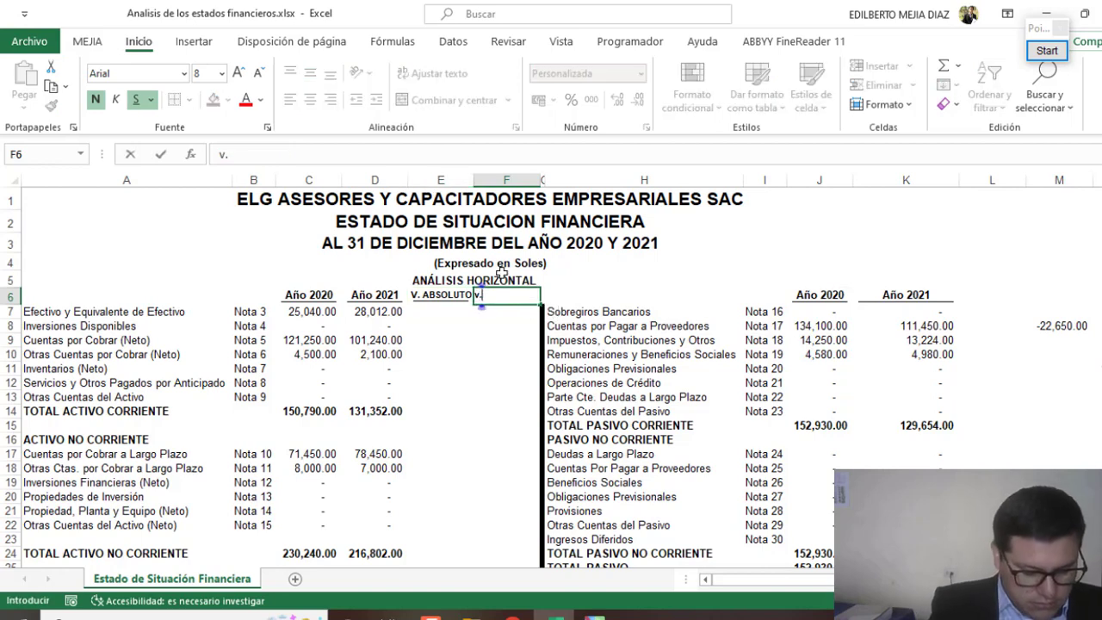
pyautogui.write(' RELATIVOS')
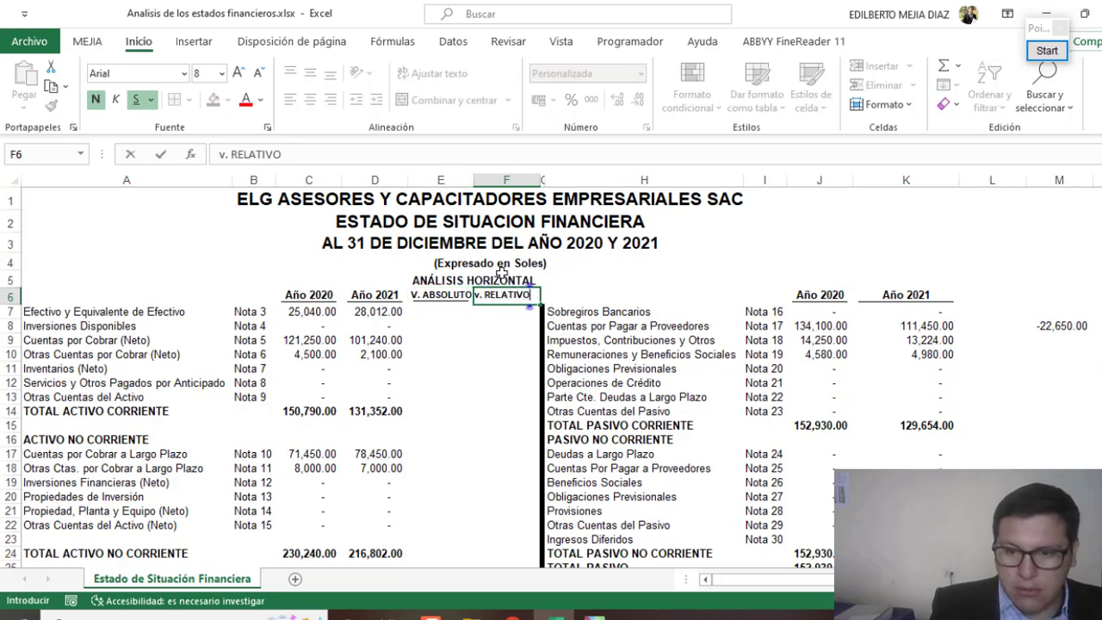
# Shade the E5:F6 header block light orange and copy it to L6 beside the liabilities
pyautogui.moveTo(474, 281); pyautogui.dragTo(517, 296)
pyautogui.click(229, 100)
pyautogui.click(313, 172)
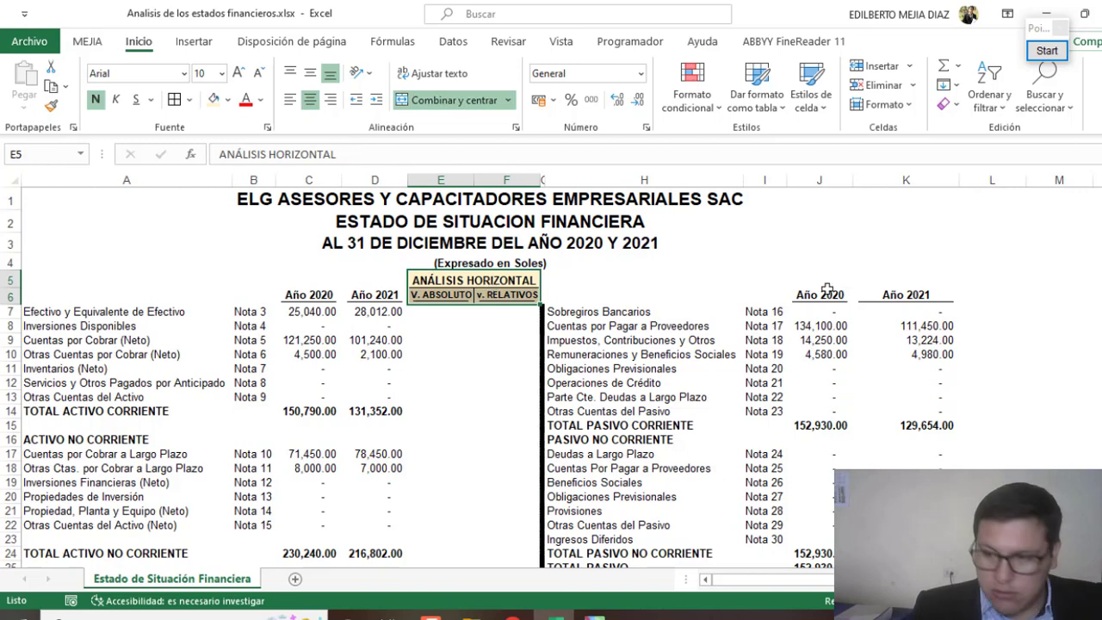
pyautogui.hotkey('ctrl', 'c')
pyautogui.click(993, 295)
pyautogui.hotkey('ctrl', 'v')
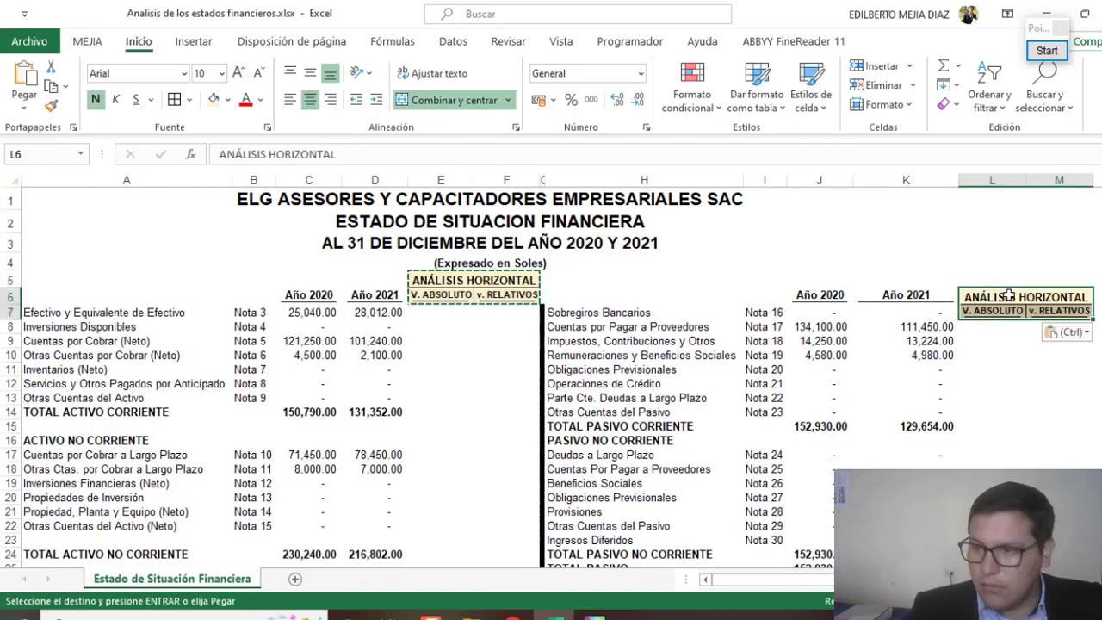
pyautogui.click(1052, 403)
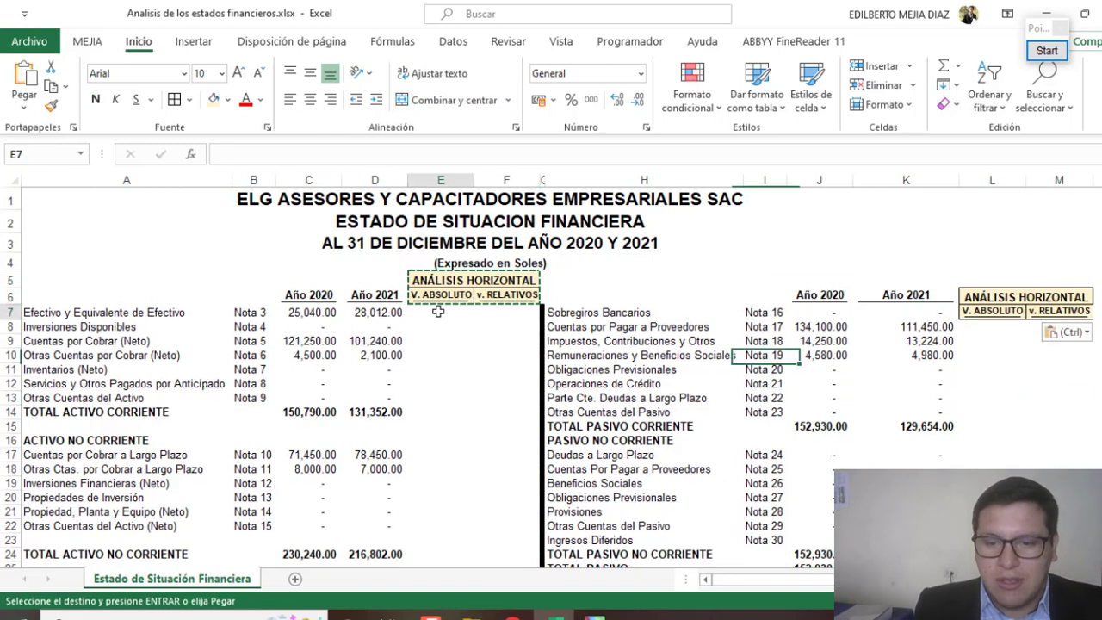
pyautogui.press('Escape')
pyautogui.click(468, 341)
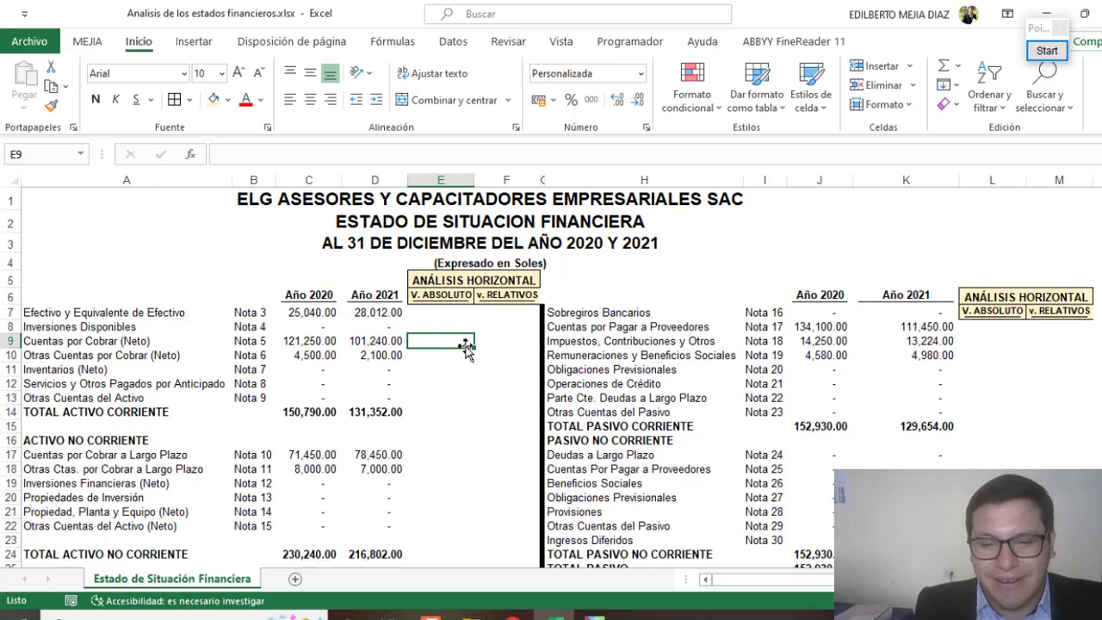
pyautogui.click(444, 315)
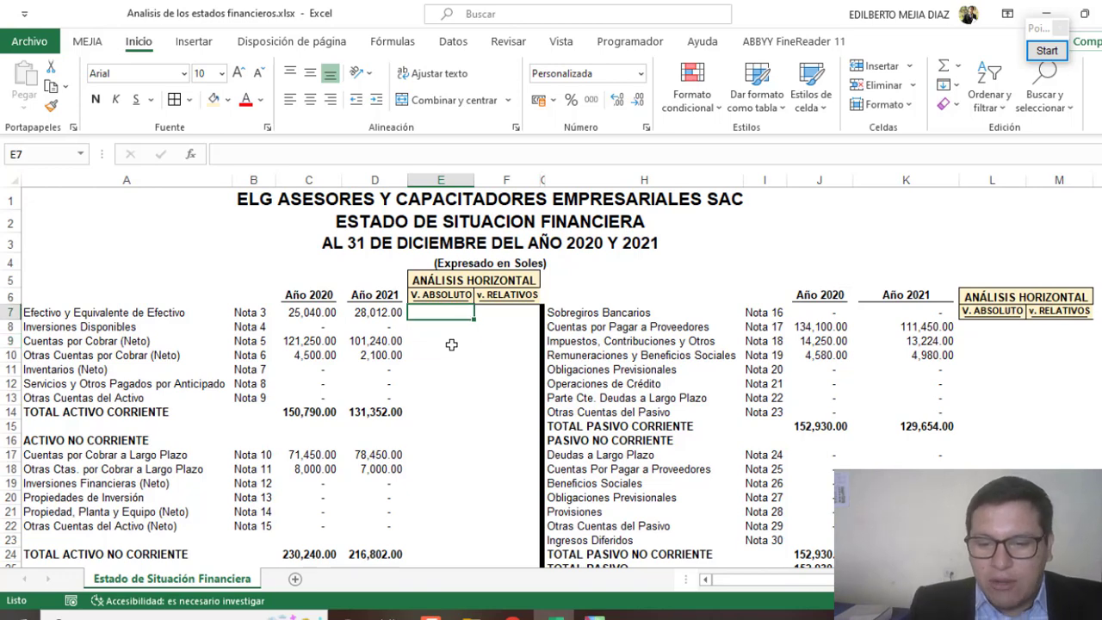
pyautogui.hotkey('ctrl', 'shift', 'p')
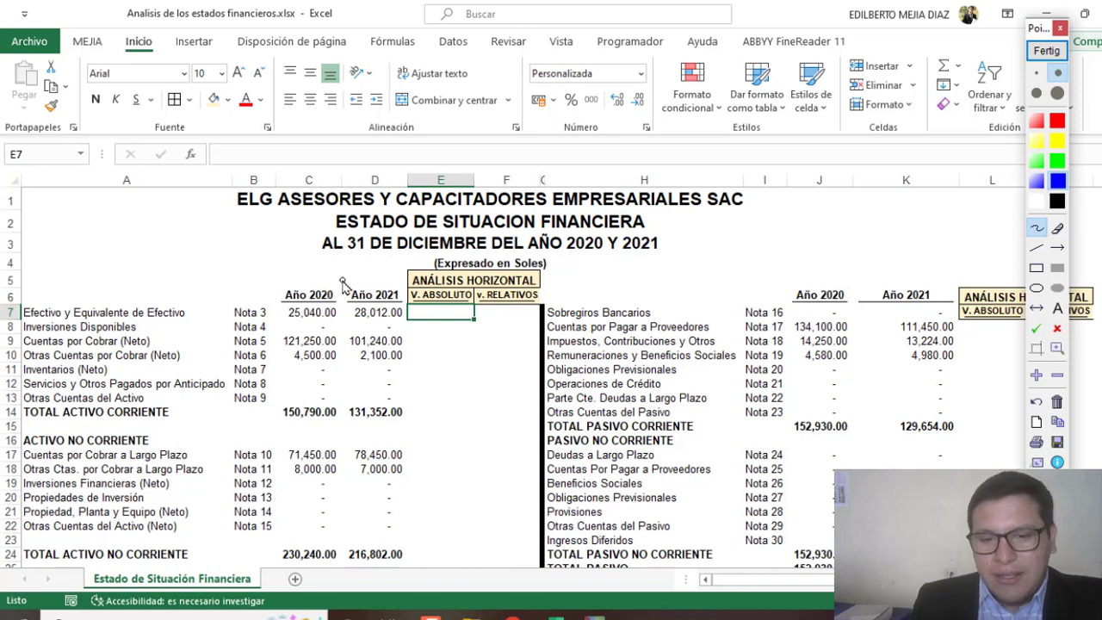
pyautogui.moveTo(301, 269); pyautogui.dragTo(304, 281)
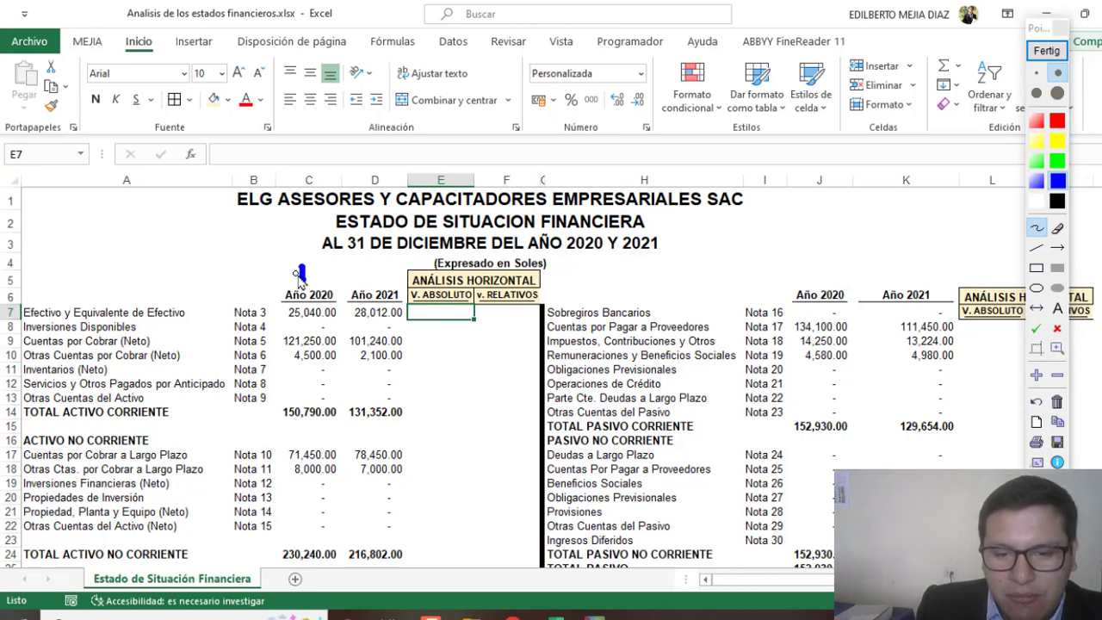
pyautogui.moveTo(365, 266); pyautogui.dragTo(384, 276)
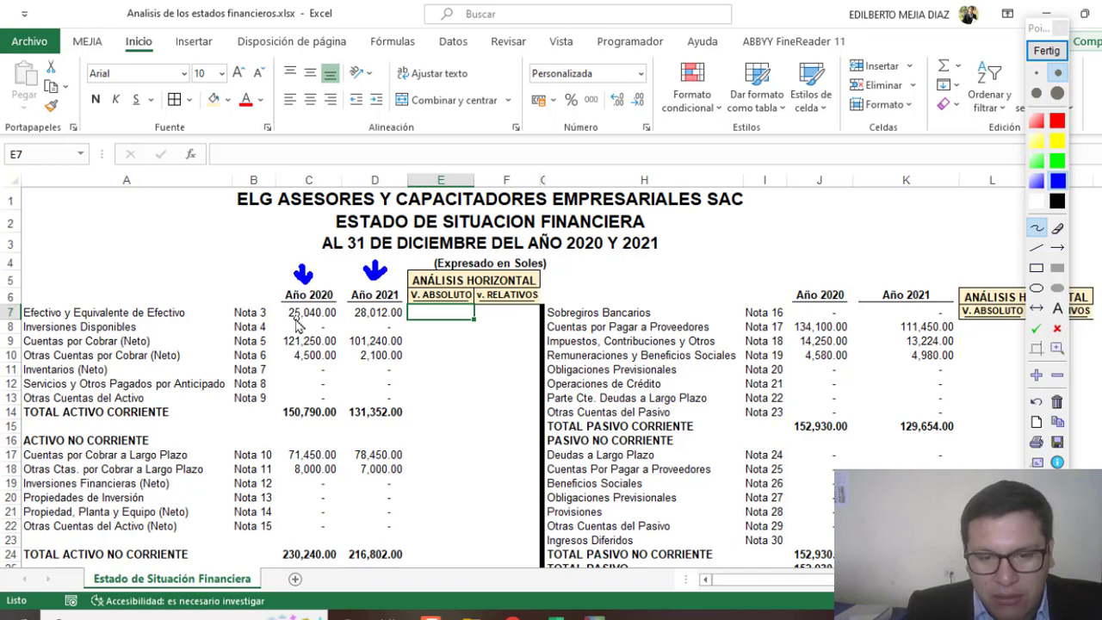
pyautogui.click(1037, 72)
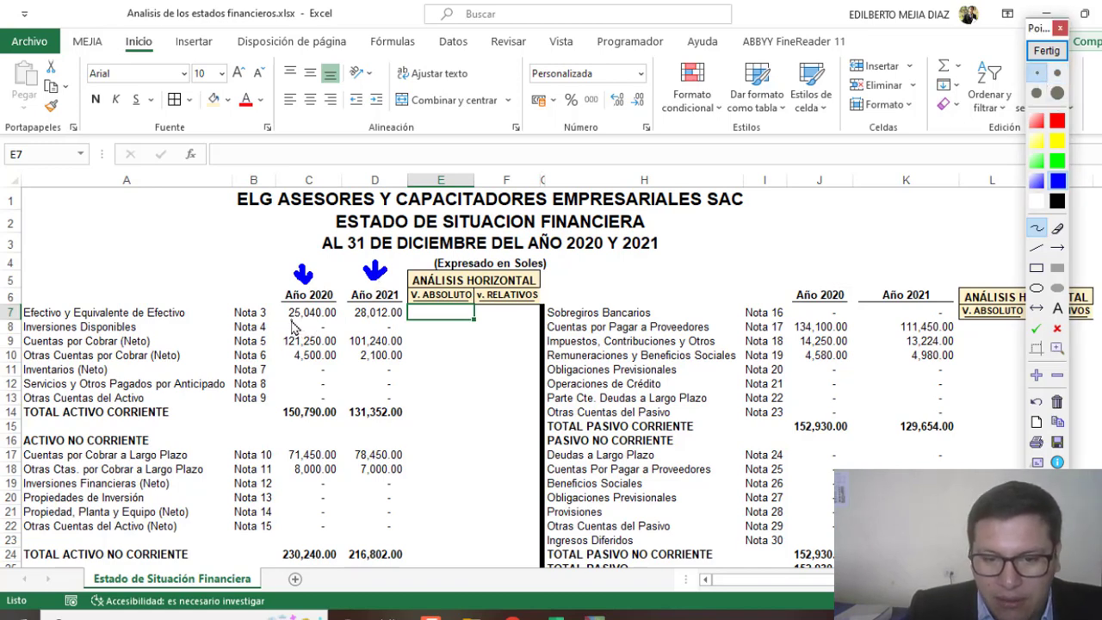
pyautogui.moveTo(291, 319); pyautogui.dragTo(334, 319)
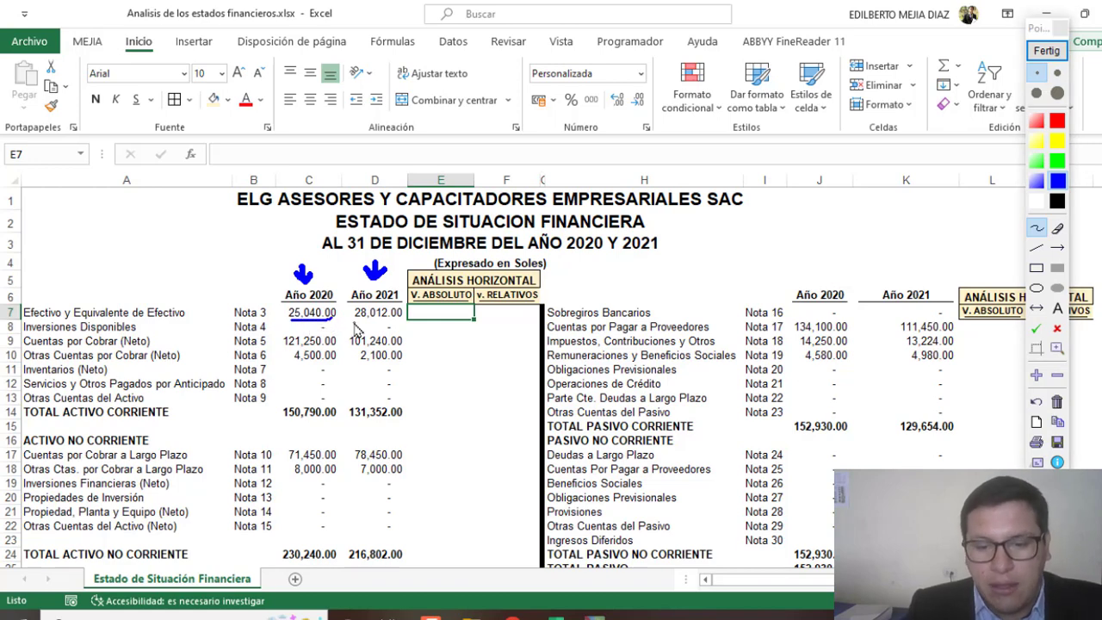
pyautogui.moveTo(359, 320); pyautogui.dragTo(402, 319)
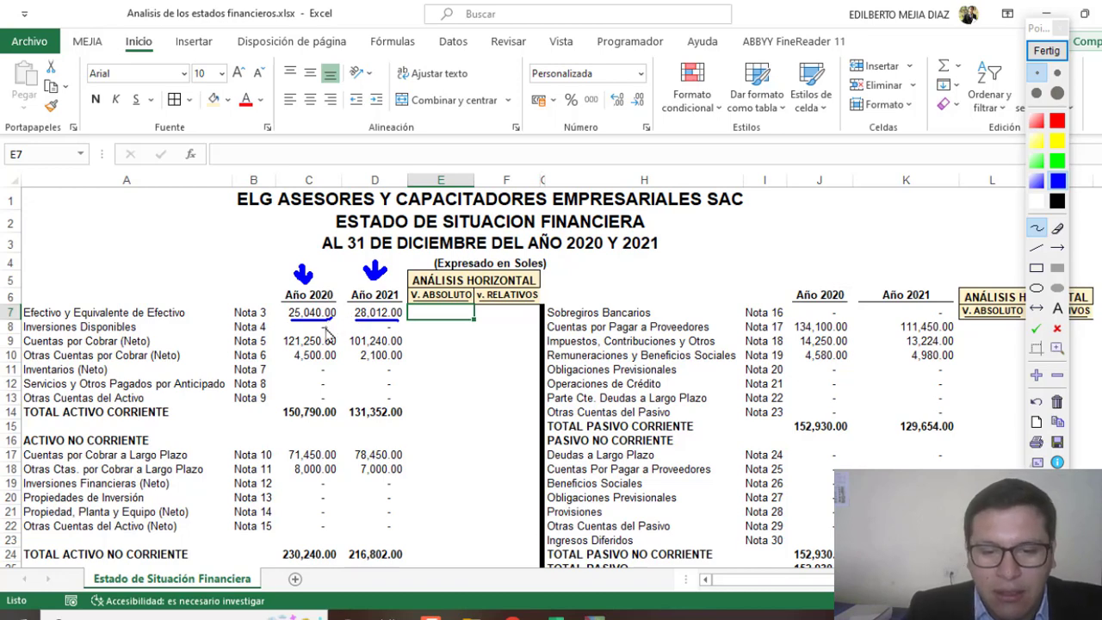
pyautogui.moveTo(326, 331); pyautogui.dragTo(365, 331)
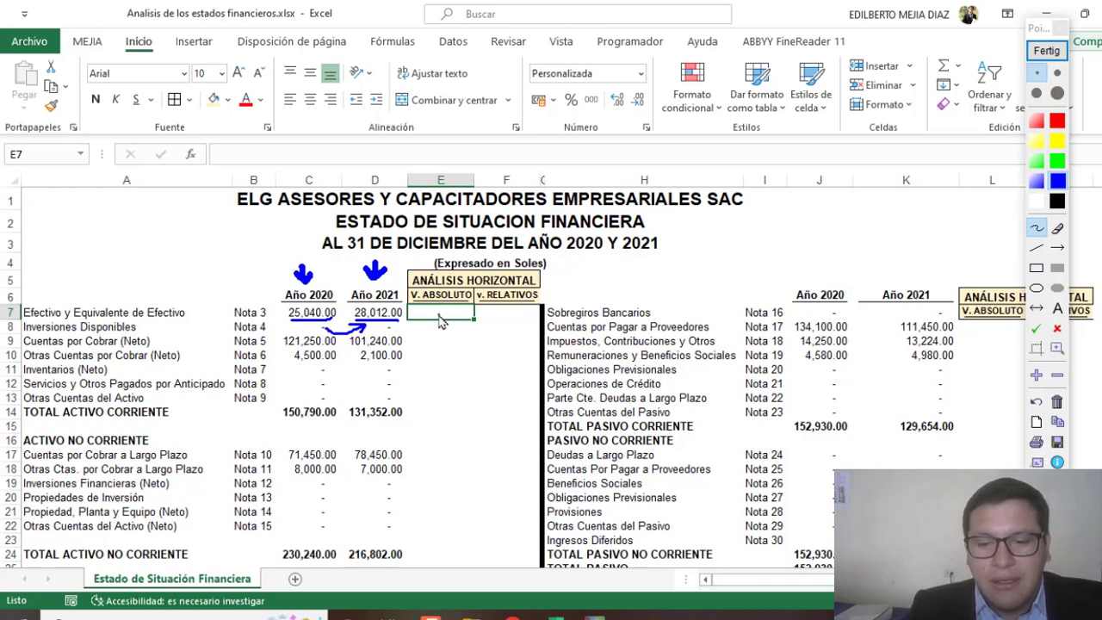
pyautogui.click(1047, 51)
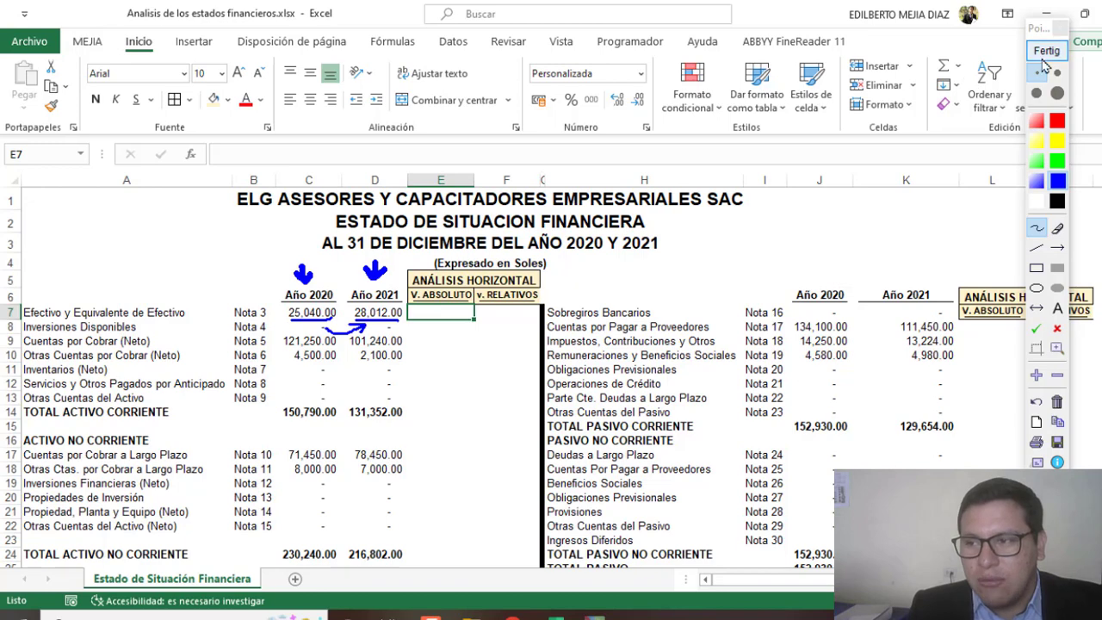
pyautogui.click(438, 312)
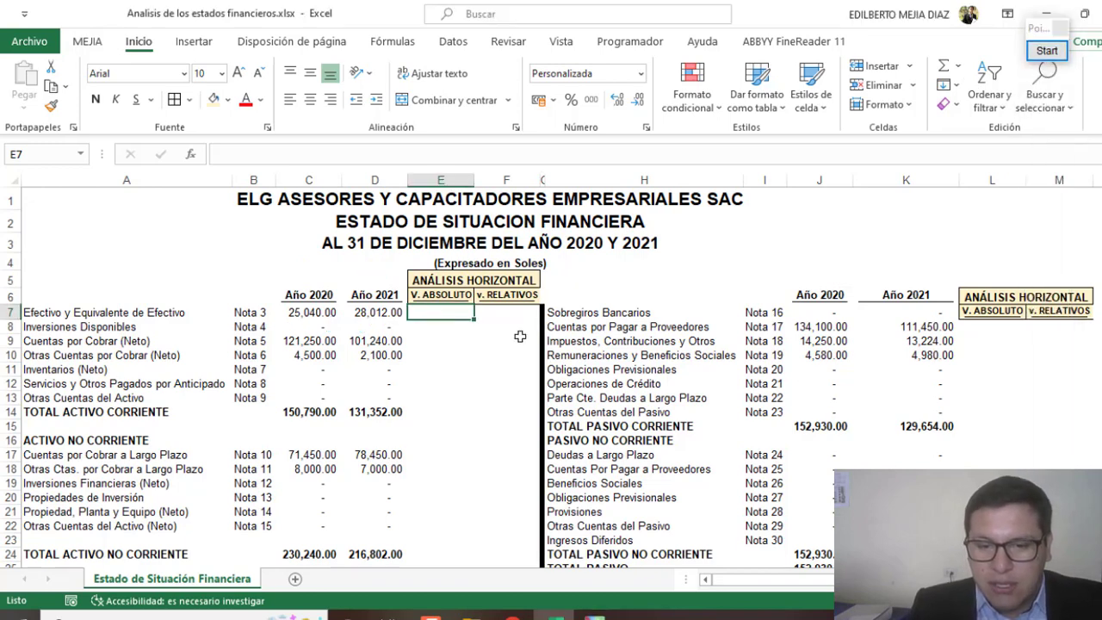
# Enter =+D7-C7 in E7, giving a 2,972.00 cash variation, and recheck the formula
pyautogui.write('+')
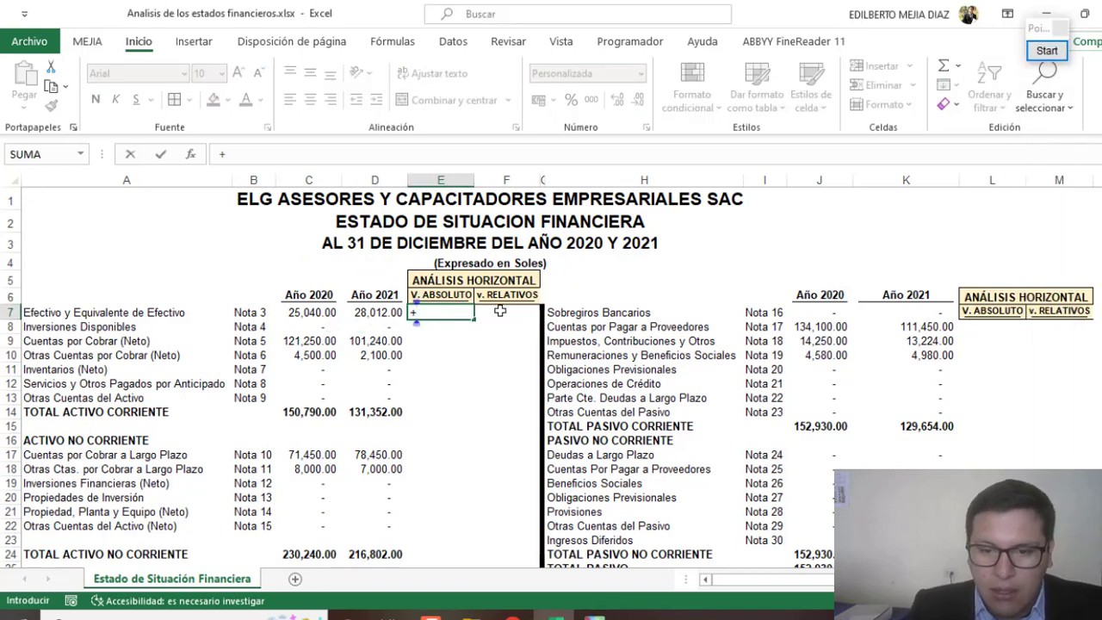
pyautogui.click(383, 312)
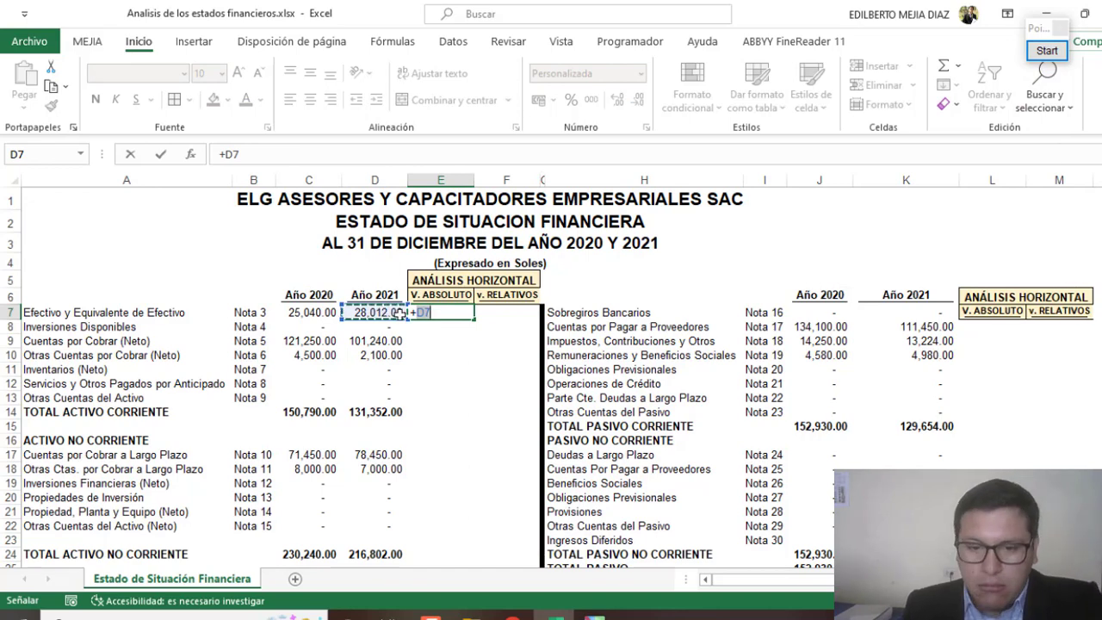
pyautogui.write('-')
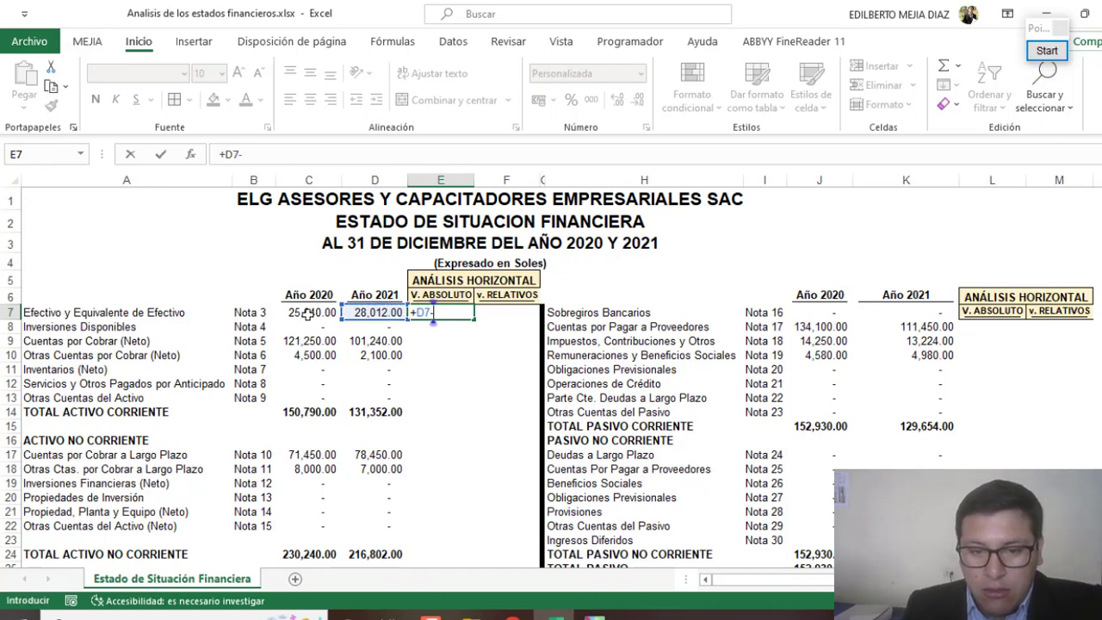
pyautogui.click(312, 315)
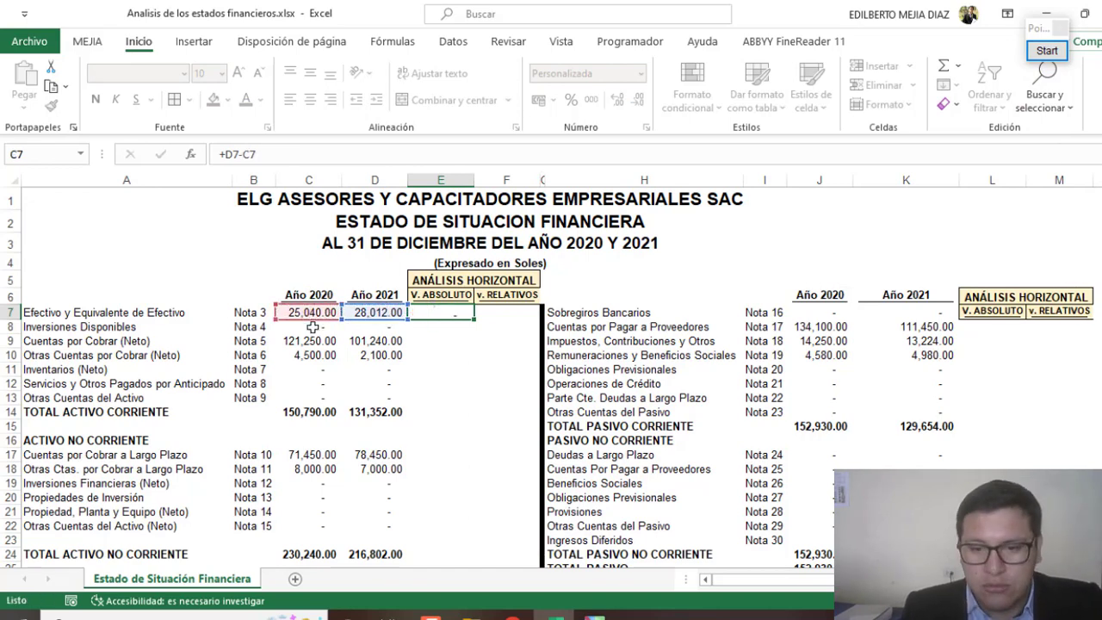
pyautogui.press('Return')
pyautogui.click(462, 312)
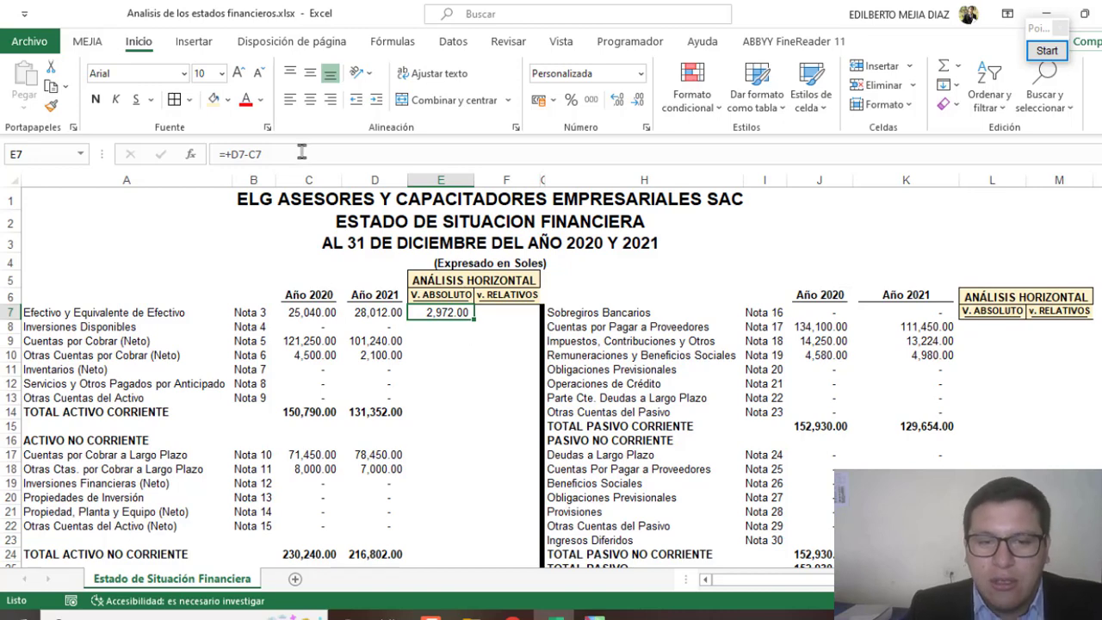
pyautogui.click(304, 152)
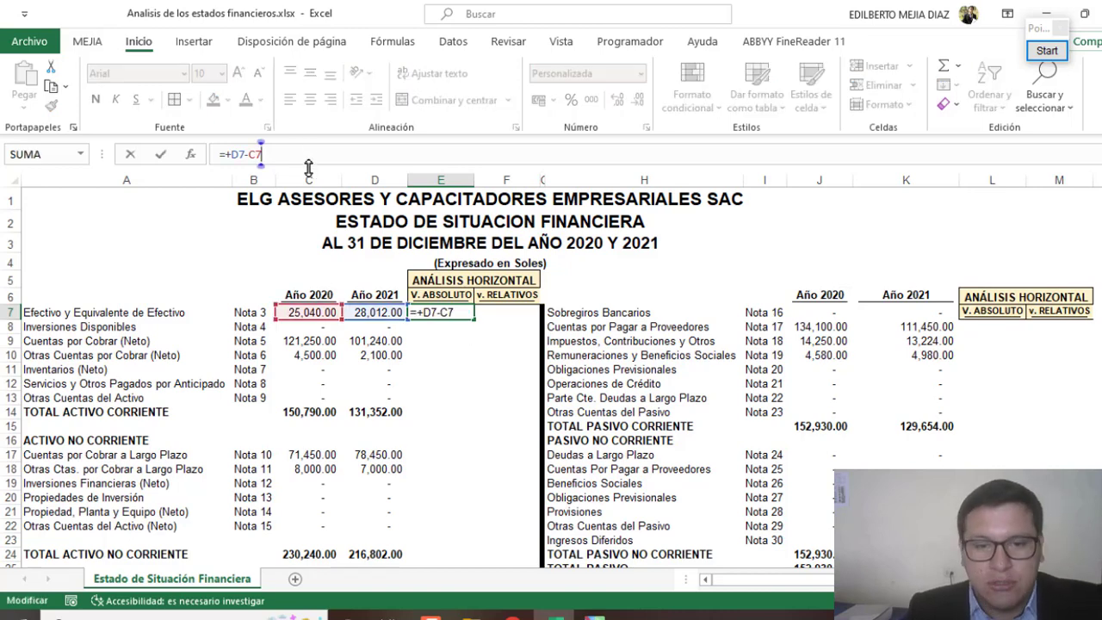
pyautogui.press('Return')
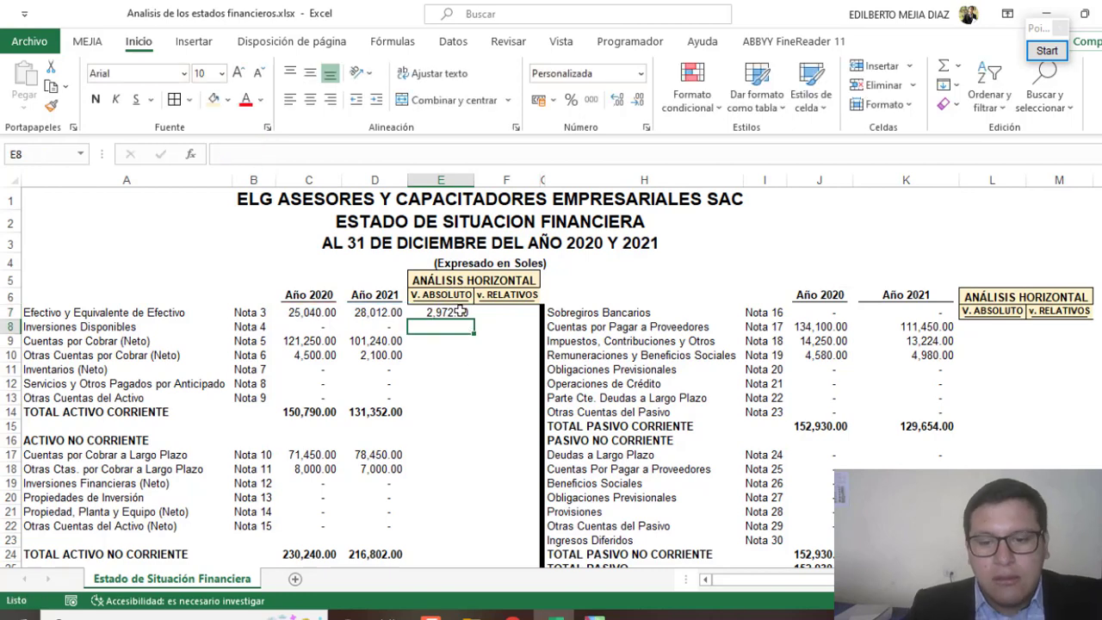
pyautogui.click(462, 312)
# Fill the E7 formula down to E32, showing (20,010.00) receivables and (19,438.00) current assets
pyautogui.moveTo(473, 319); pyautogui.dragTo(462, 594)
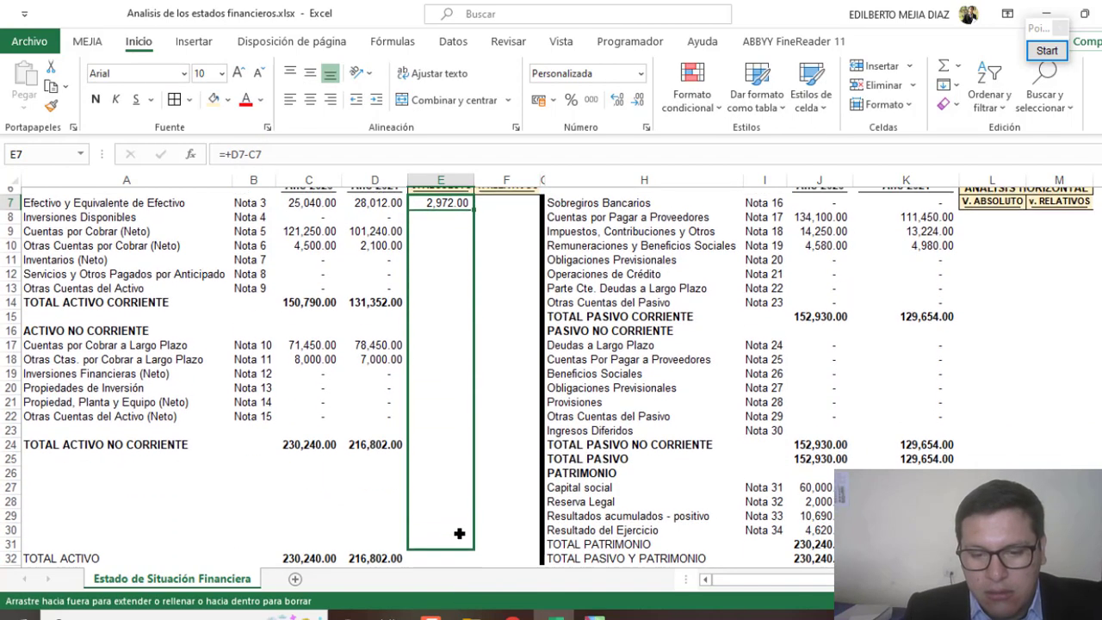
pyautogui.moveTo(462, 594); pyautogui.dragTo(460, 522)
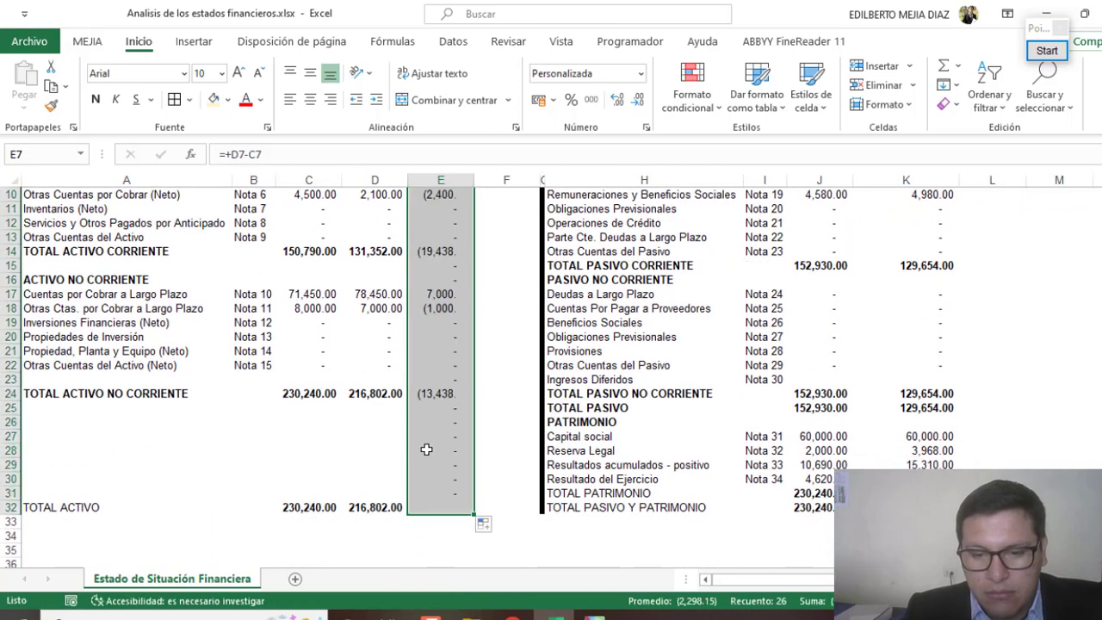
pyautogui.scroll(3, 446, 399)
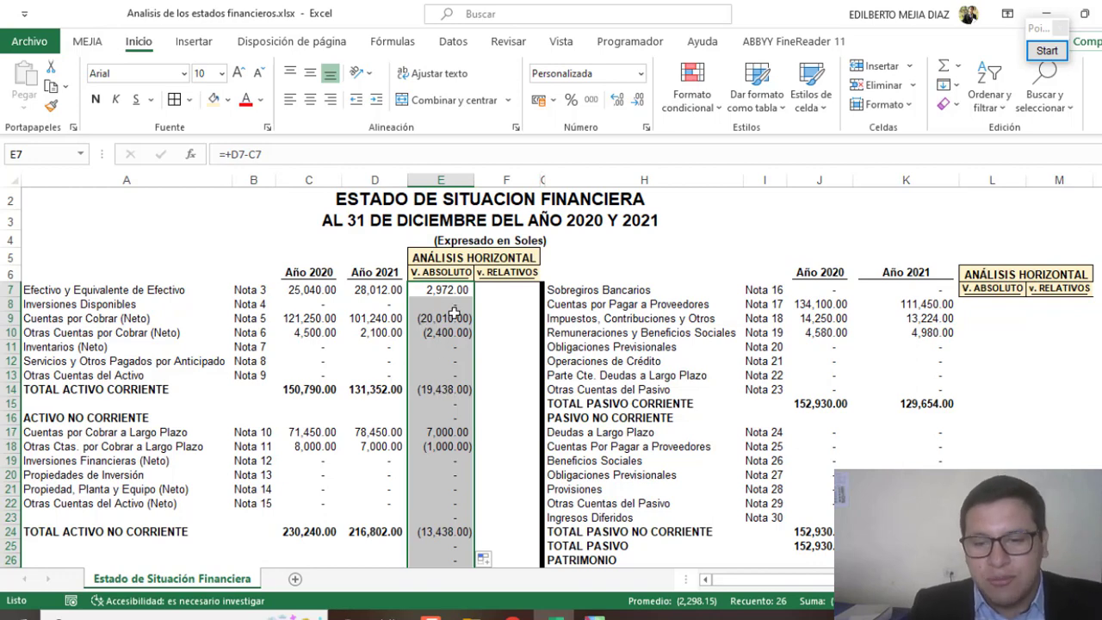
pyautogui.click(946, 224)
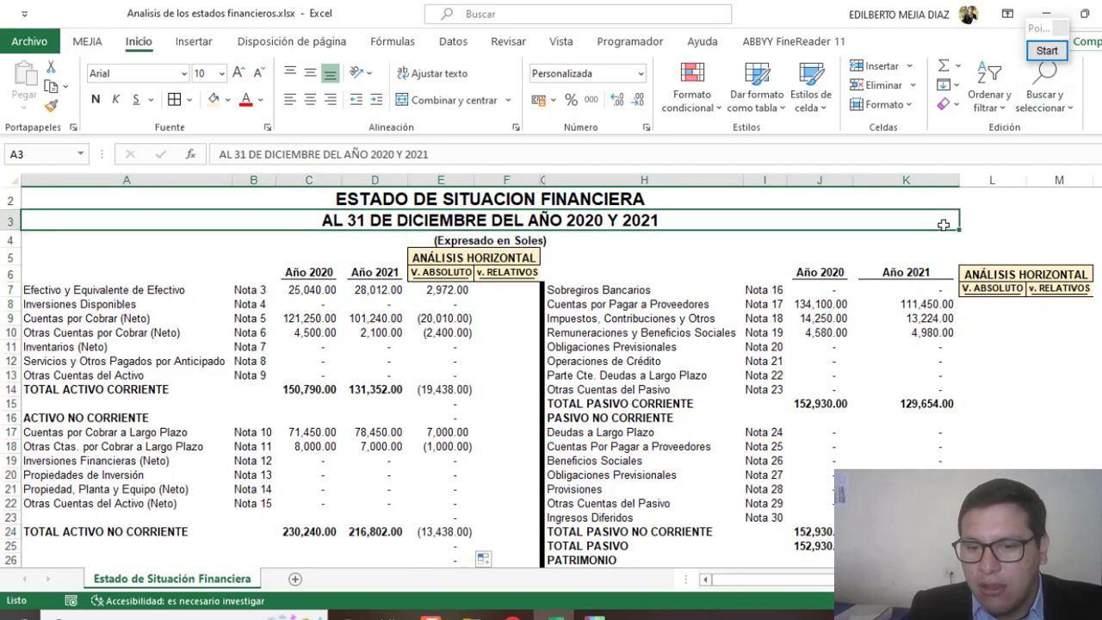
pyautogui.click(1047, 50)
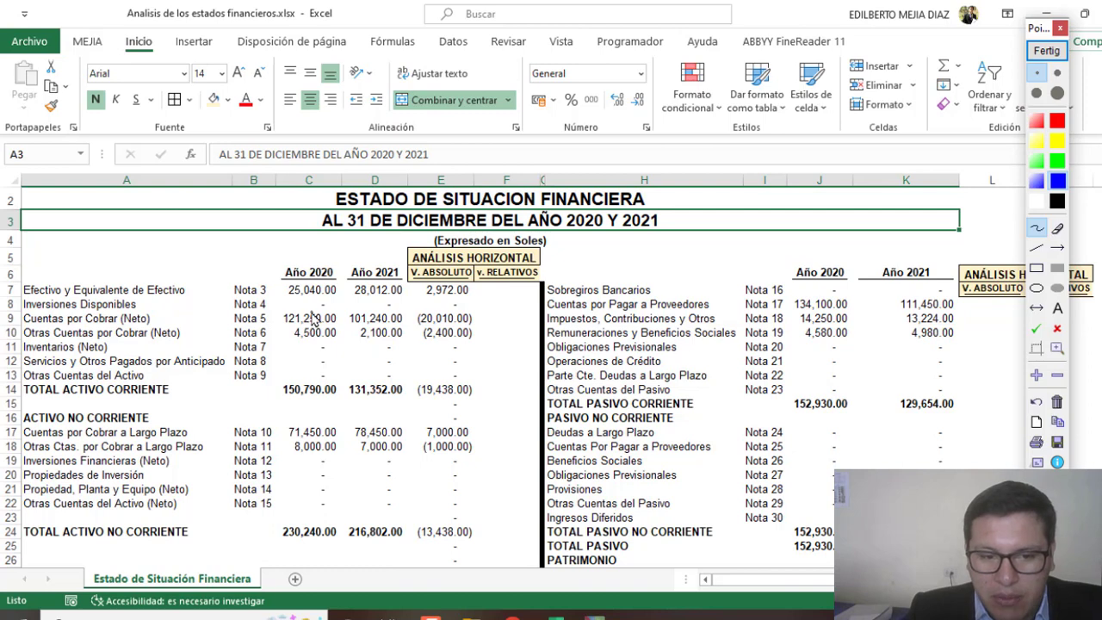
pyautogui.moveTo(325, 308); pyautogui.dragTo(333, 302)
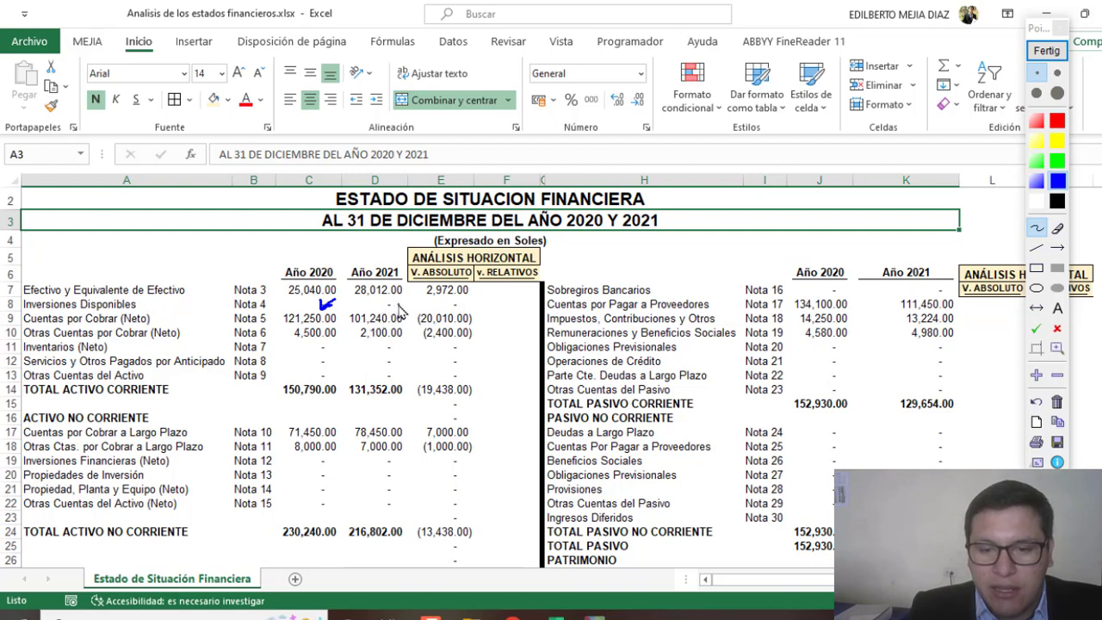
pyautogui.moveTo(400, 307); pyautogui.dragTo(392, 308)
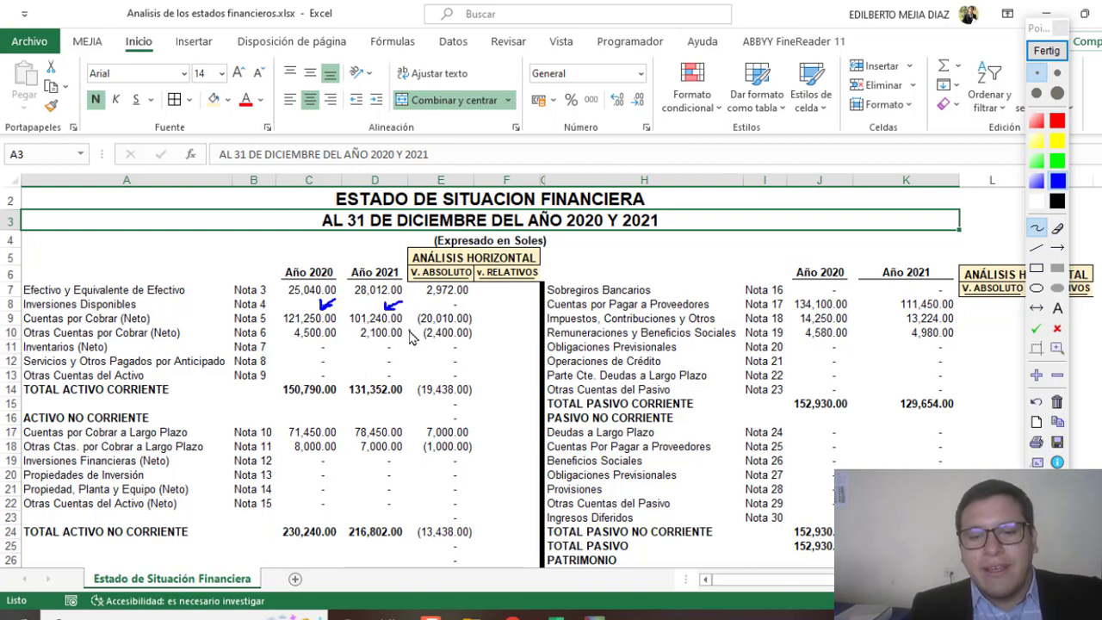
pyautogui.moveTo(488, 312); pyautogui.dragTo(475, 322)
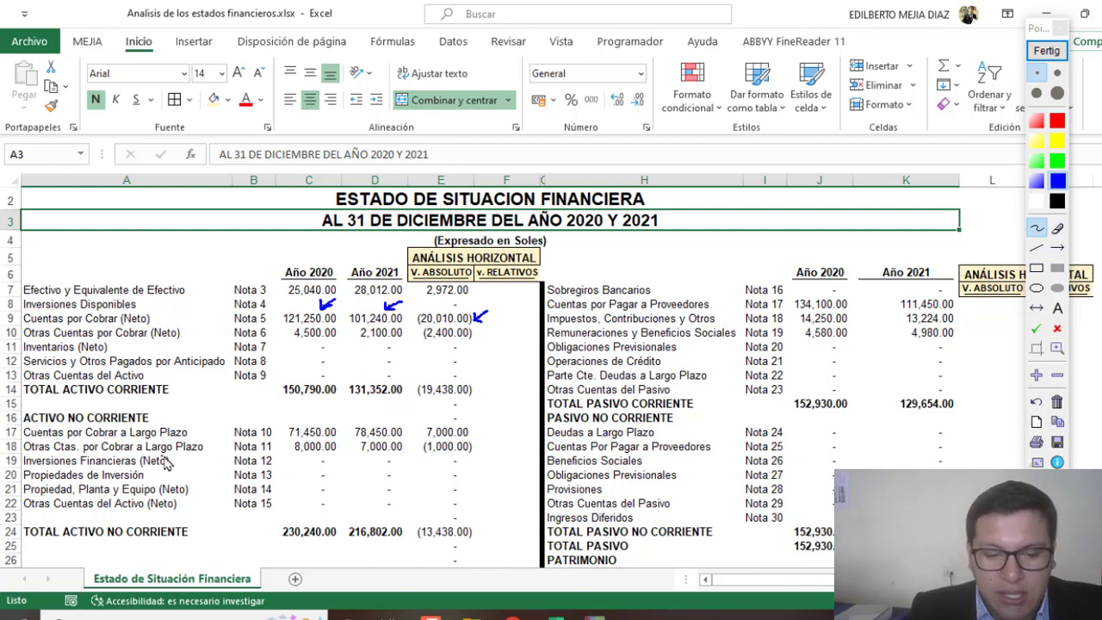
pyautogui.moveTo(296, 449); pyautogui.dragTo(378, 449)
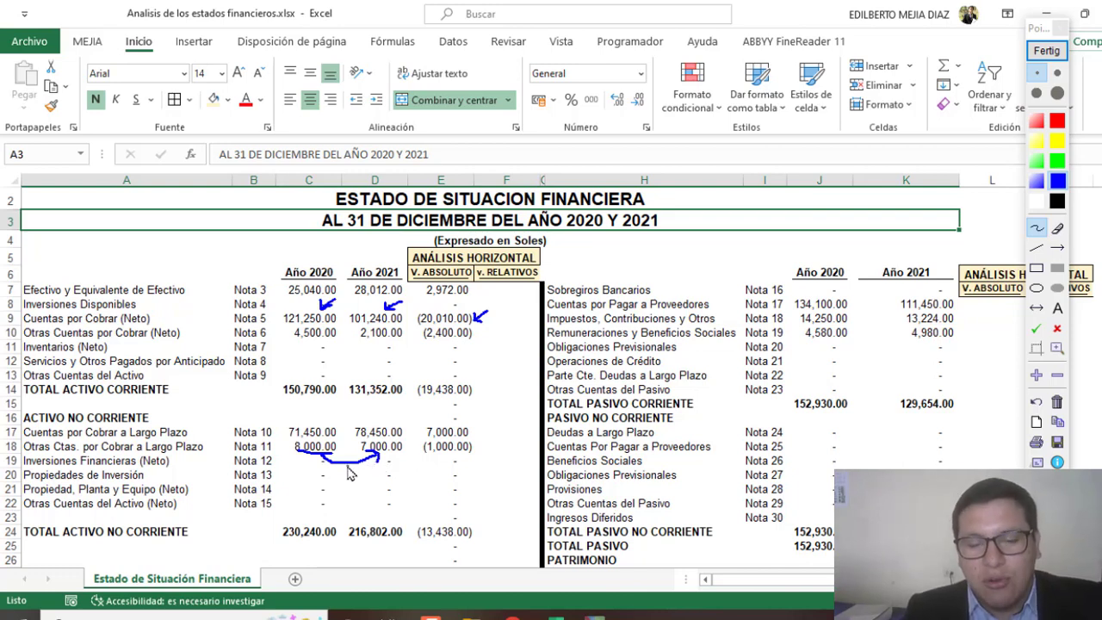
# Enter =+K8-J8 in L8, giving -22,650.00 for Cuentas por Pagar a Proveedores
pyautogui.click(1048, 50)
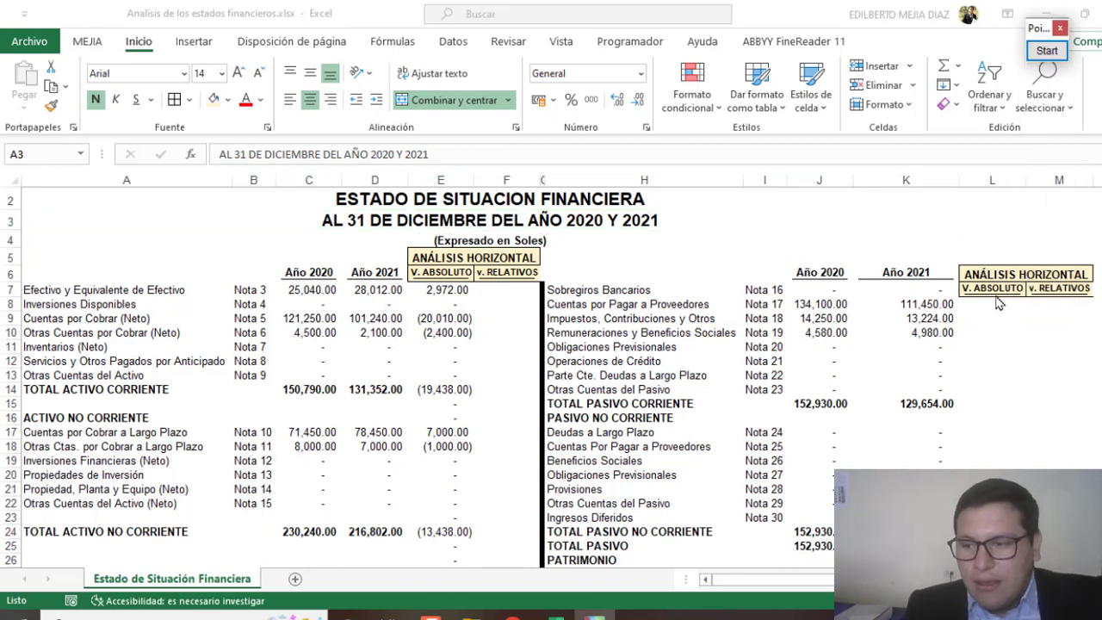
pyautogui.click(989, 309)
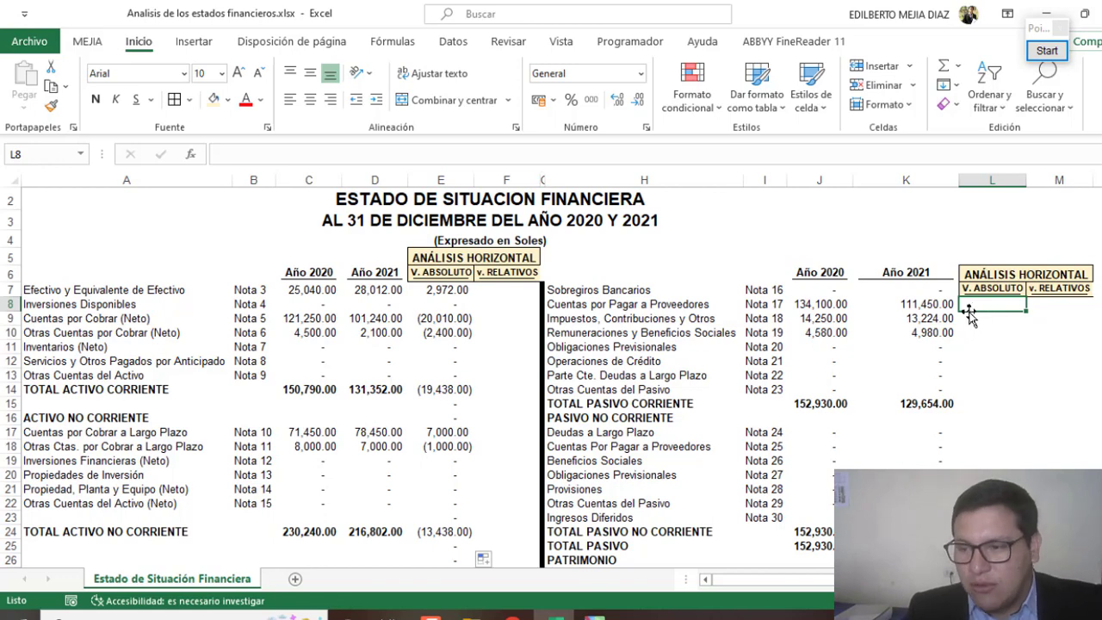
pyautogui.write('+')
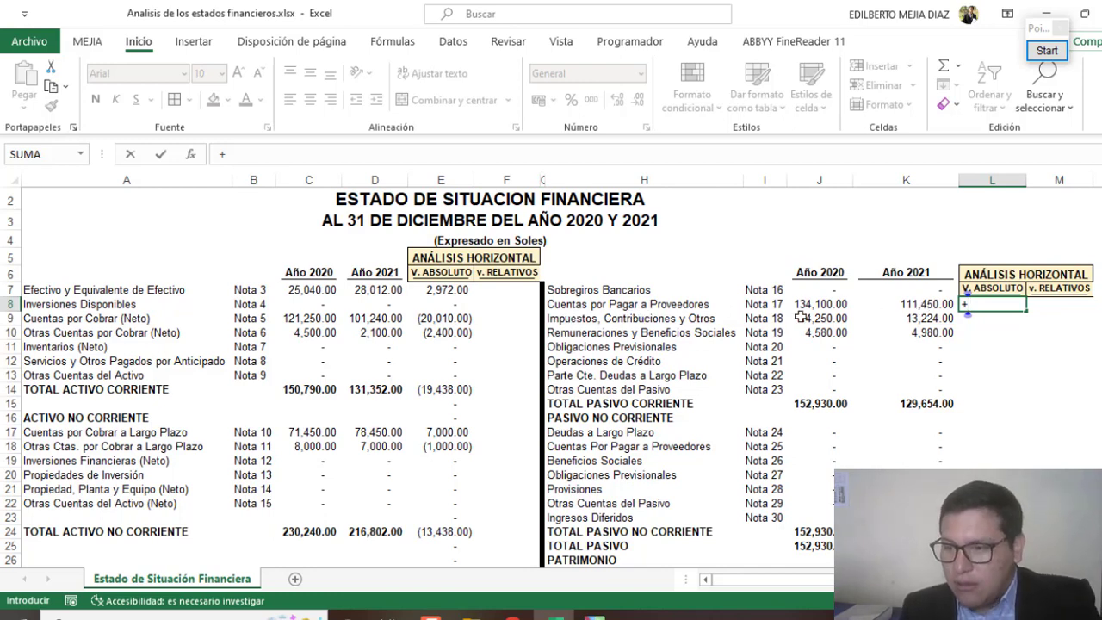
pyautogui.click(918, 304)
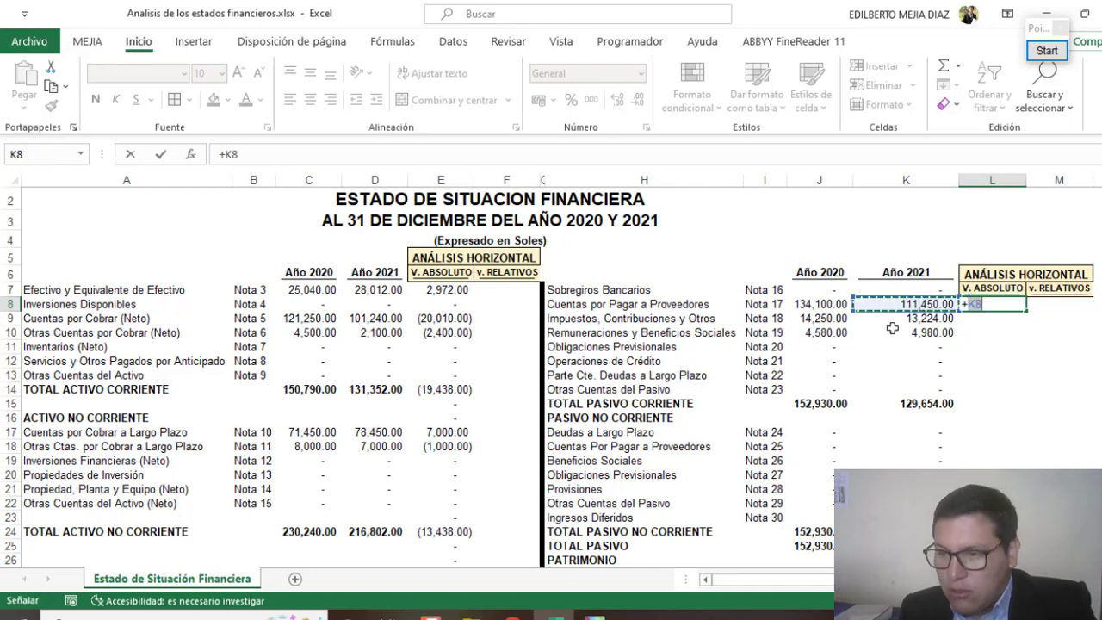
pyautogui.write('-')
pyautogui.click(837, 303)
pyautogui.press('Return')
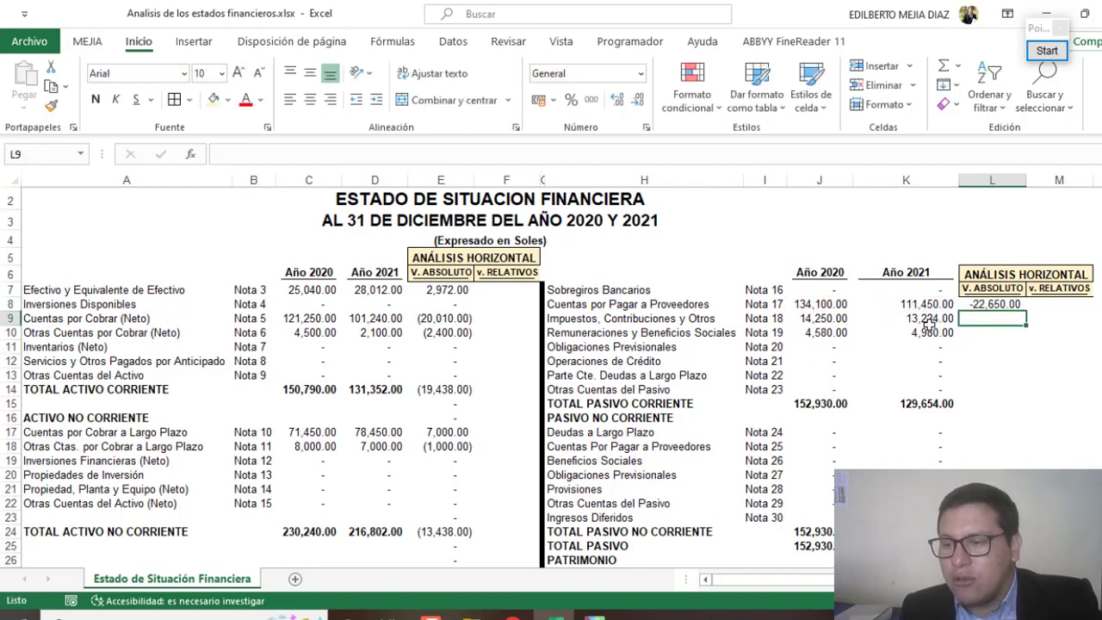
# Copy the L8 formula down to L27, reaching -23,276.00 total current liabilities
pyautogui.click(983, 303)
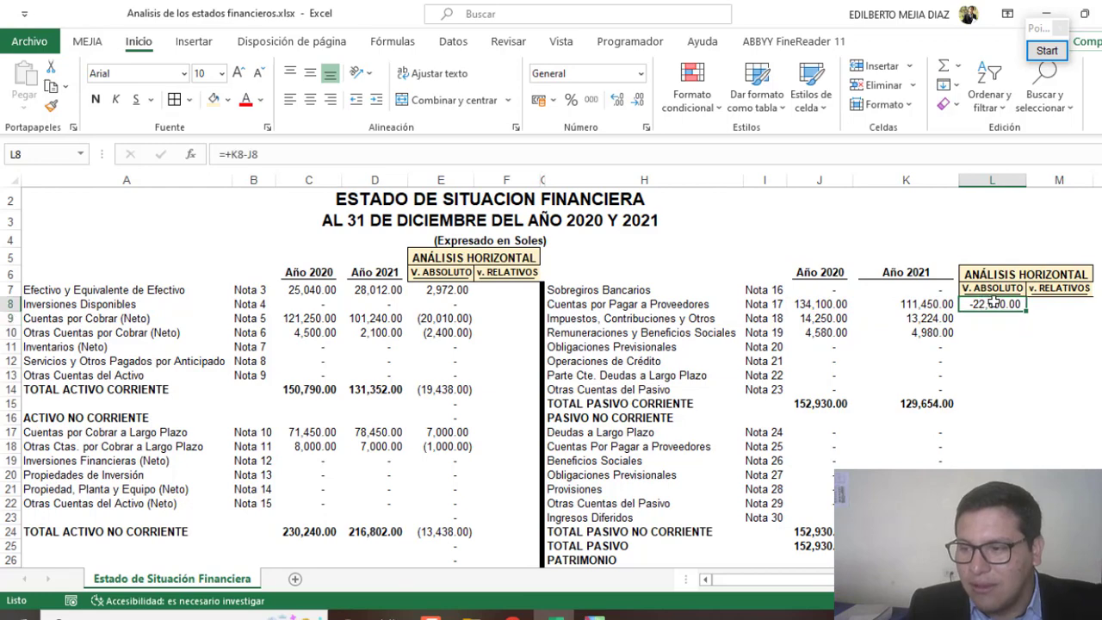
pyautogui.moveTo(1025, 311); pyautogui.dragTo(1032, 464)
pyautogui.scroll(3, 1046, 415)
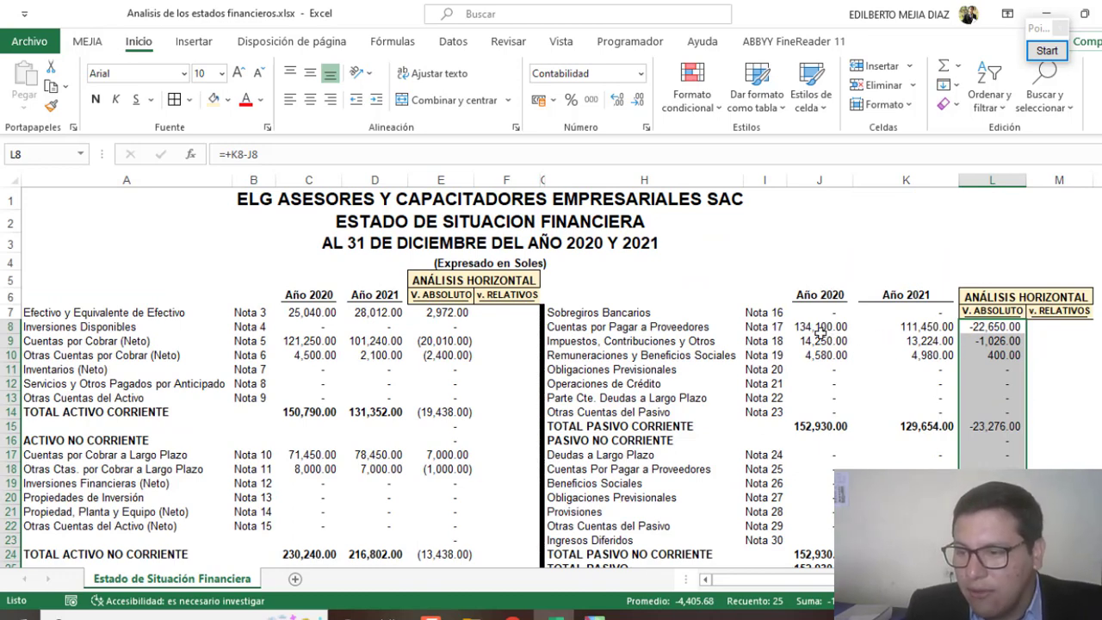
pyautogui.click(1054, 341)
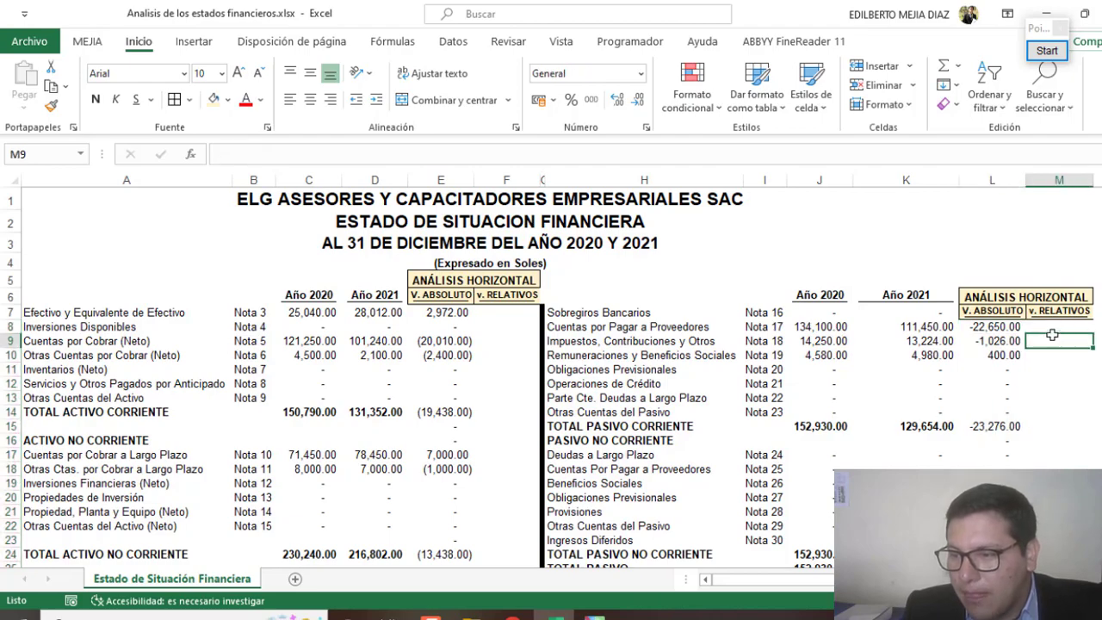
pyautogui.click(1047, 53)
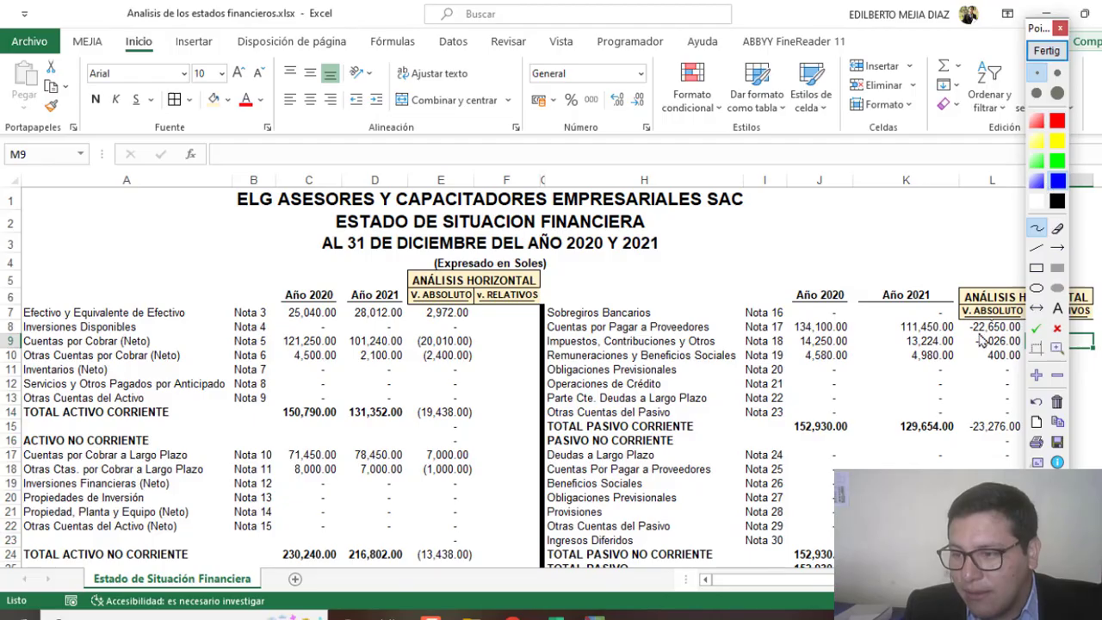
pyautogui.click(1042, 49)
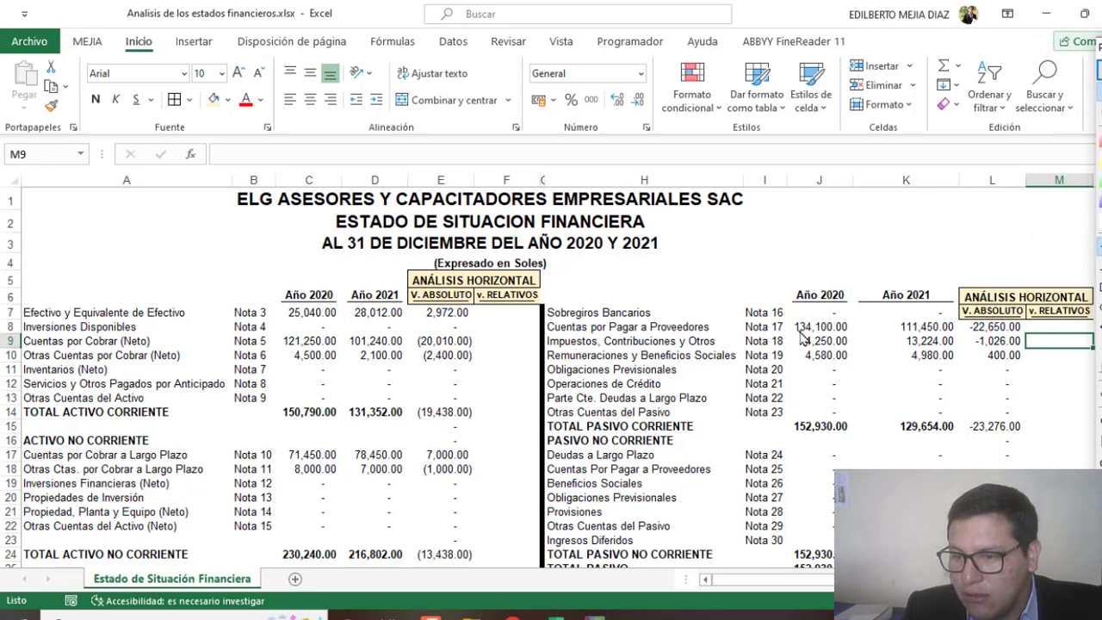
pyautogui.moveTo(801, 330)
pyautogui.mouseDown()
pyautogui.moveTo(900, 326)
pyautogui.moveTo(889, 335)
pyautogui.mouseUp()
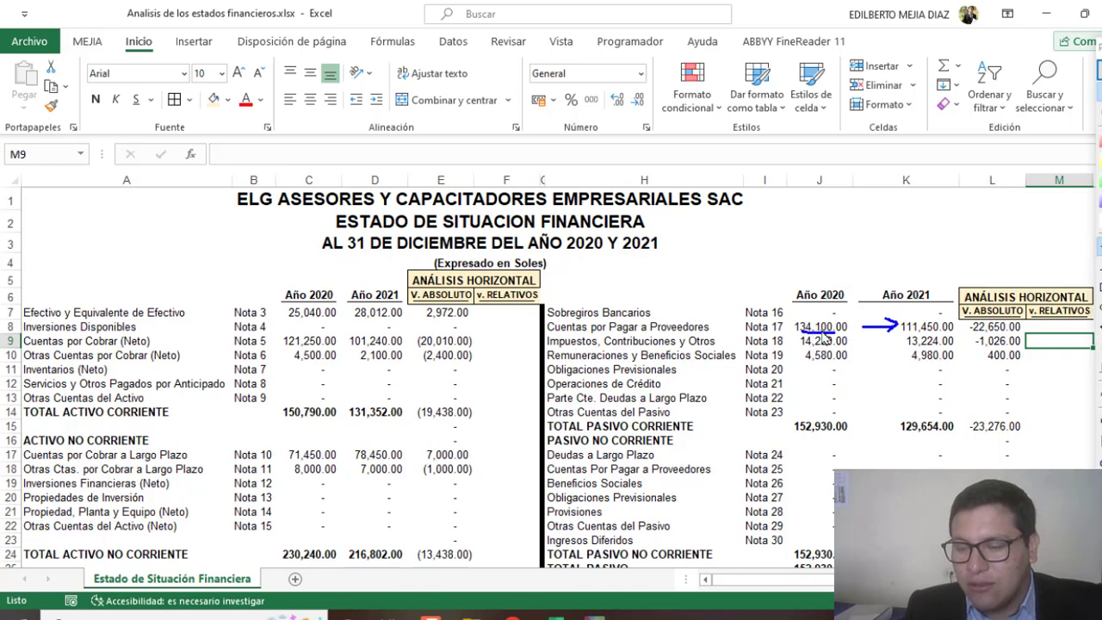
pyautogui.moveTo(820, 313); pyautogui.dragTo(827, 307)
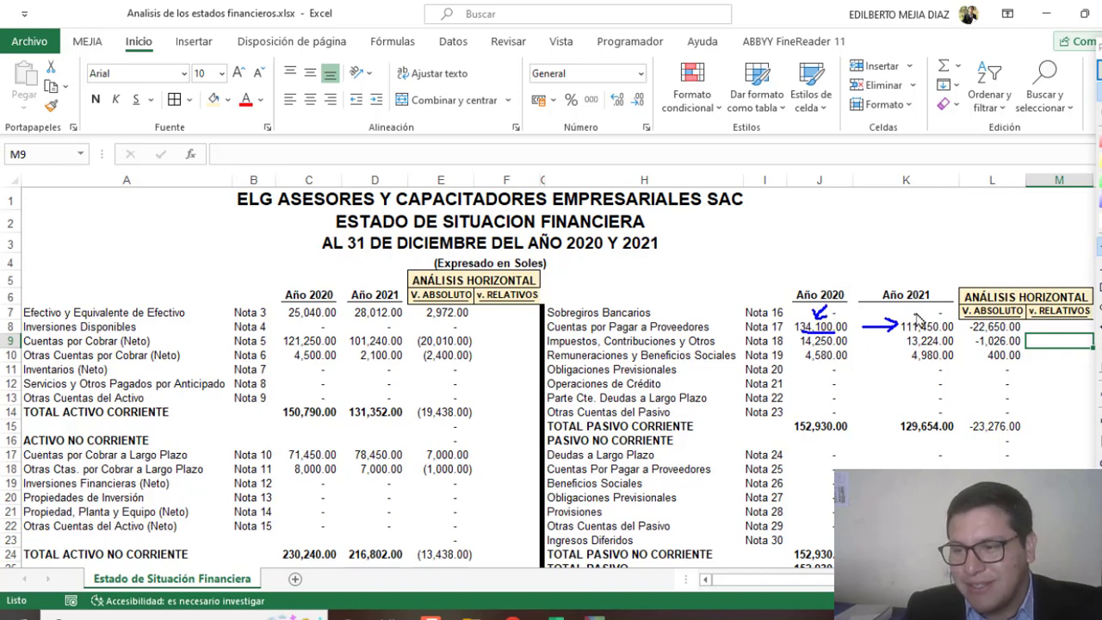
pyautogui.moveTo(941, 305); pyautogui.dragTo(935, 317)
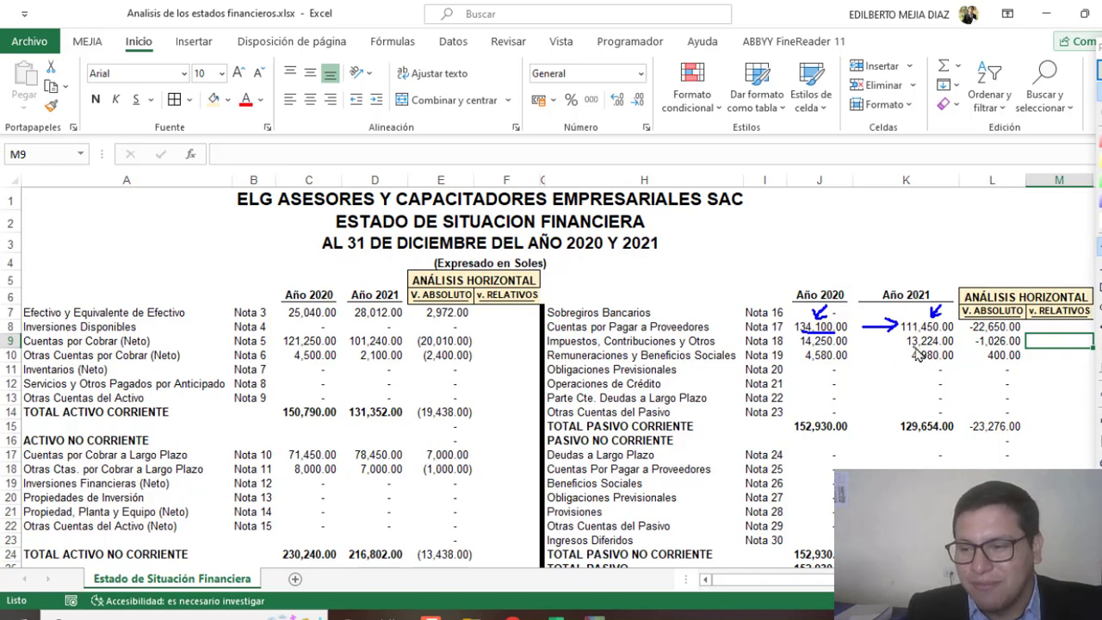
pyautogui.press('Escape')
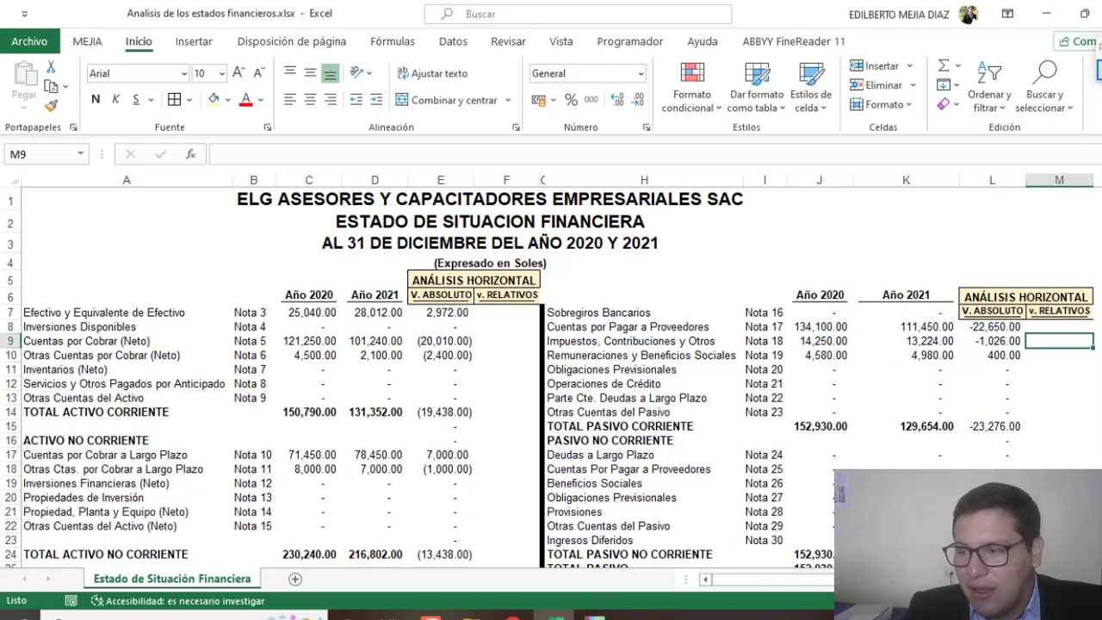
pyautogui.scroll(-3, 1099, 444)
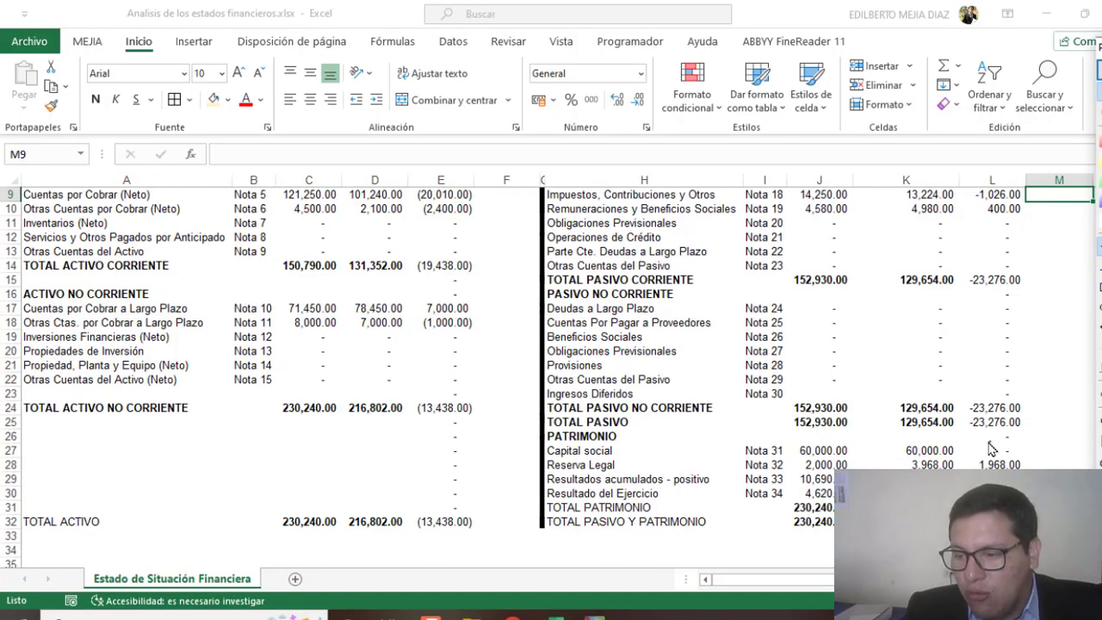
pyautogui.moveTo(987, 442)
pyautogui.mouseDown()
pyautogui.moveTo(1004, 442)
pyautogui.moveTo(1014, 464)
pyautogui.mouseUp()
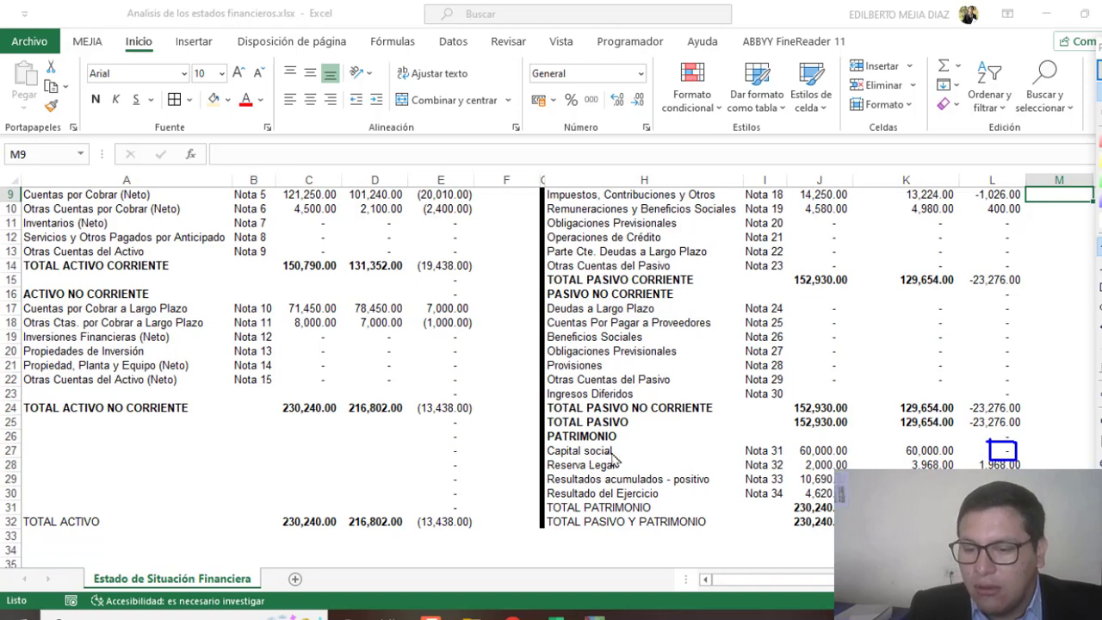
pyautogui.moveTo(618, 450)
pyautogui.mouseDown()
pyautogui.moveTo(678, 449)
pyautogui.moveTo(671, 456)
pyautogui.mouseUp()
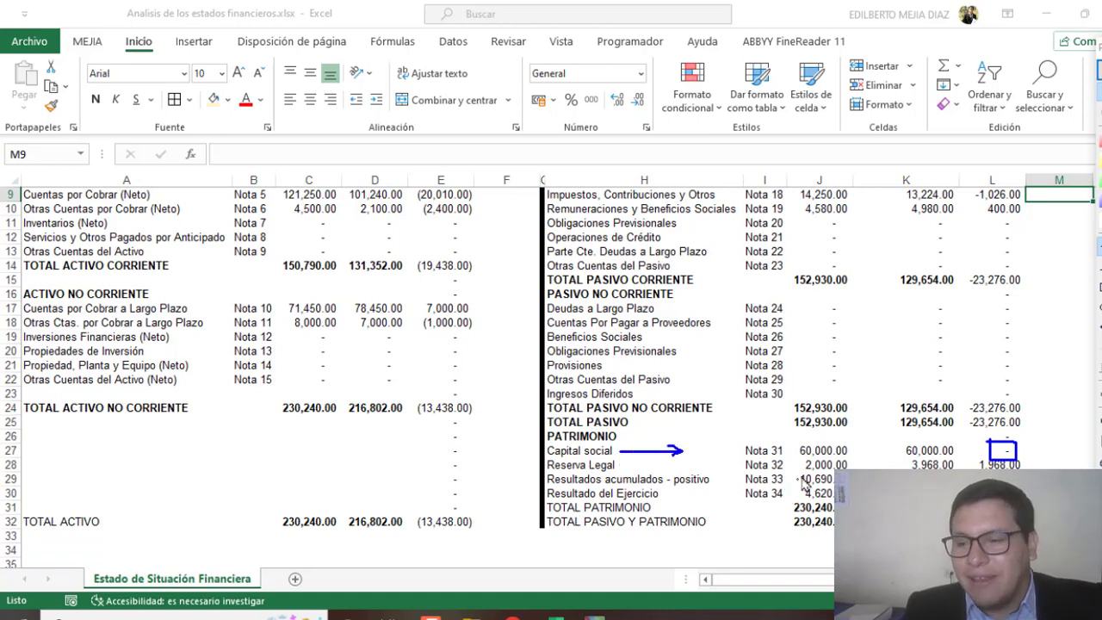
pyautogui.moveTo(862, 433); pyautogui.dragTo(860, 448)
pyautogui.moveTo(969, 434); pyautogui.dragTo(954, 455)
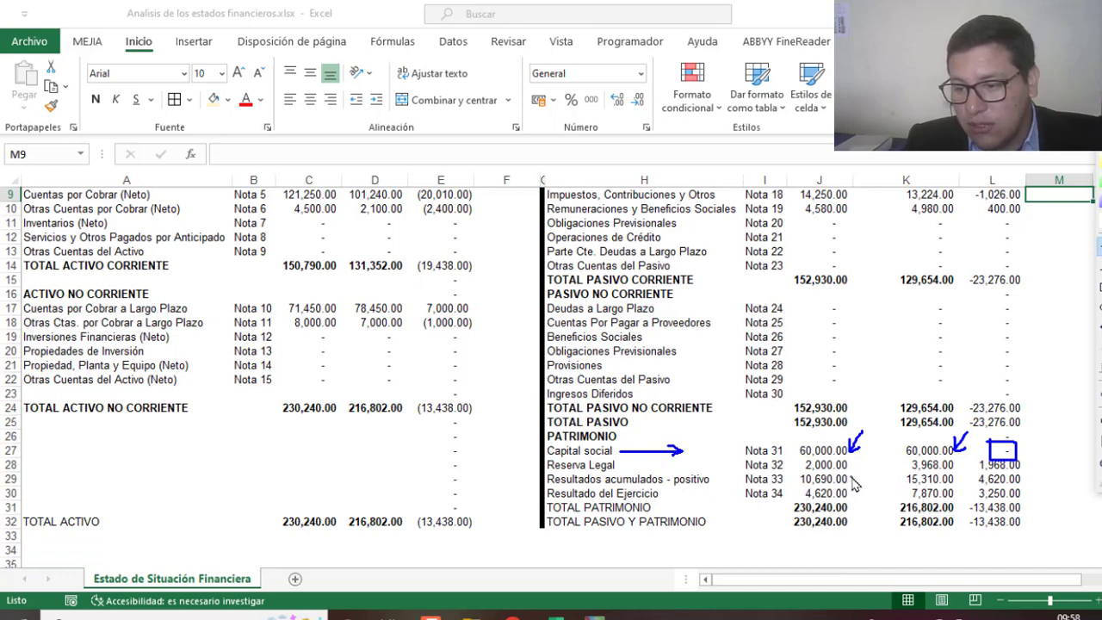
pyautogui.moveTo(851, 476); pyautogui.dragTo(887, 482)
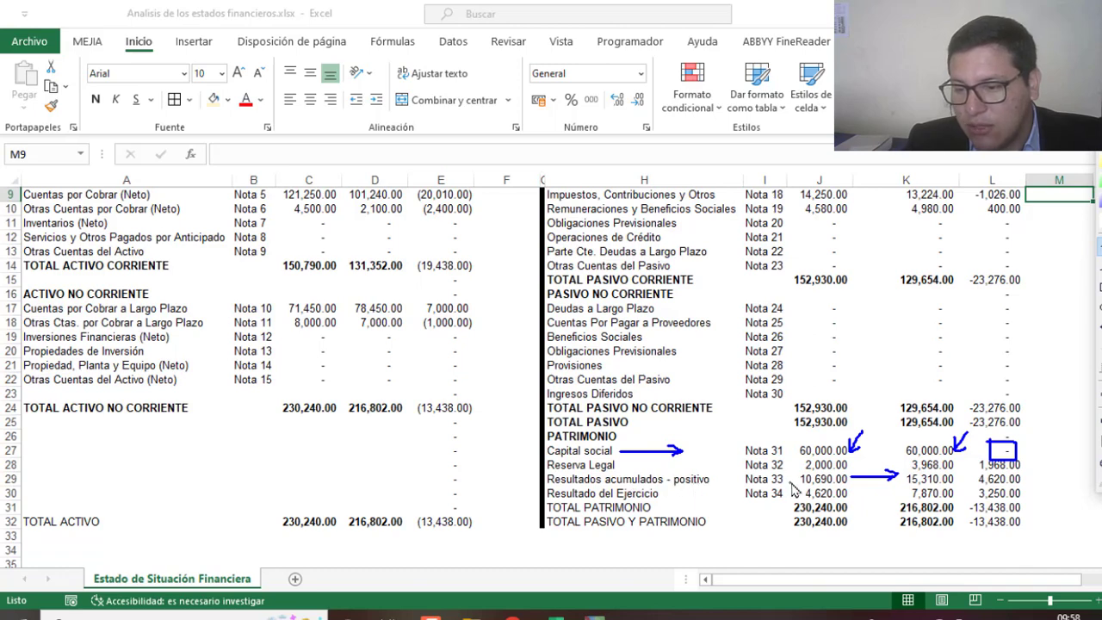
pyautogui.moveTo(788, 479); pyautogui.dragTo(798, 478)
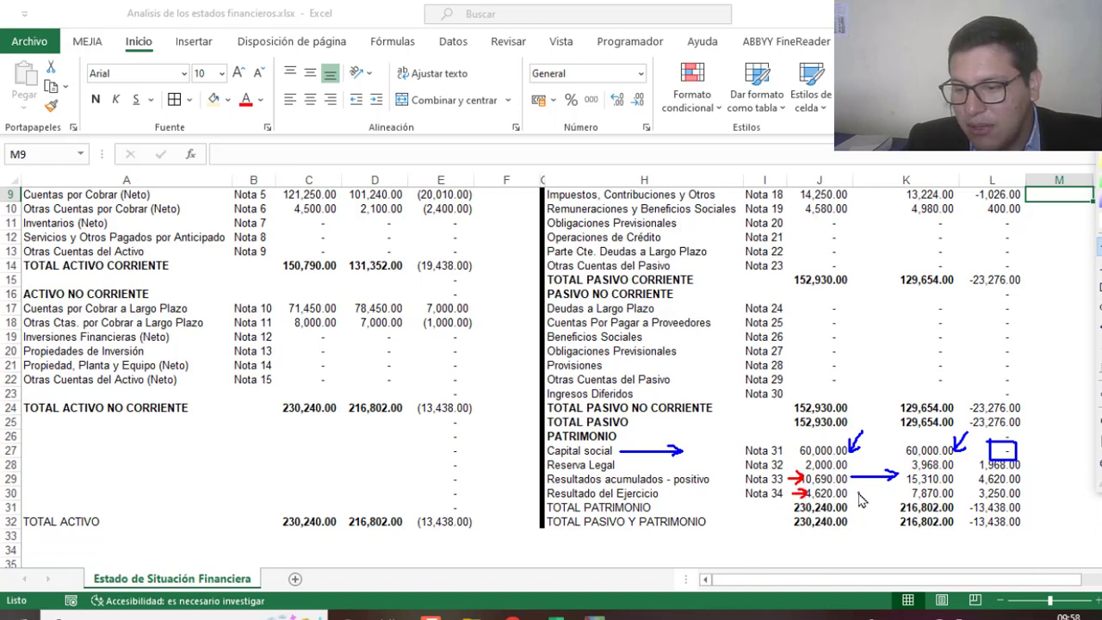
pyautogui.moveTo(857, 496); pyautogui.dragTo(906, 480)
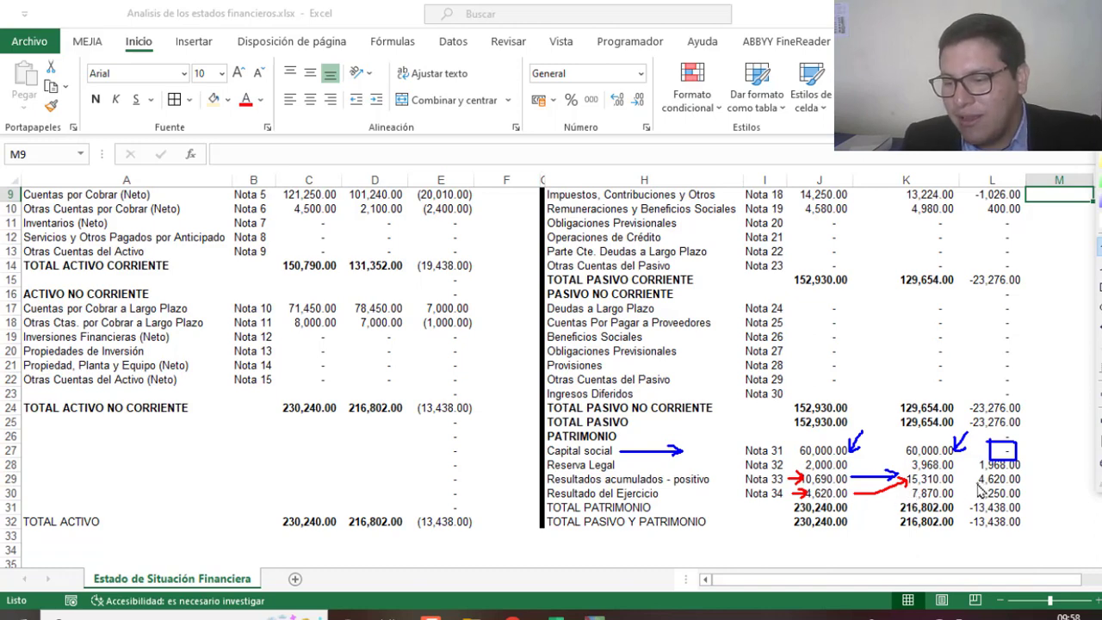
pyautogui.moveTo(979, 485); pyautogui.dragTo(1026, 485)
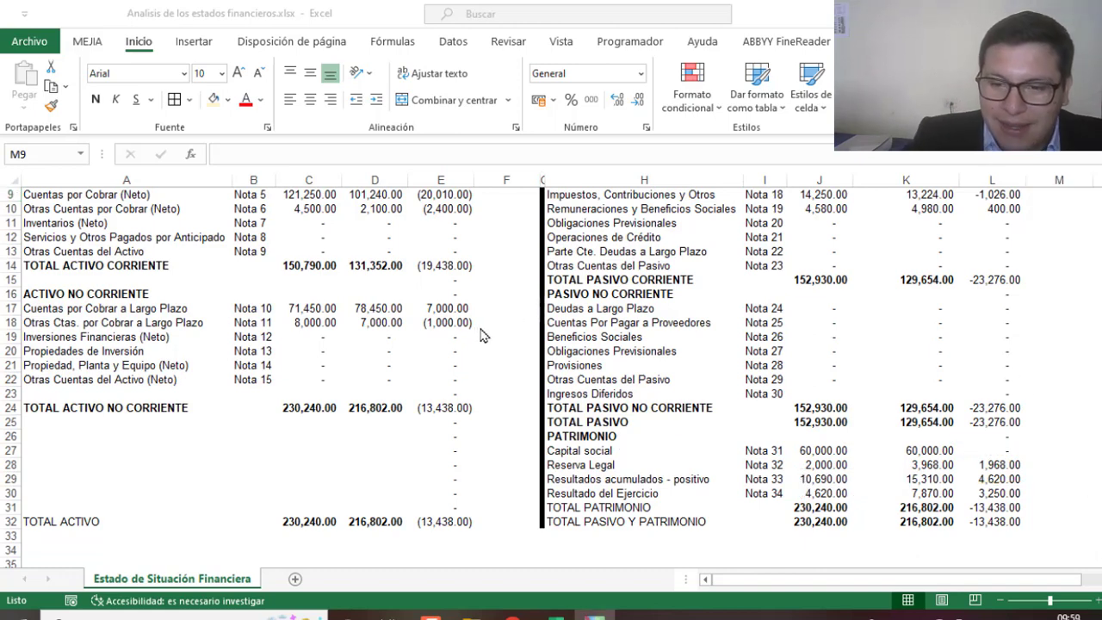
pyautogui.scroll(3, 489, 329)
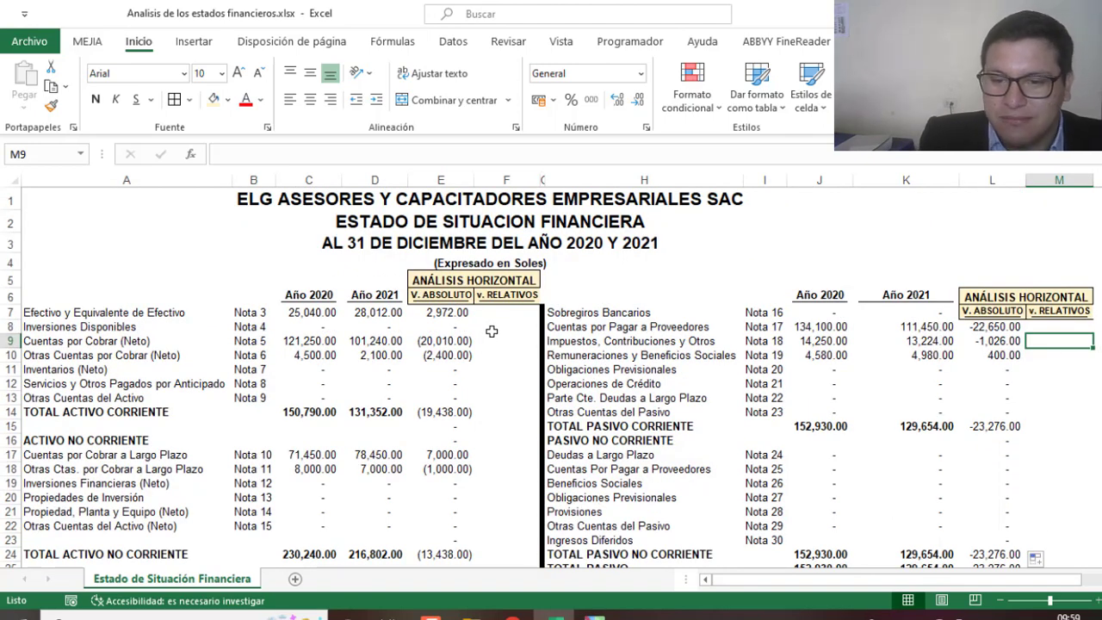
# Circle the 2,972.00 absolute variation that F7 will be based on
pyautogui.click(490, 317)
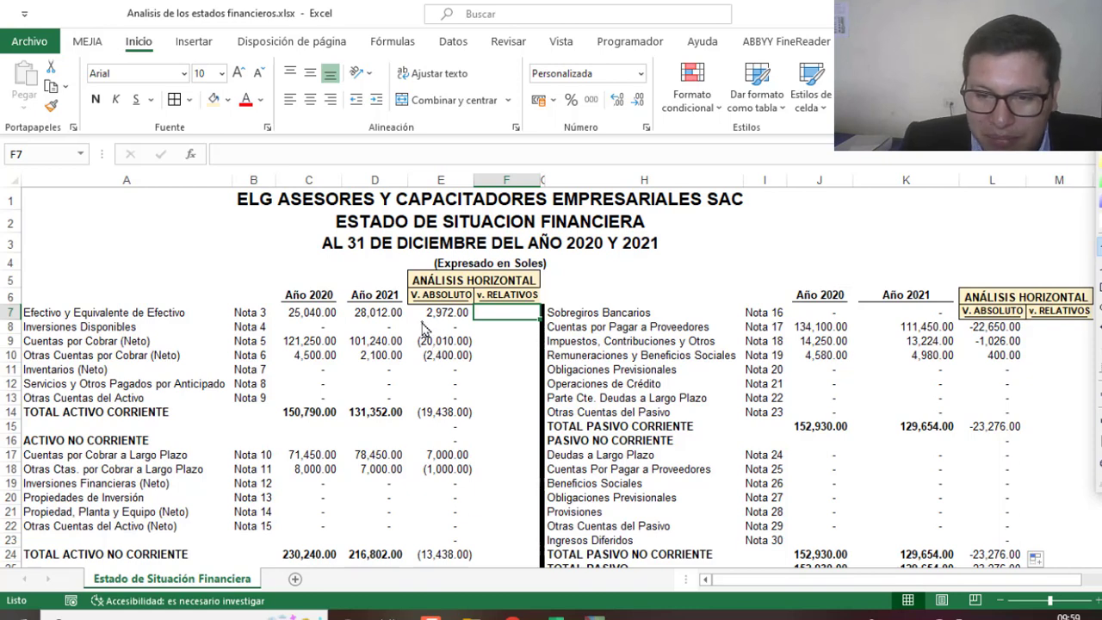
pyautogui.moveTo(422, 327); pyautogui.dragTo(422, 326)
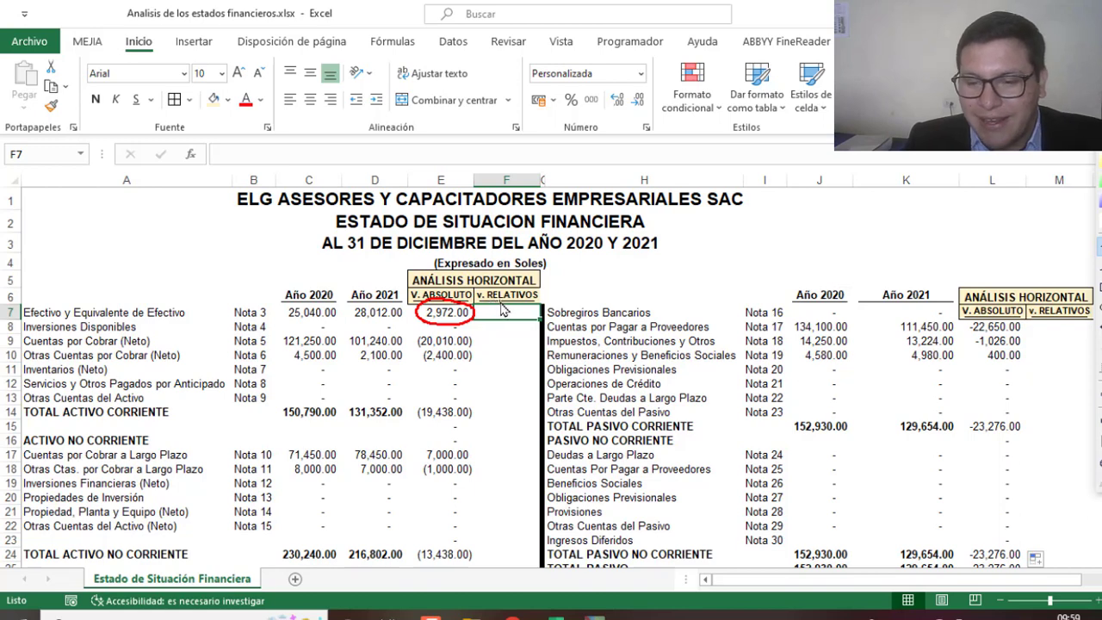
pyautogui.press('Escape')
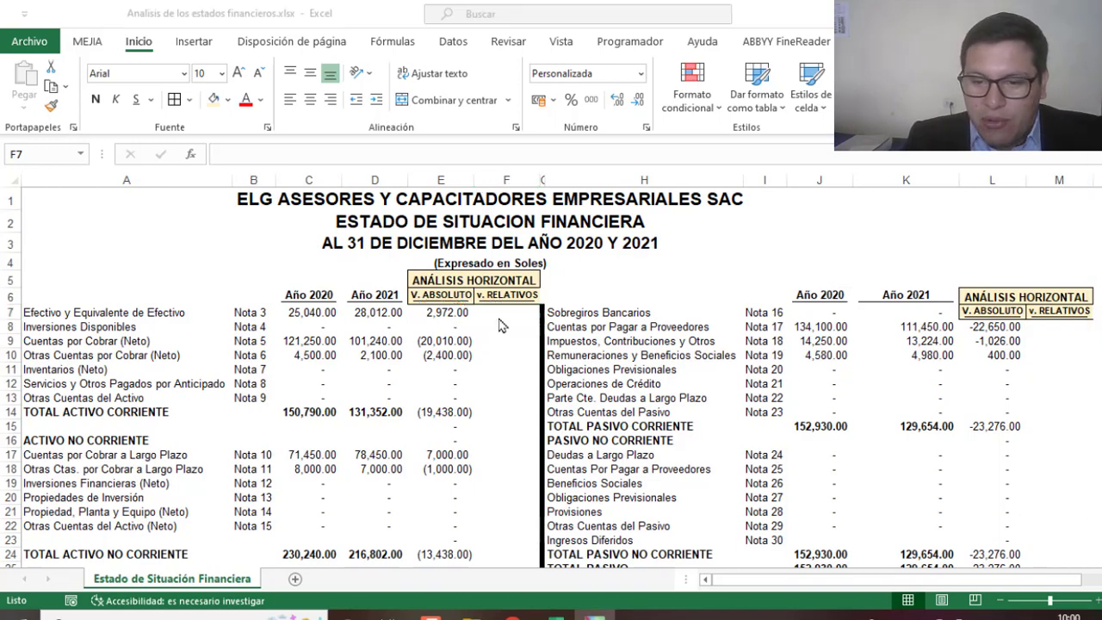
pyautogui.click(500, 313)
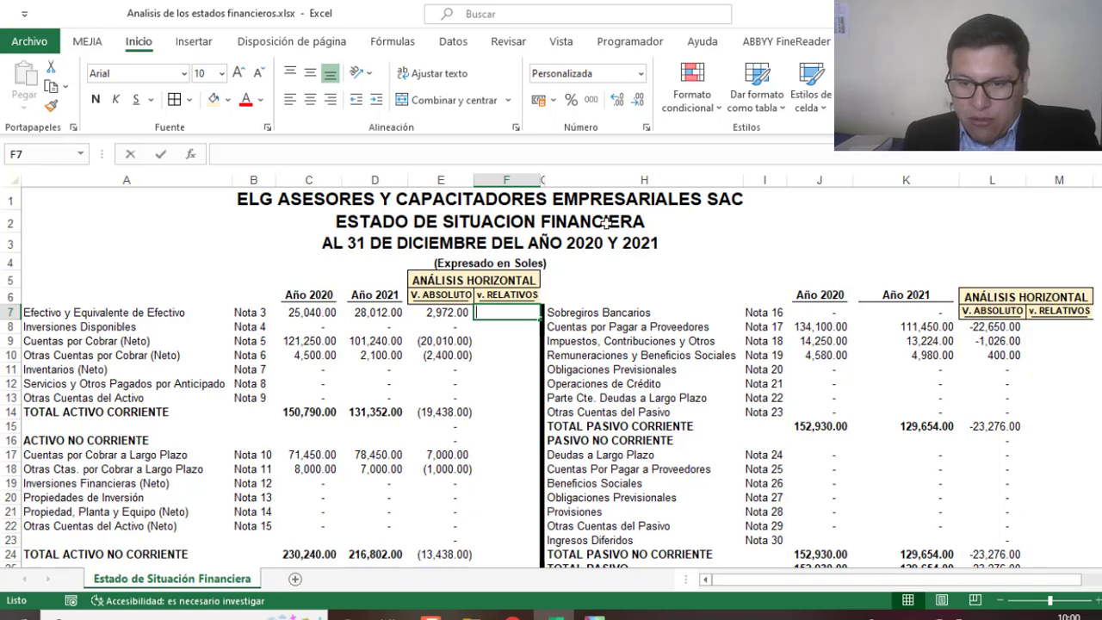
# Enter =+E7/C7 in F7 and format it as a two-decimal percentage, 11.87%
pyautogui.write('+')
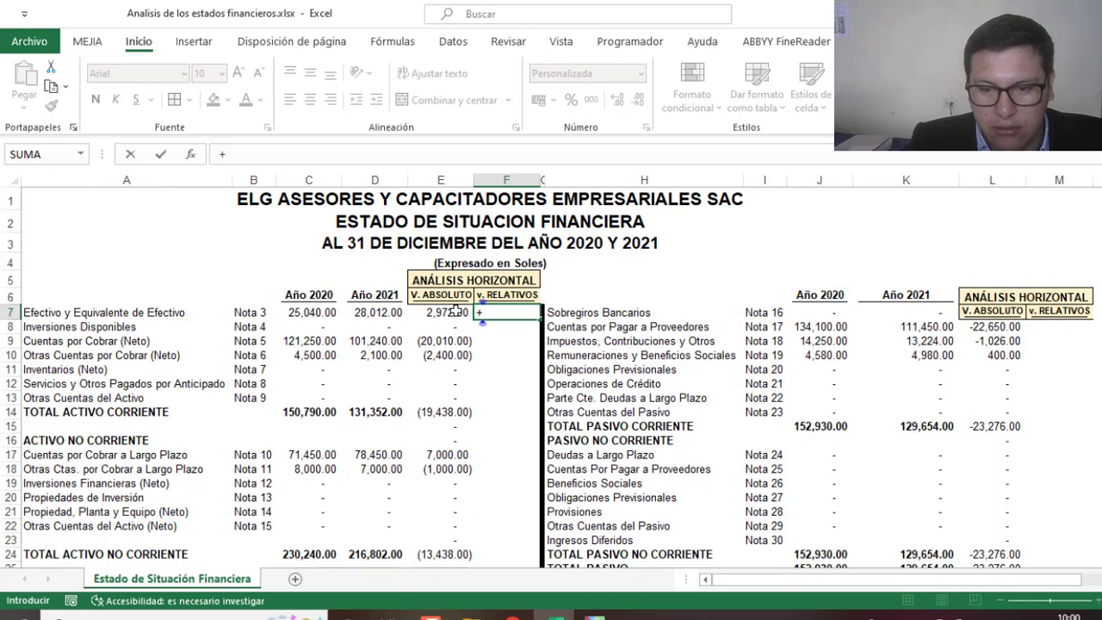
pyautogui.click(455, 311)
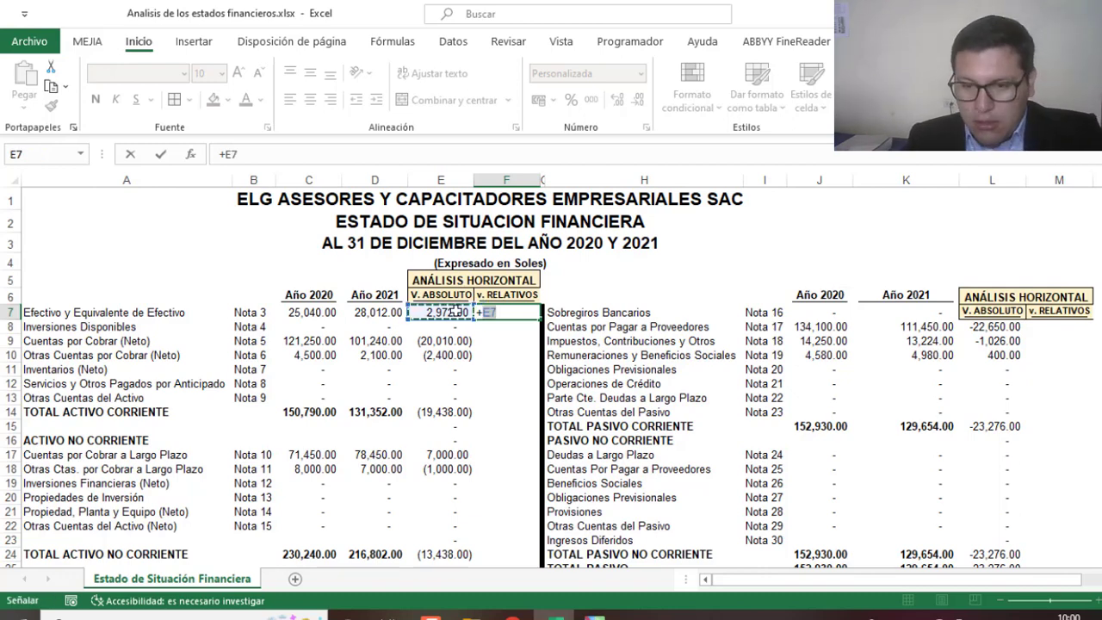
pyautogui.write('/')
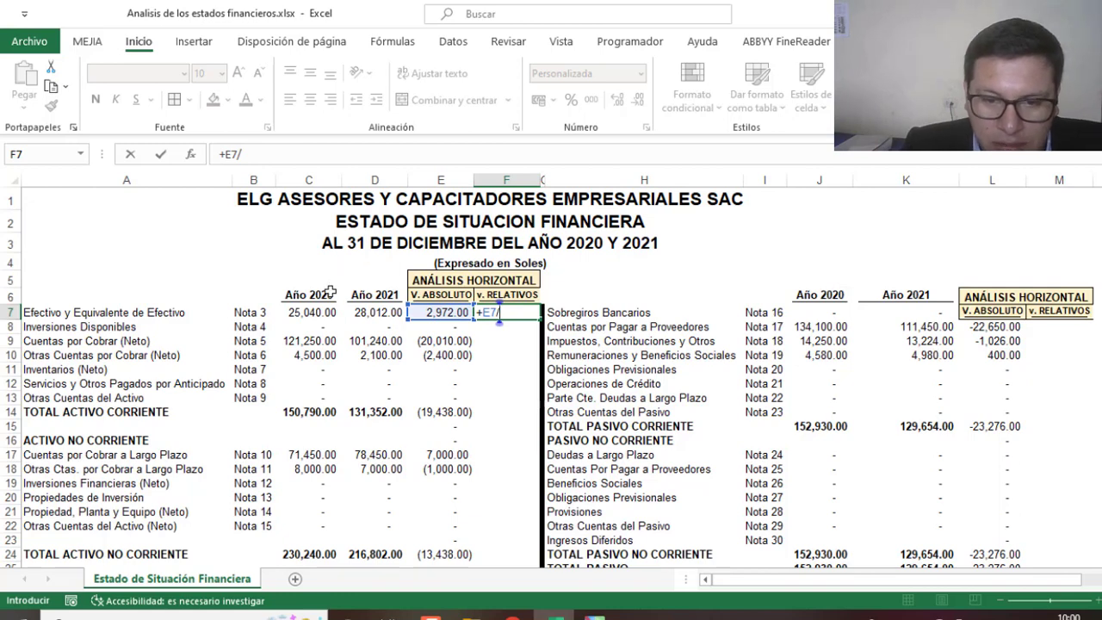
pyautogui.click(321, 311)
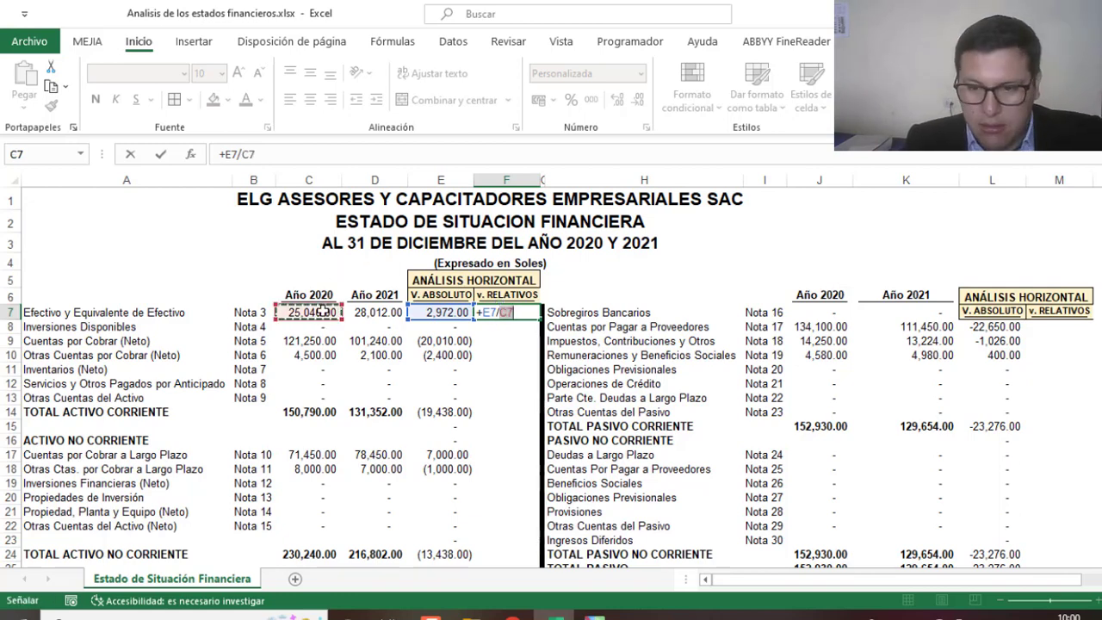
pyautogui.press('Return')
pyautogui.click(514, 310)
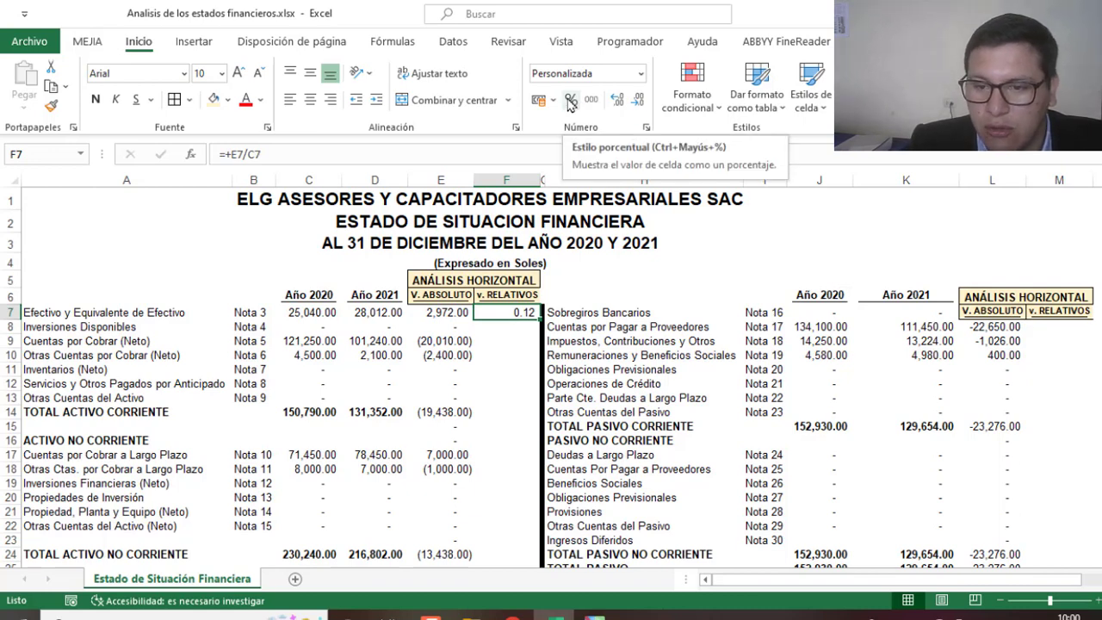
pyautogui.click(569, 103)
pyautogui.click(616, 104)
pyautogui.click(616, 104)
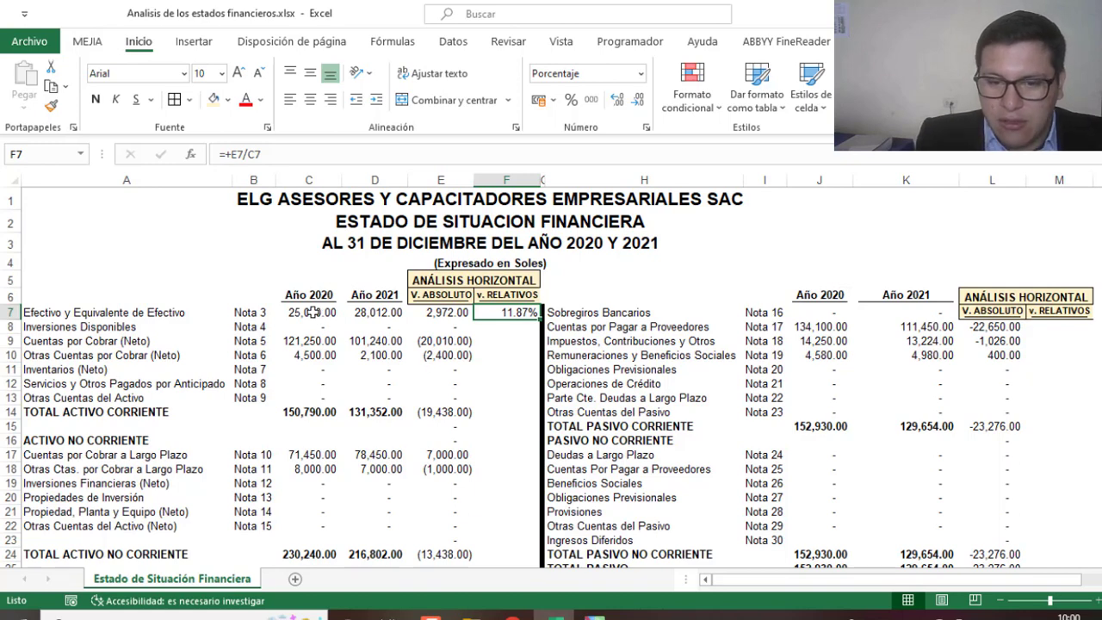
pyautogui.moveTo(308, 300); pyautogui.dragTo(513, 317)
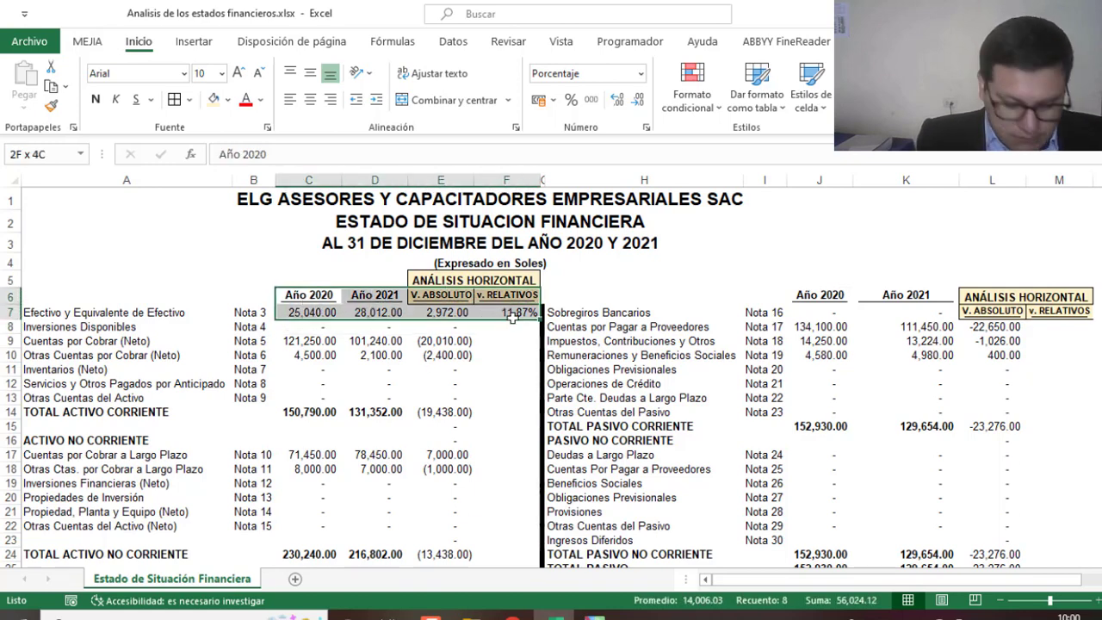
# Paste the C6:F7 cash example into new sheet Hoja5 and mark the 2020 amount and 11.87%
pyautogui.hotkey('ctrl', 'c')
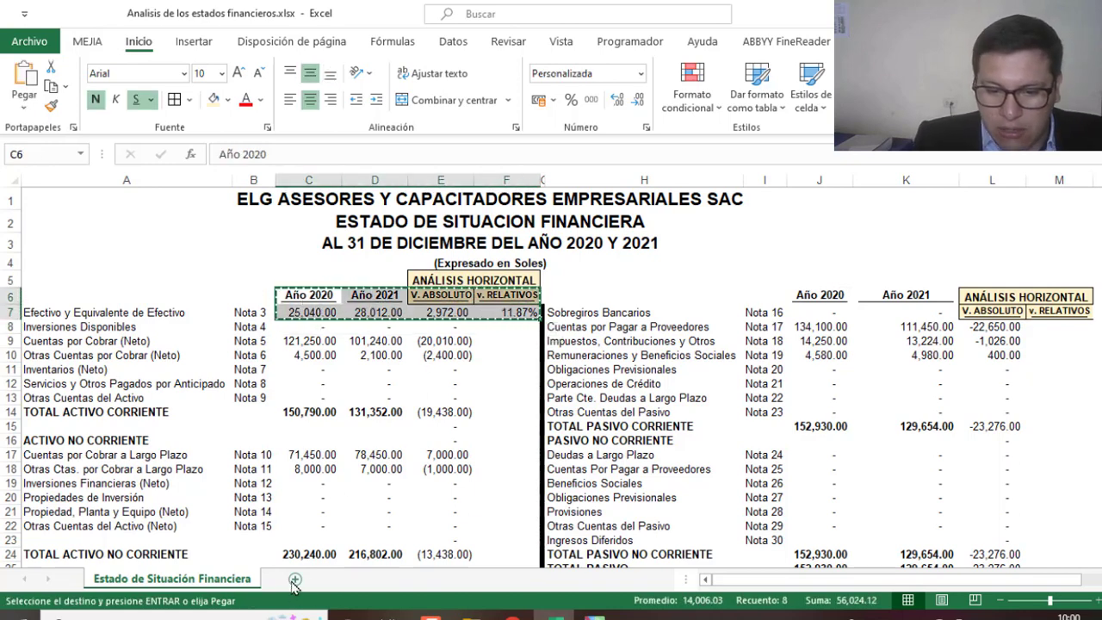
pyautogui.click(295, 578)
pyautogui.hotkey('ctrl', 'v')
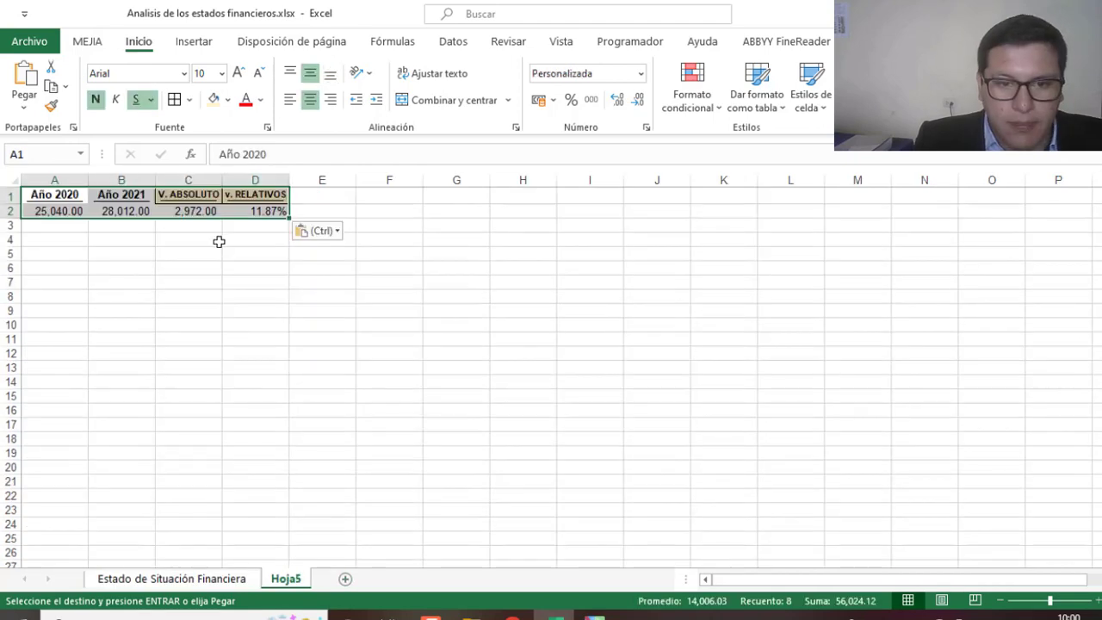
pyautogui.click(429, 240)
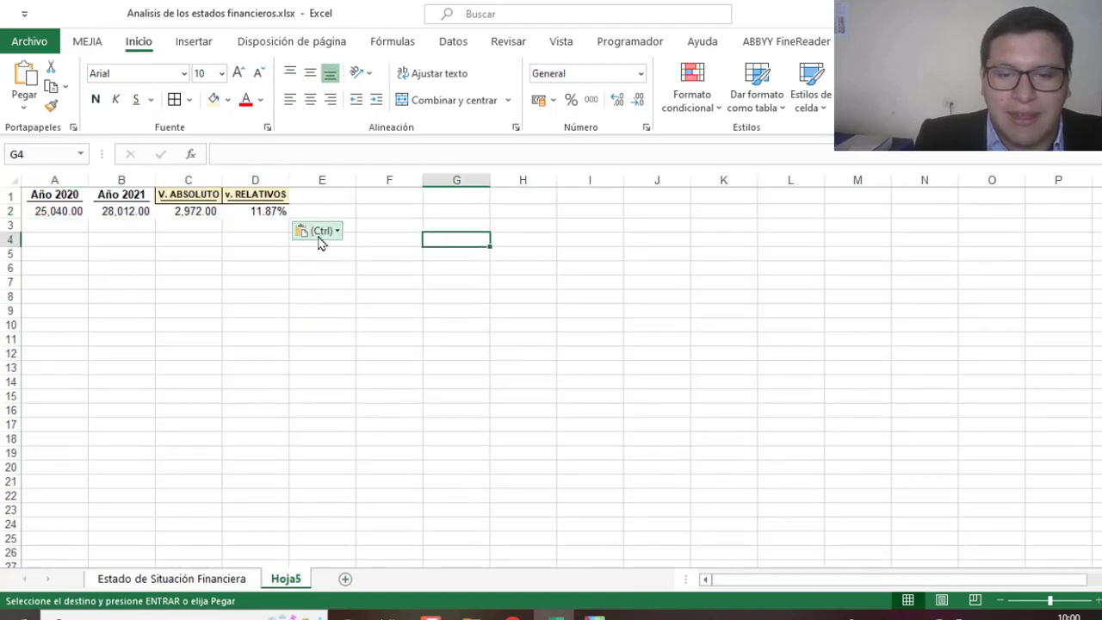
pyautogui.click(239, 251)
pyautogui.click(188, 282)
pyautogui.press('Escape')
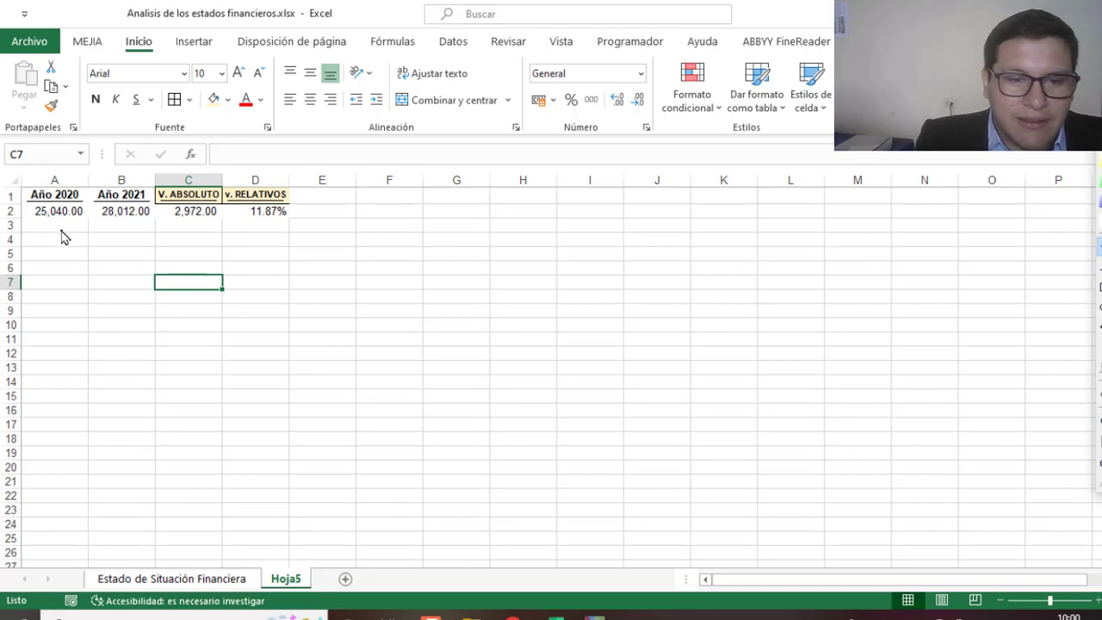
pyautogui.moveTo(32, 219)
pyautogui.mouseDown()
pyautogui.moveTo(76, 234)
pyautogui.moveTo(112, 228)
pyautogui.mouseUp()
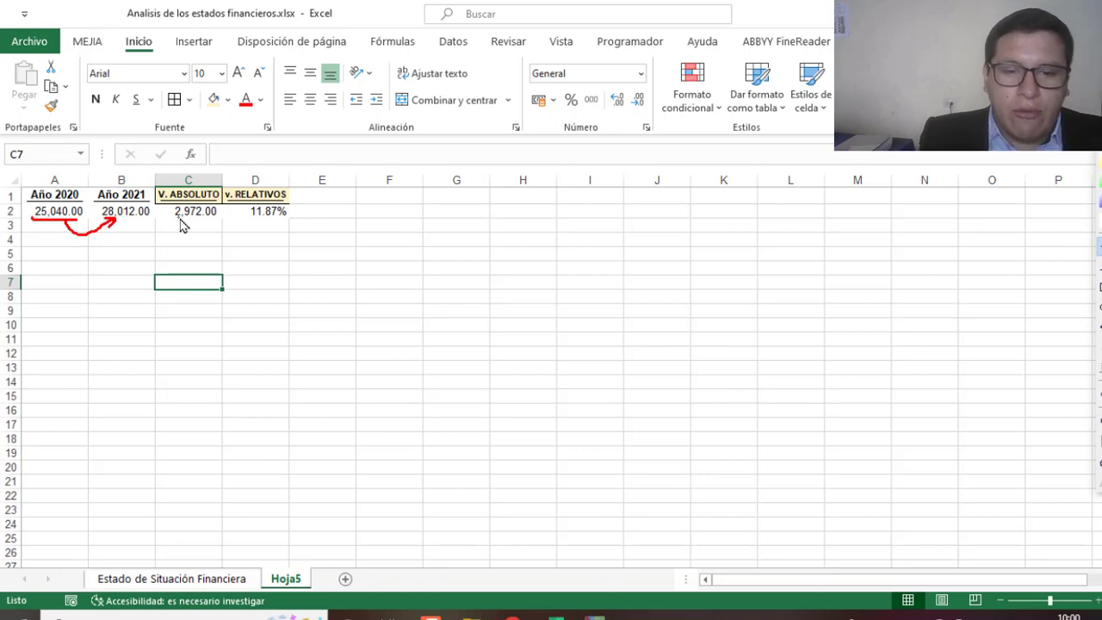
pyautogui.moveTo(255, 200)
pyautogui.mouseDown()
pyautogui.moveTo(271, 239)
pyautogui.moveTo(290, 216)
pyautogui.moveTo(262, 207)
pyautogui.mouseUp()
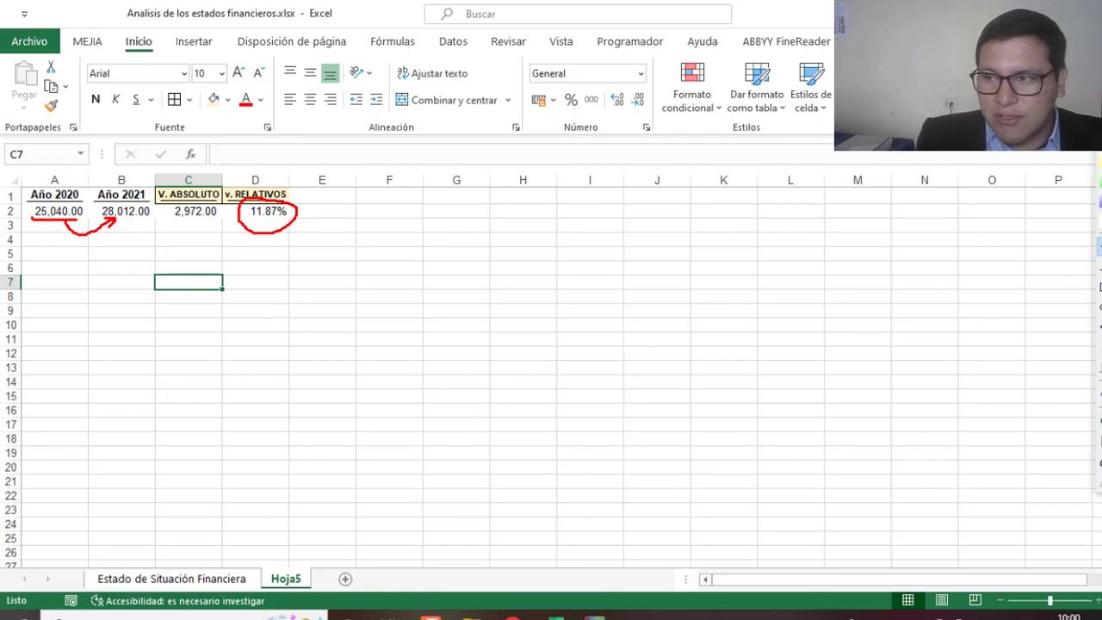
pyautogui.press('Escape')
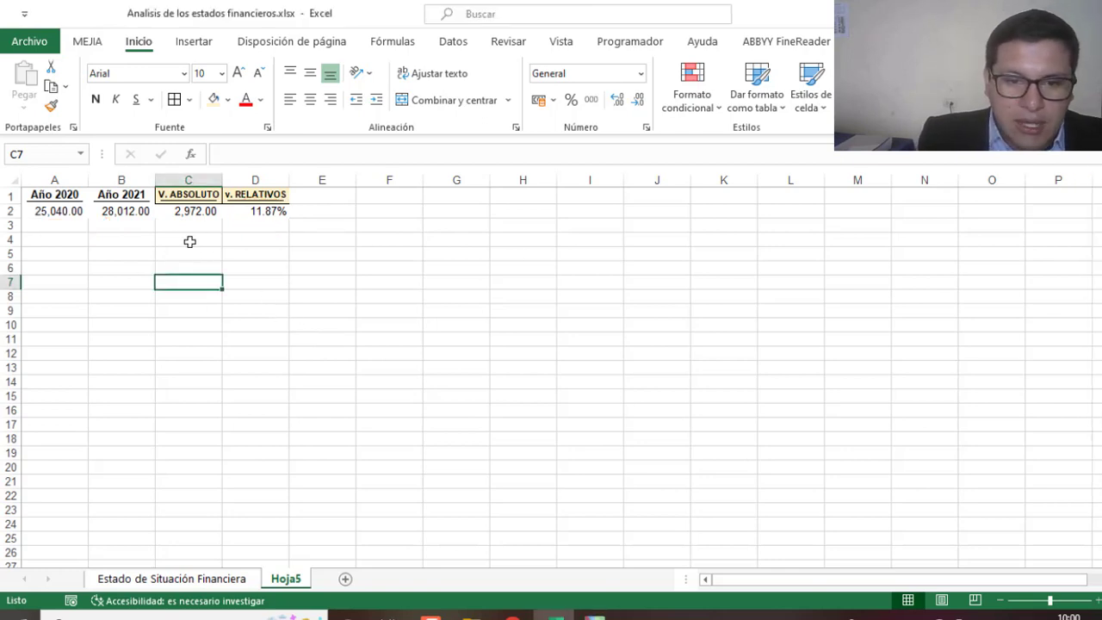
# Enter =+A2*D2 in C4 and apply Comma Style, showing 2,972.00
pyautogui.click(190, 243)
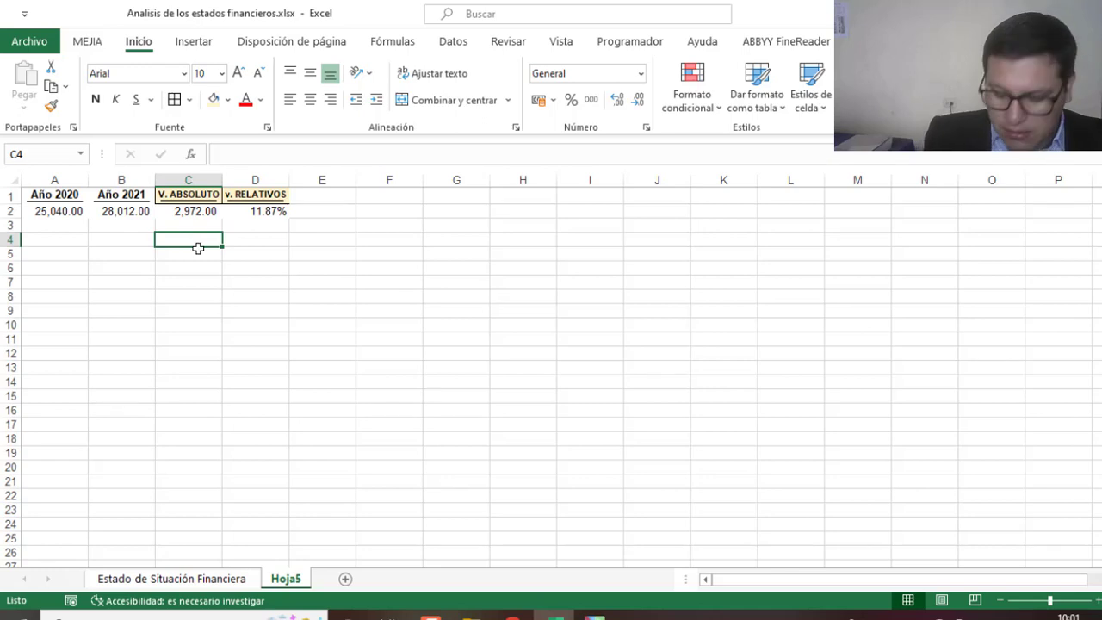
pyautogui.write('+')
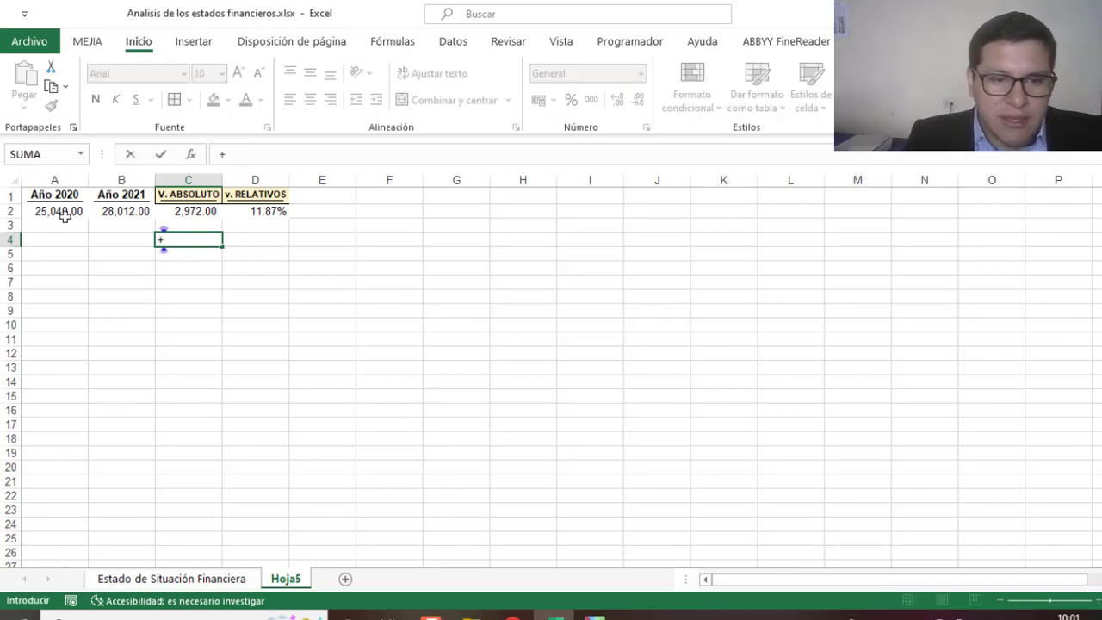
pyautogui.click(64, 215)
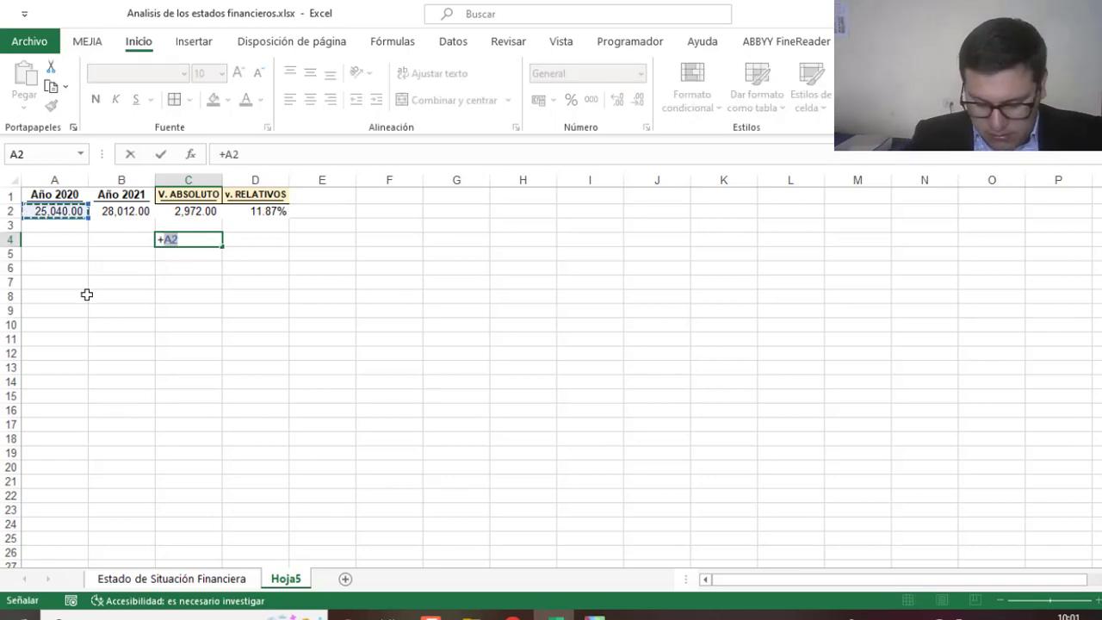
pyautogui.write('*')
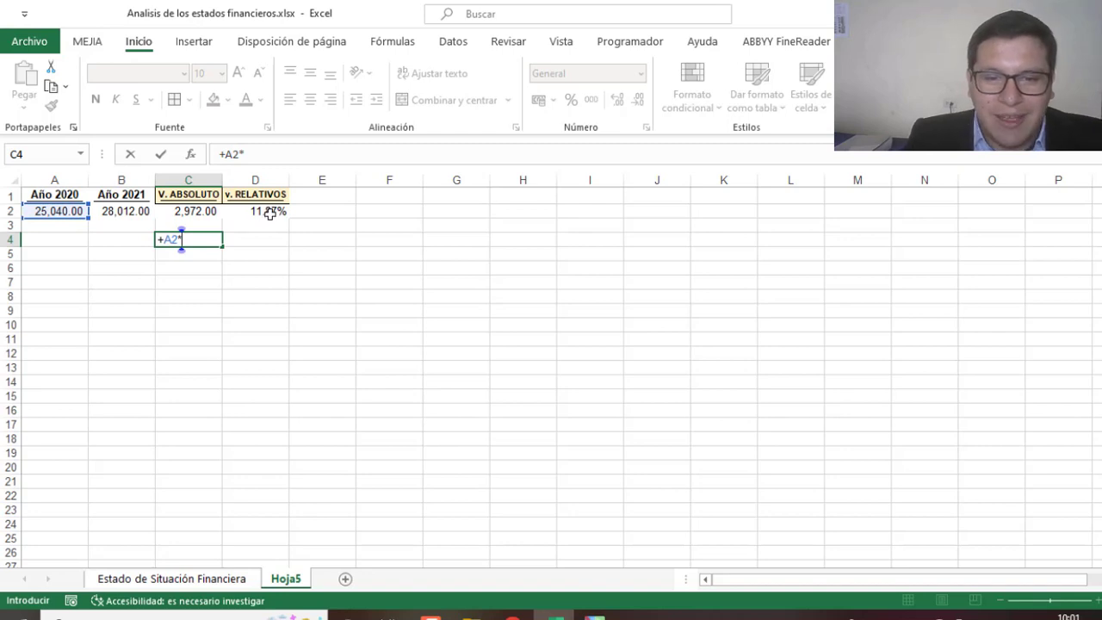
pyautogui.click(270, 213)
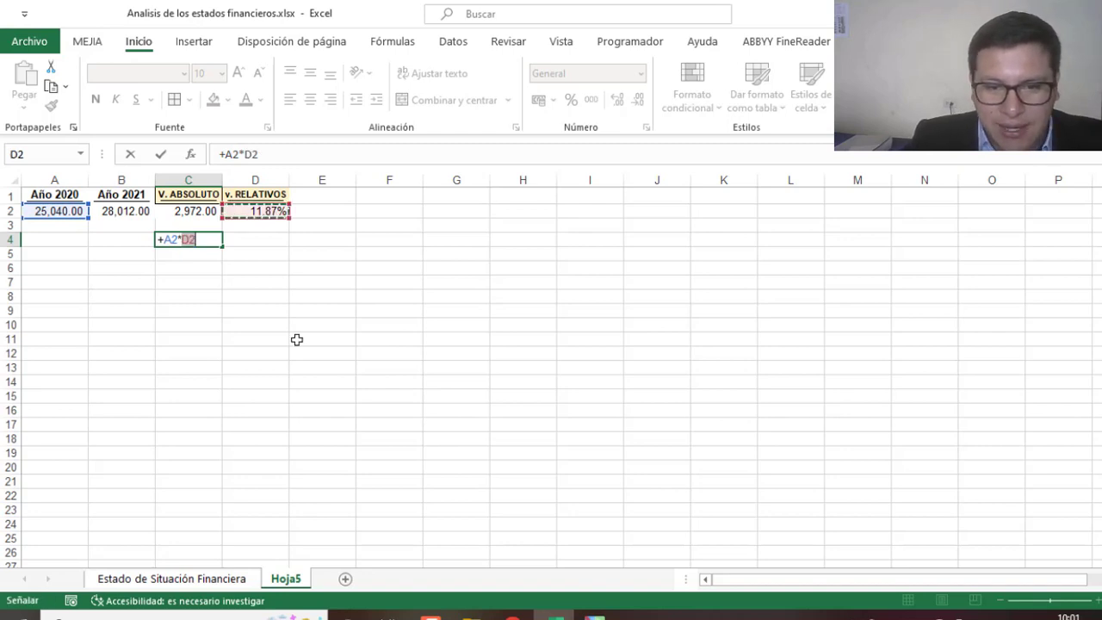
pyautogui.press('Return')
pyautogui.press('Return')
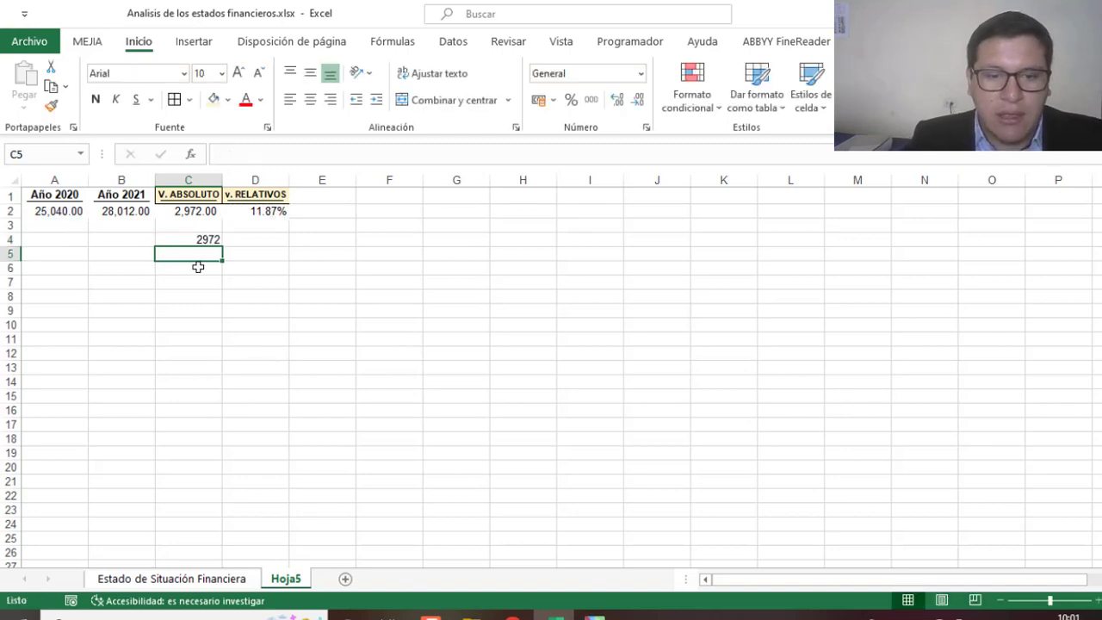
pyautogui.click(207, 239)
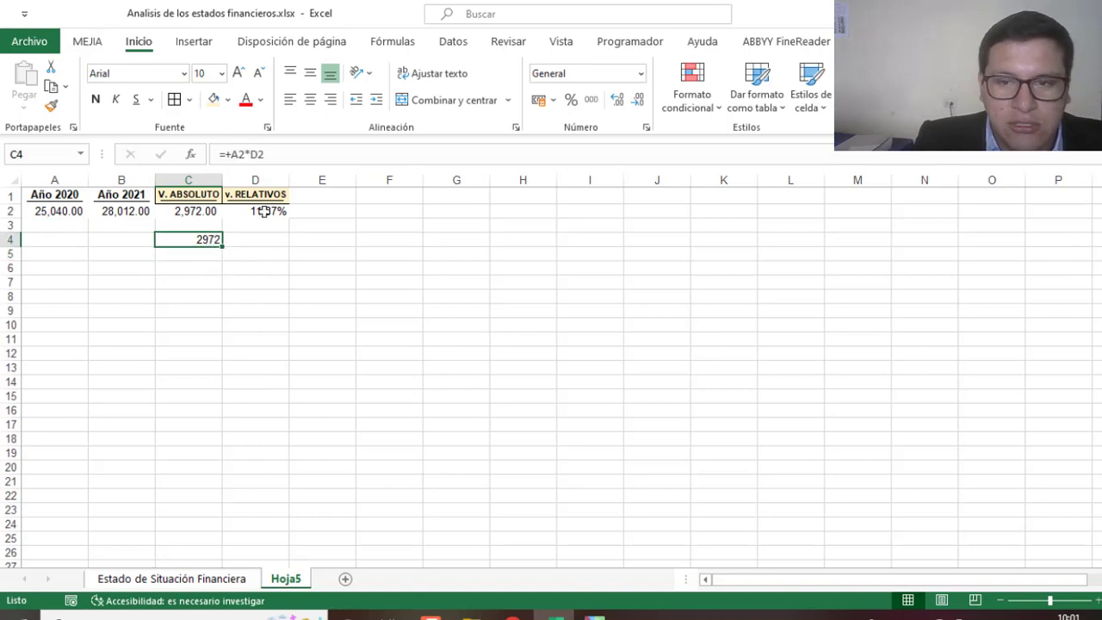
pyautogui.click(594, 102)
pyautogui.press('Down')
pyautogui.press('Down')
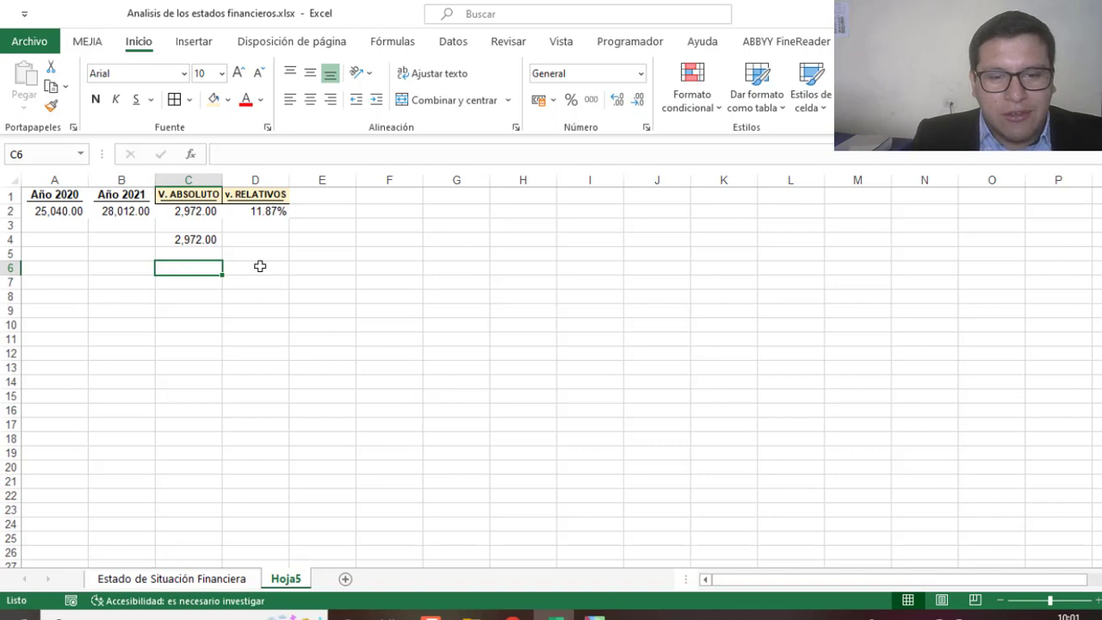
# Enter =+A2+C4 in C6 to reproduce the 28,012.00 2021 value
pyautogui.write('+')
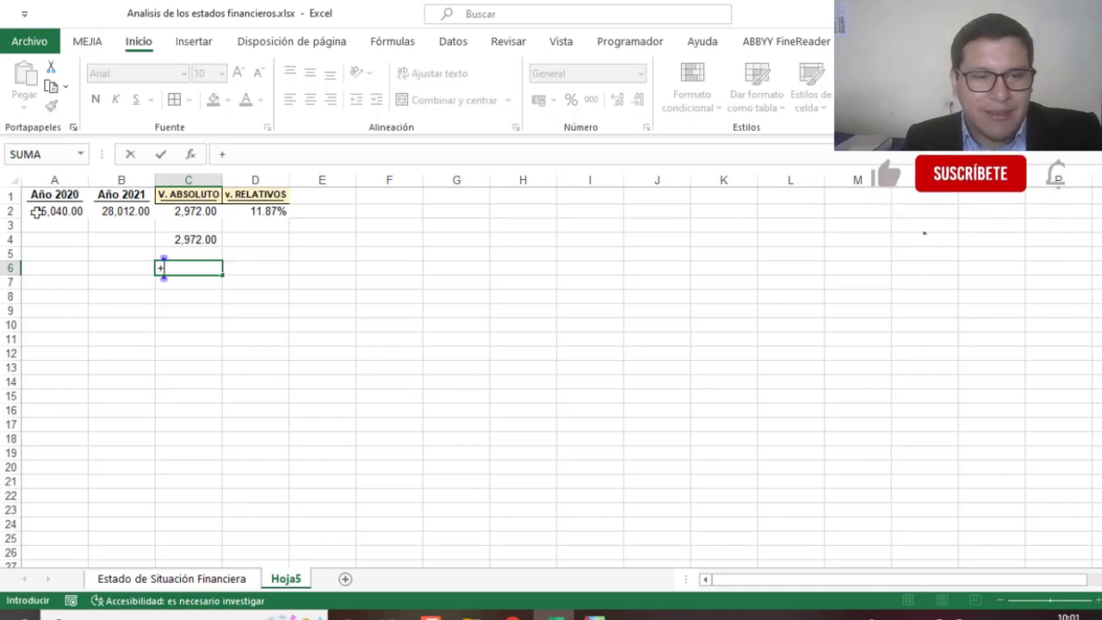
pyautogui.click(48, 211)
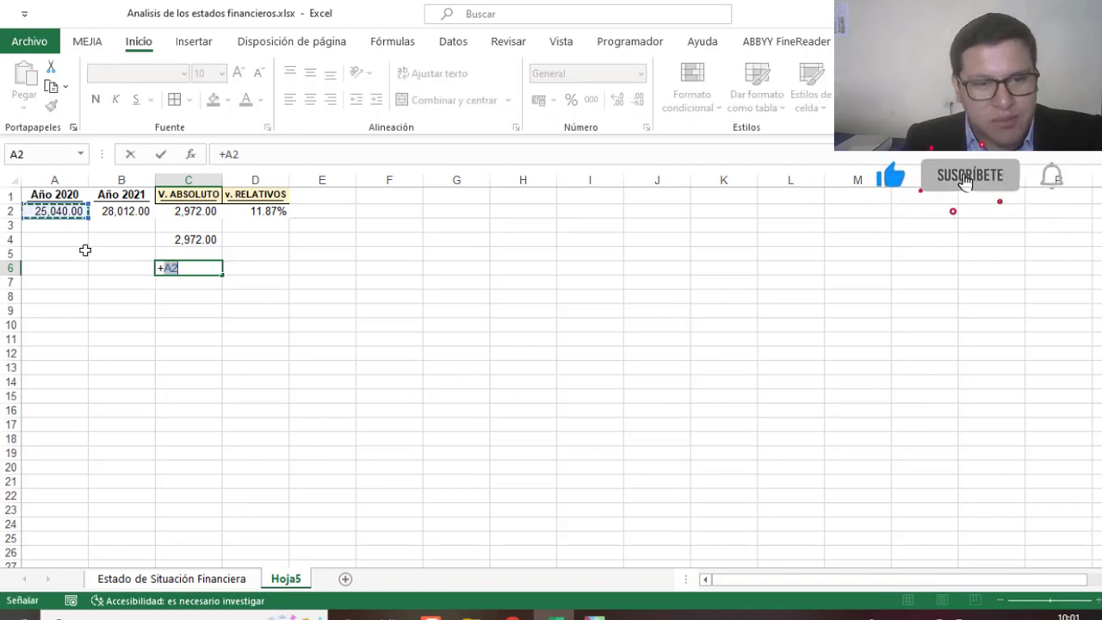
pyautogui.write('+')
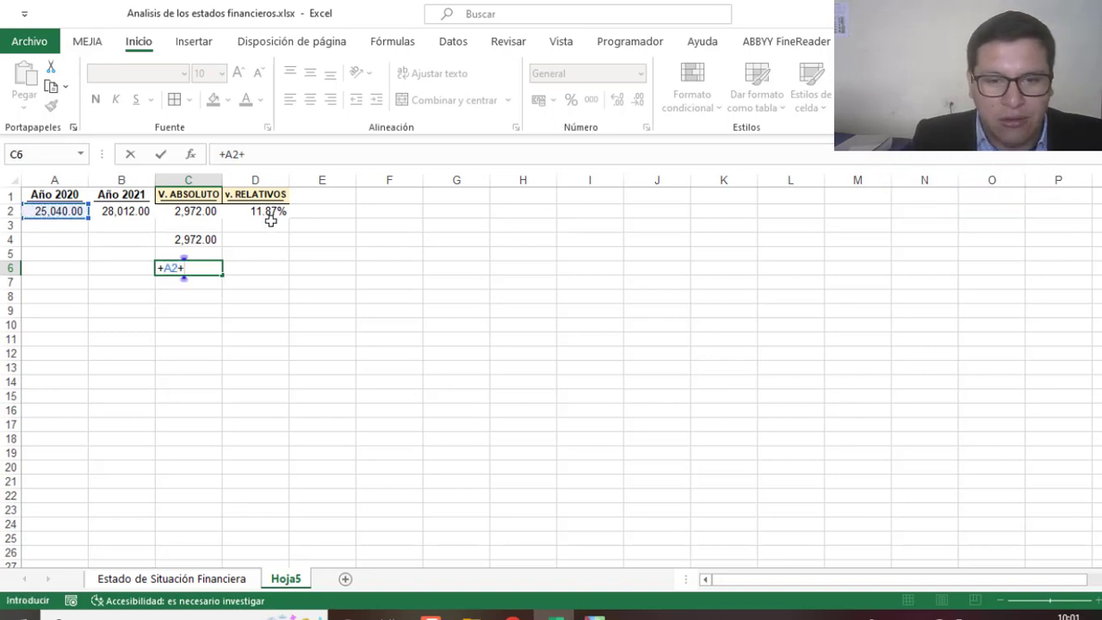
pyautogui.click(197, 239)
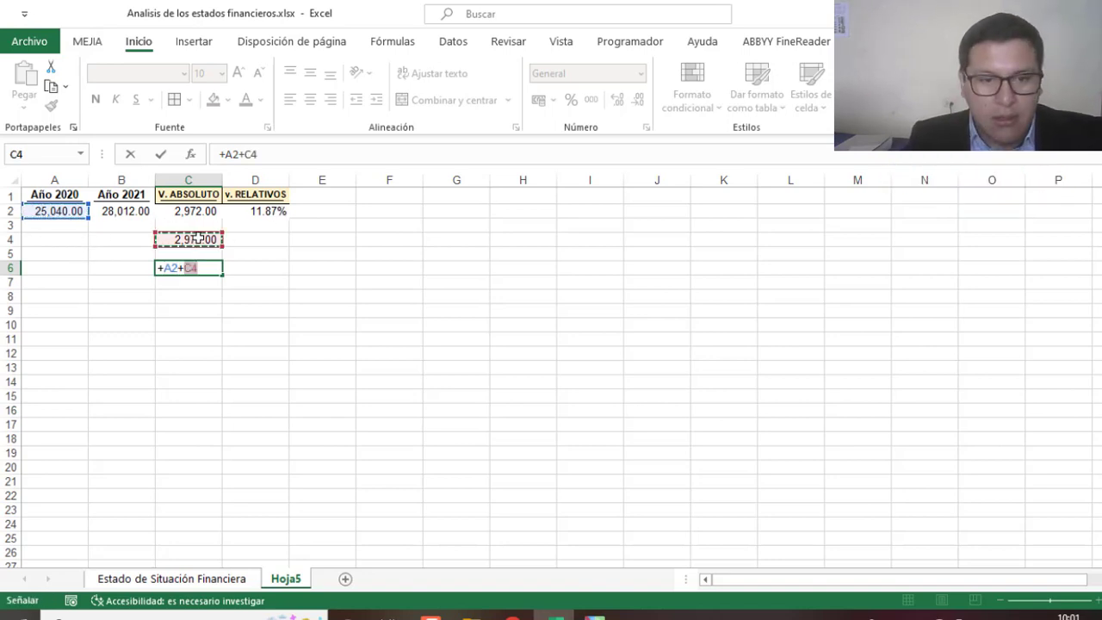
pyautogui.press('Return')
# Fill C6 and the 2021 value in B2 yellow and annotate the match
pyautogui.click(199, 267)
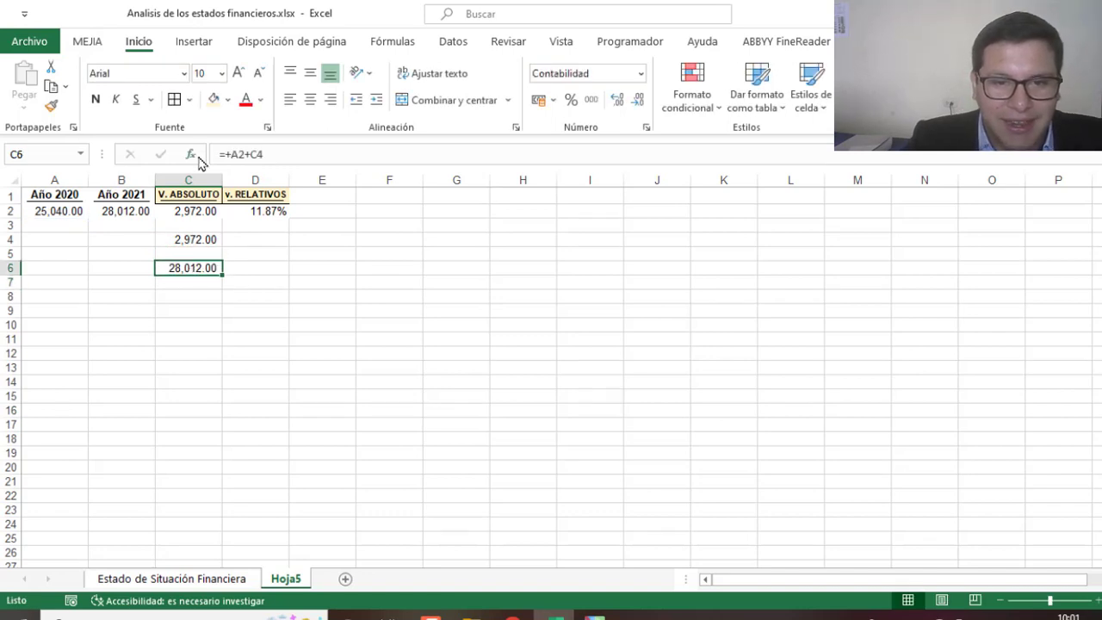
pyautogui.click(227, 100)
pyautogui.click(253, 255)
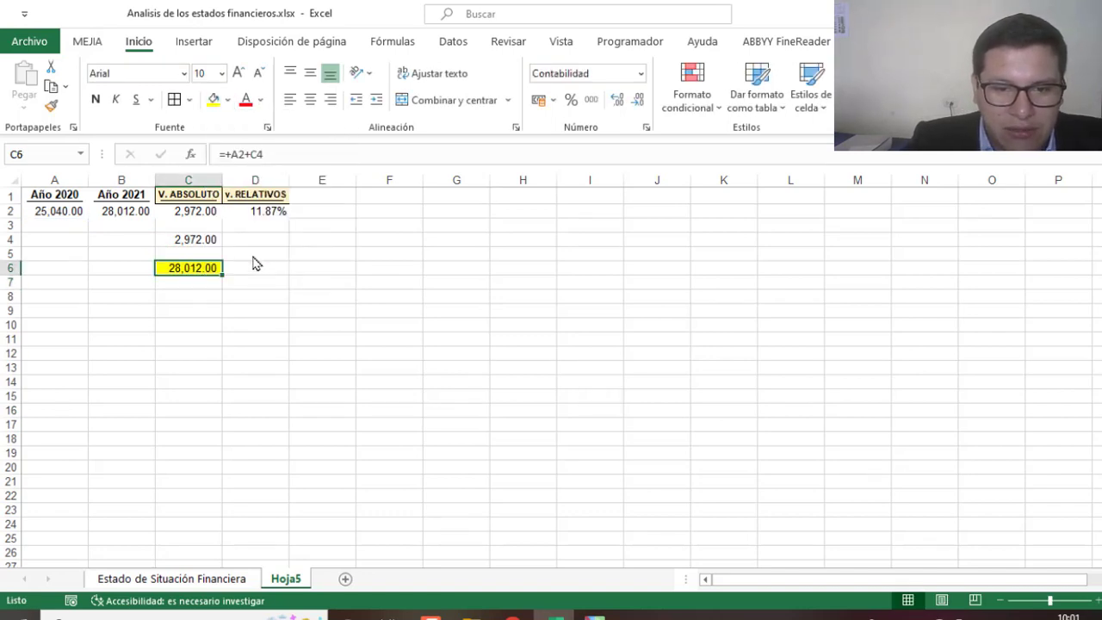
pyautogui.click(125, 210)
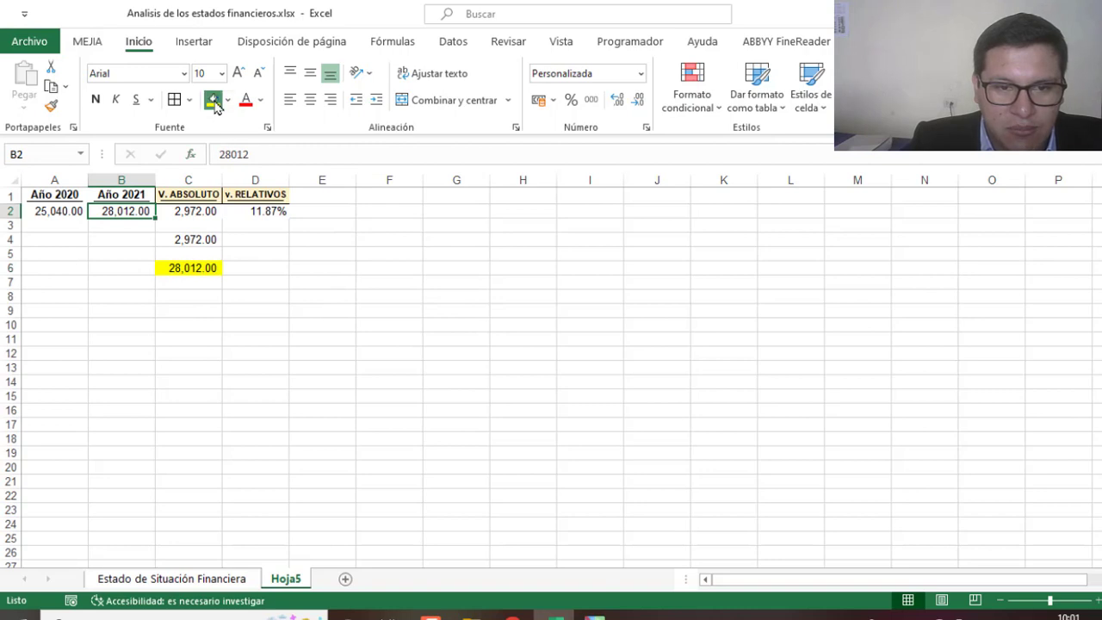
pyautogui.click(213, 99)
pyautogui.click(317, 309)
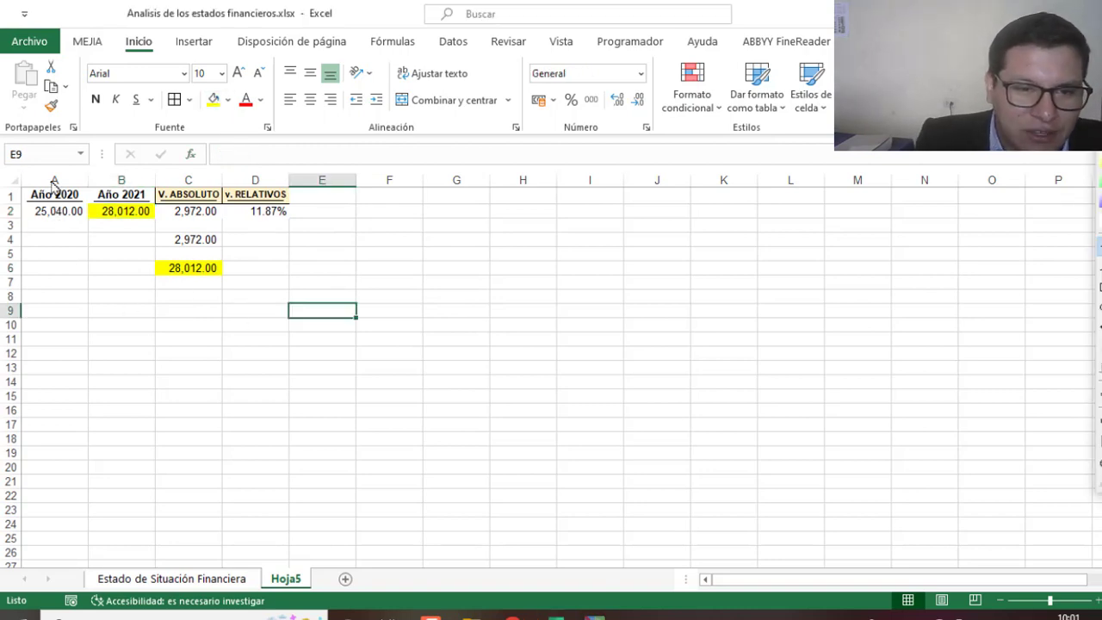
pyautogui.moveTo(54, 186)
pyautogui.mouseDown()
pyautogui.moveTo(25, 198)
pyautogui.moveTo(76, 224)
pyautogui.moveTo(87, 190)
pyautogui.moveTo(50, 184)
pyautogui.moveTo(126, 194)
pyautogui.moveTo(121, 180)
pyautogui.mouseUp()
pyautogui.moveTo(272, 200)
pyautogui.mouseDown()
pyautogui.moveTo(237, 217)
pyautogui.moveTo(306, 227)
pyautogui.moveTo(270, 199)
pyautogui.mouseUp()
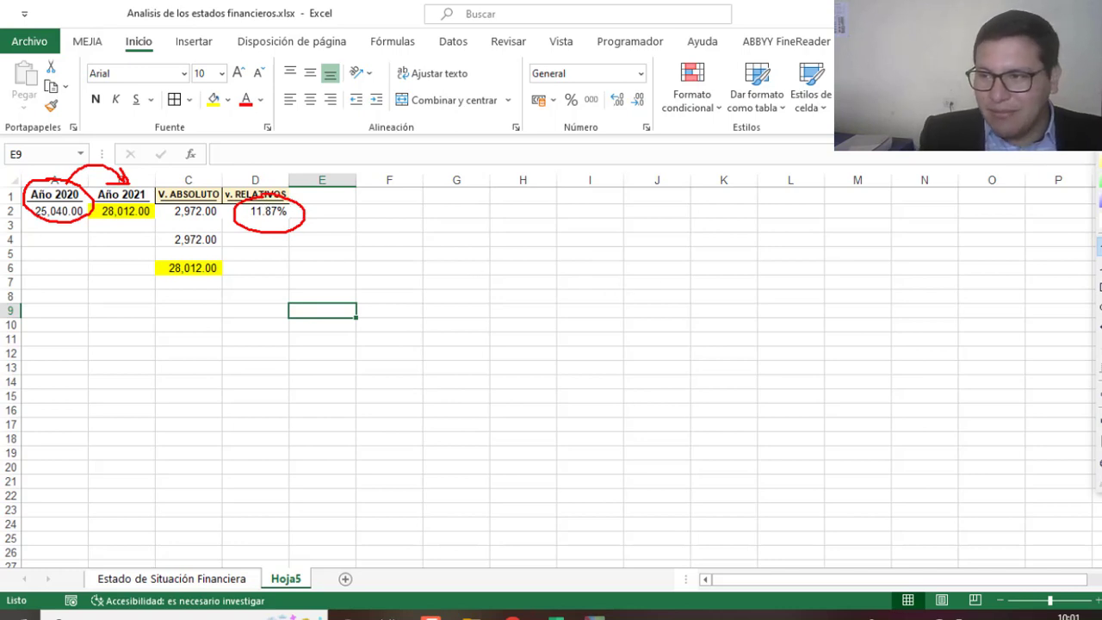
pyautogui.click(207, 579)
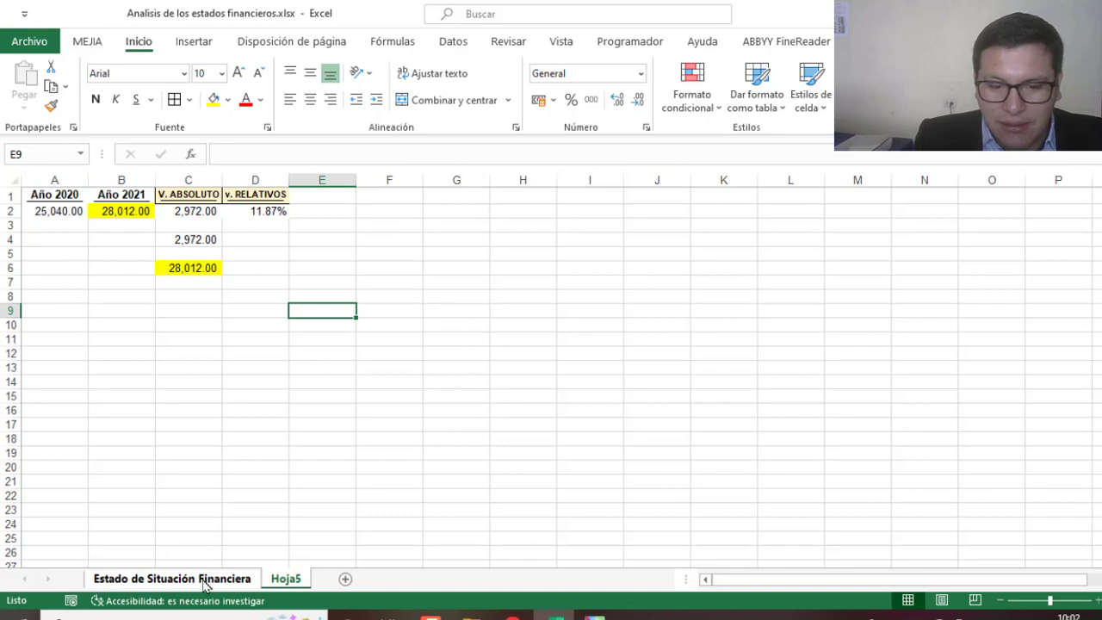
# On Estado de Situación Financiera, review the F7 and E9 formulas and the Cuentas por Cobrar row
pyautogui.click(207, 578)
pyautogui.click(513, 341)
pyautogui.click(522, 312)
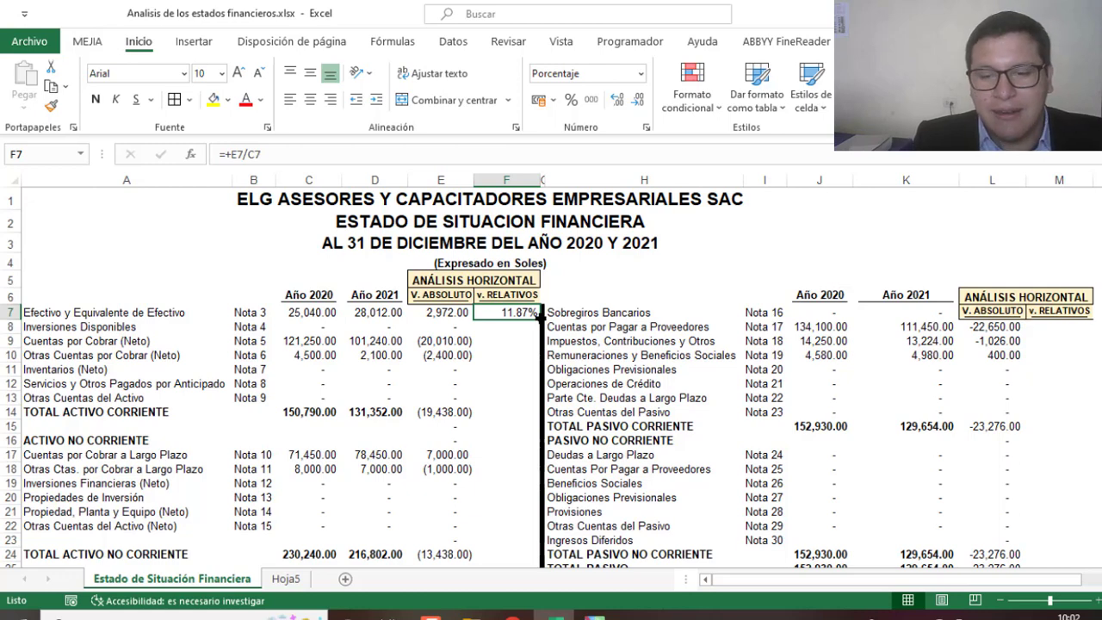
pyautogui.moveTo(541, 317); pyautogui.dragTo(541, 317)
pyautogui.click(507, 343)
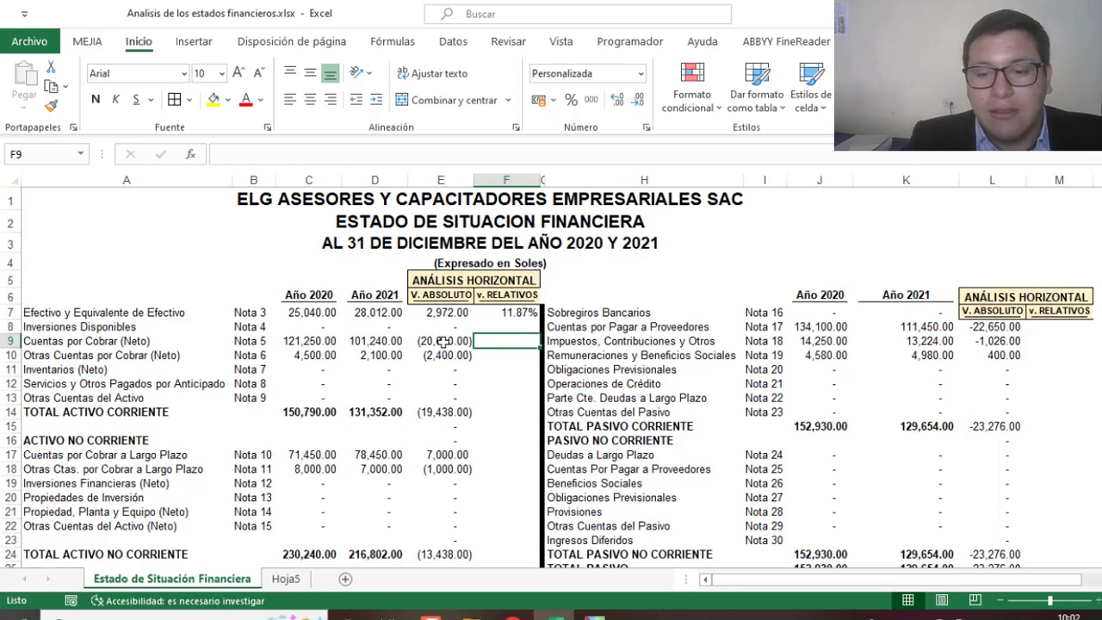
pyautogui.click(442, 342)
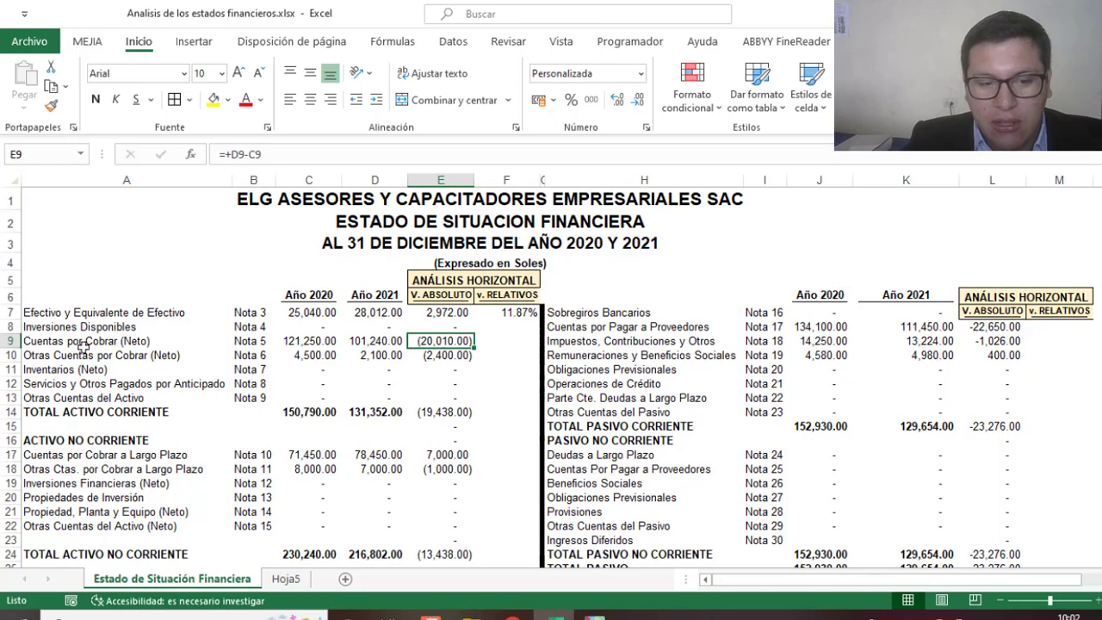
pyautogui.moveTo(57, 341); pyautogui.dragTo(336, 342)
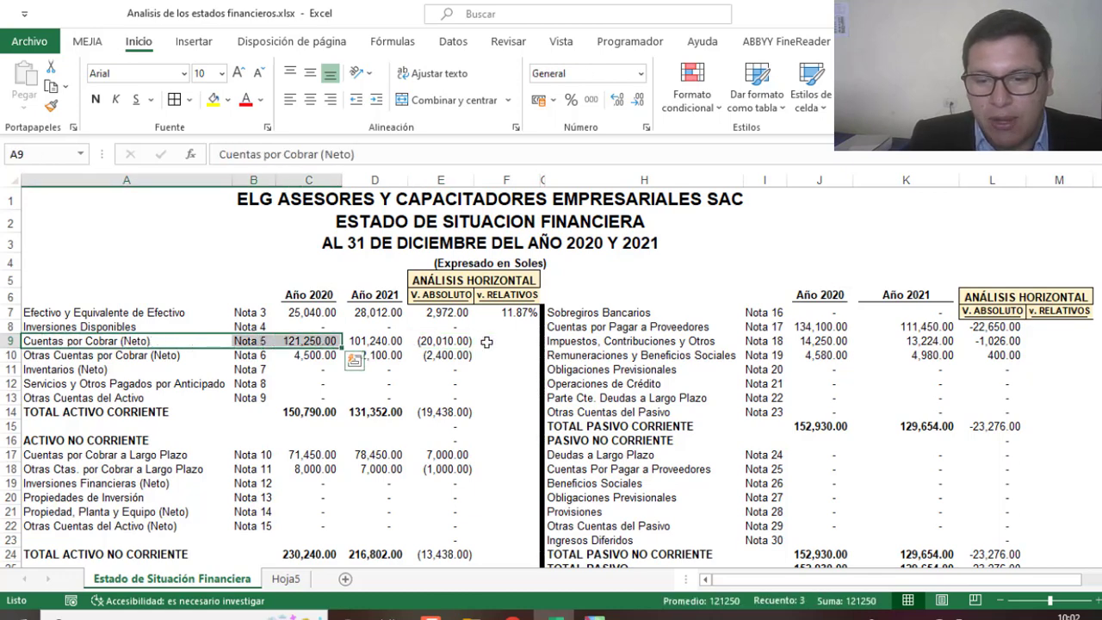
pyautogui.click(507, 383)
pyautogui.click(452, 342)
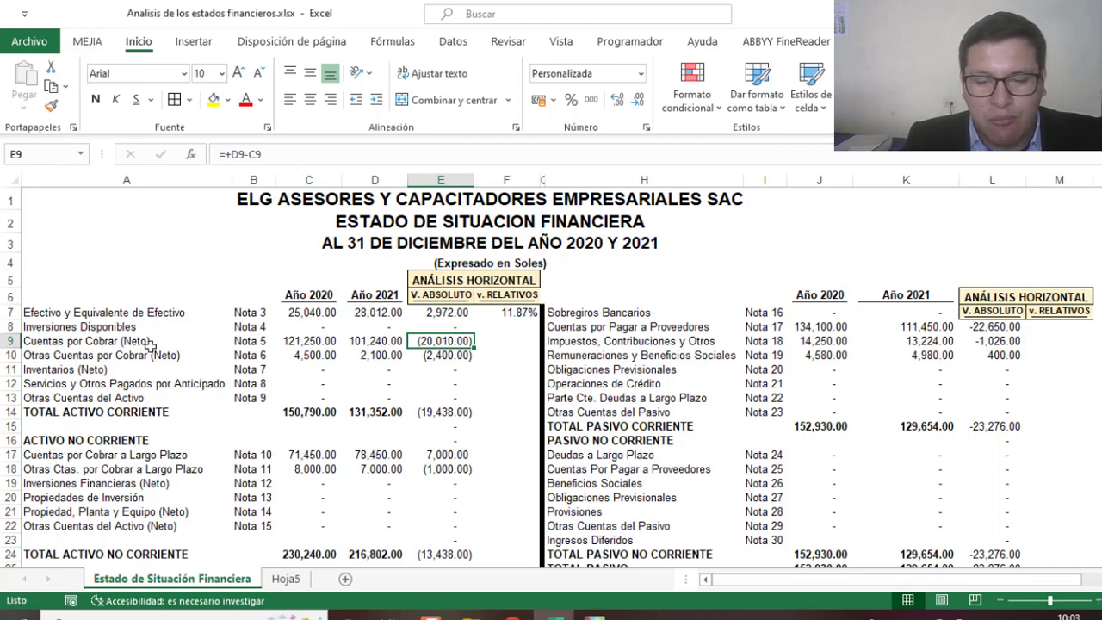
# Enter =+E9/C9 in F9 and format it as a two-decimal percentage, -16.50%
pyautogui.click(489, 343)
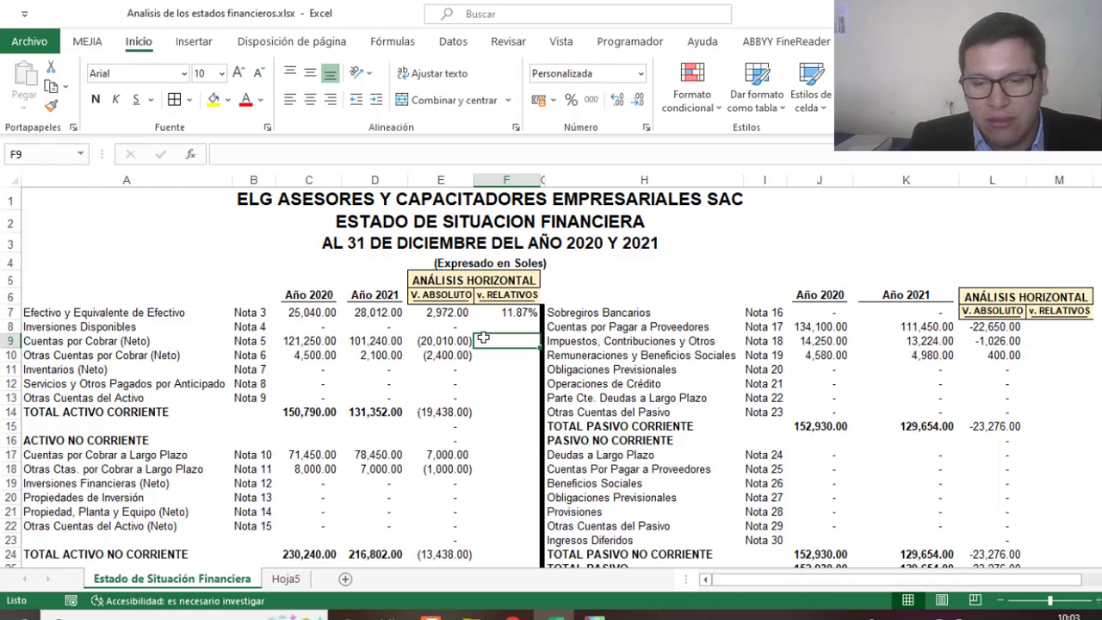
pyautogui.write('+')
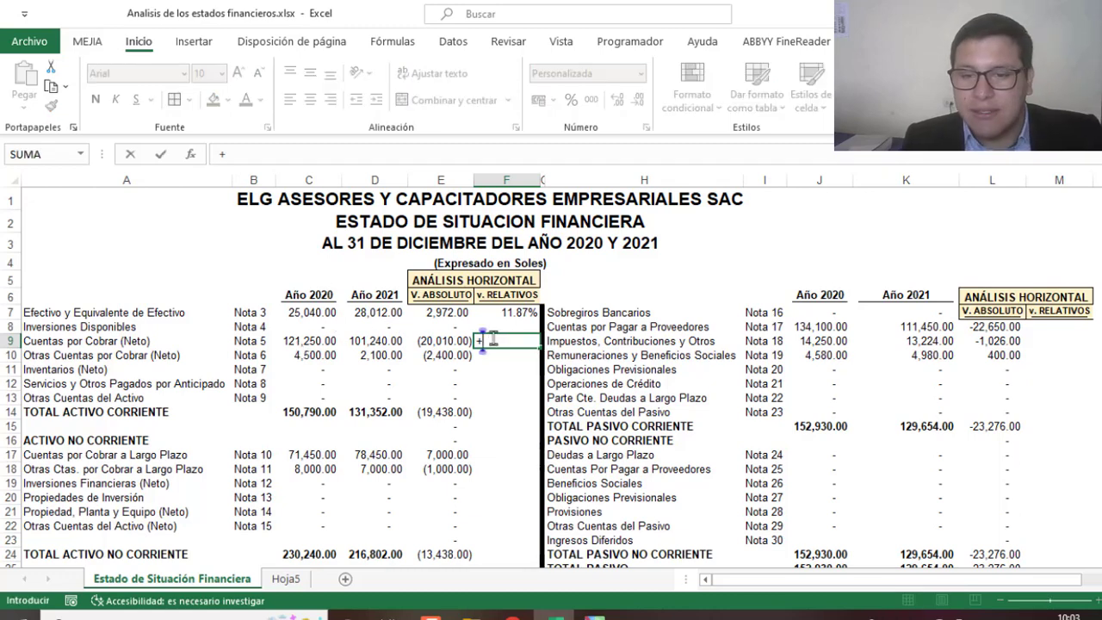
pyautogui.click(449, 342)
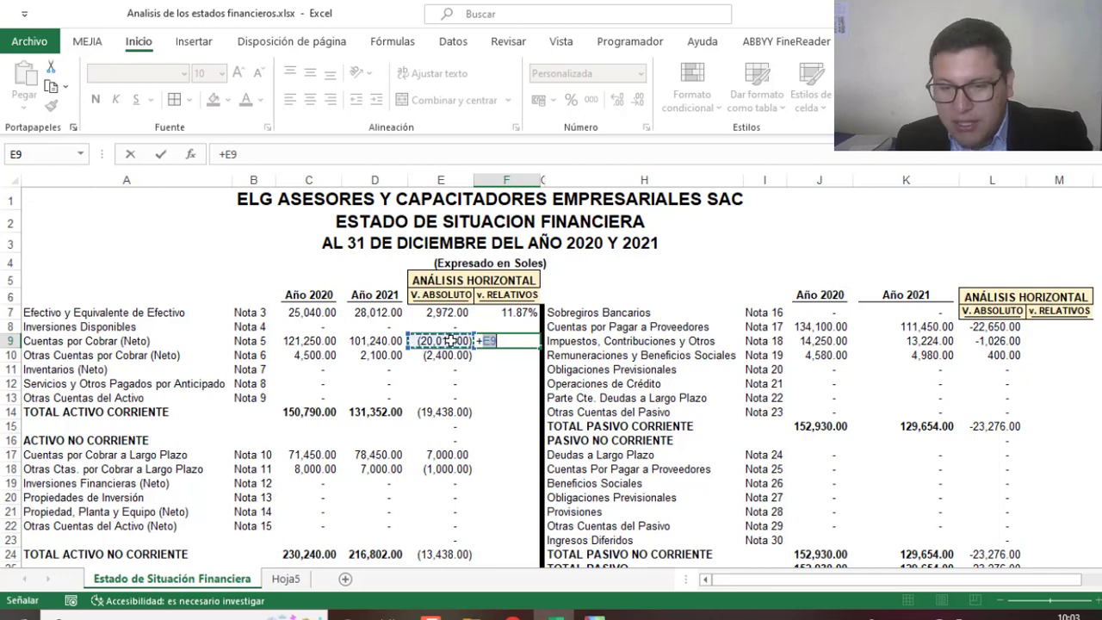
pyautogui.write('/')
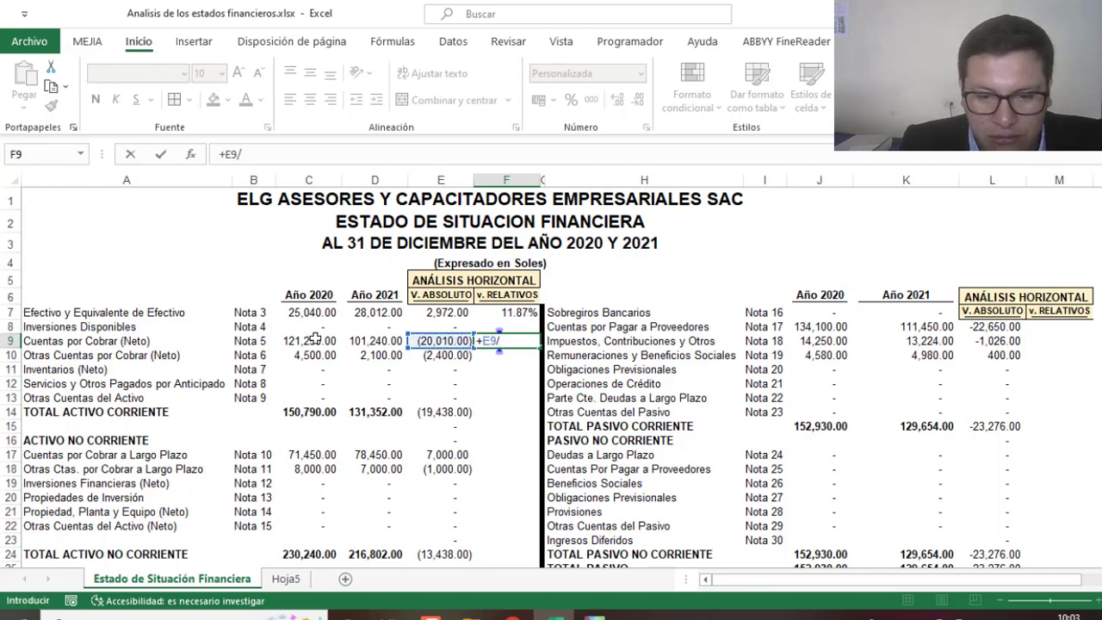
pyautogui.click(316, 340)
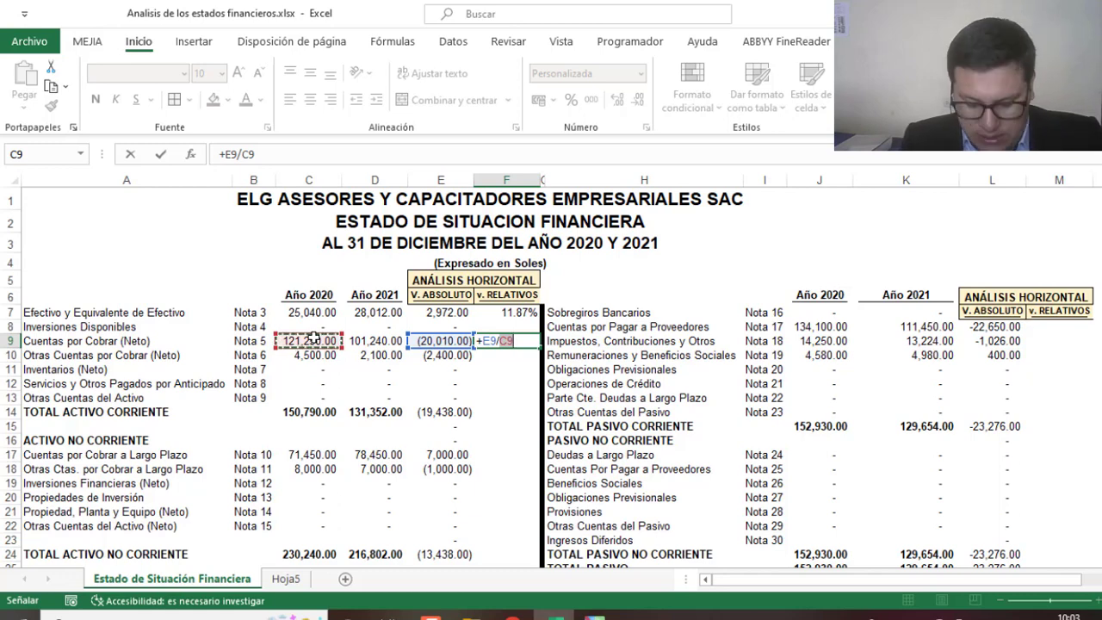
pyautogui.press('Return')
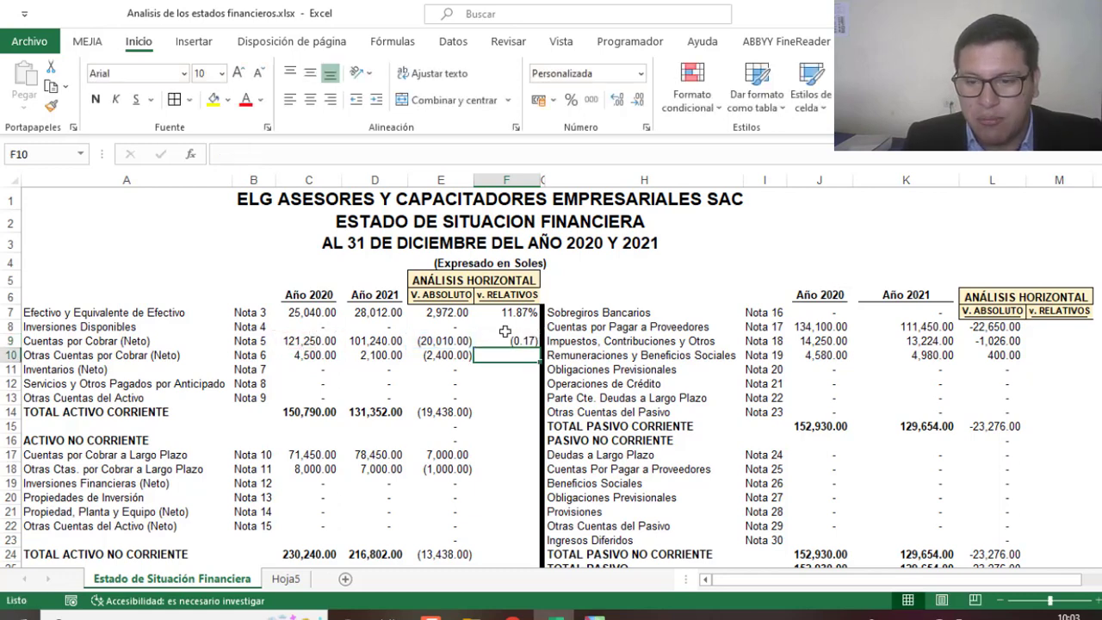
pyautogui.click(508, 338)
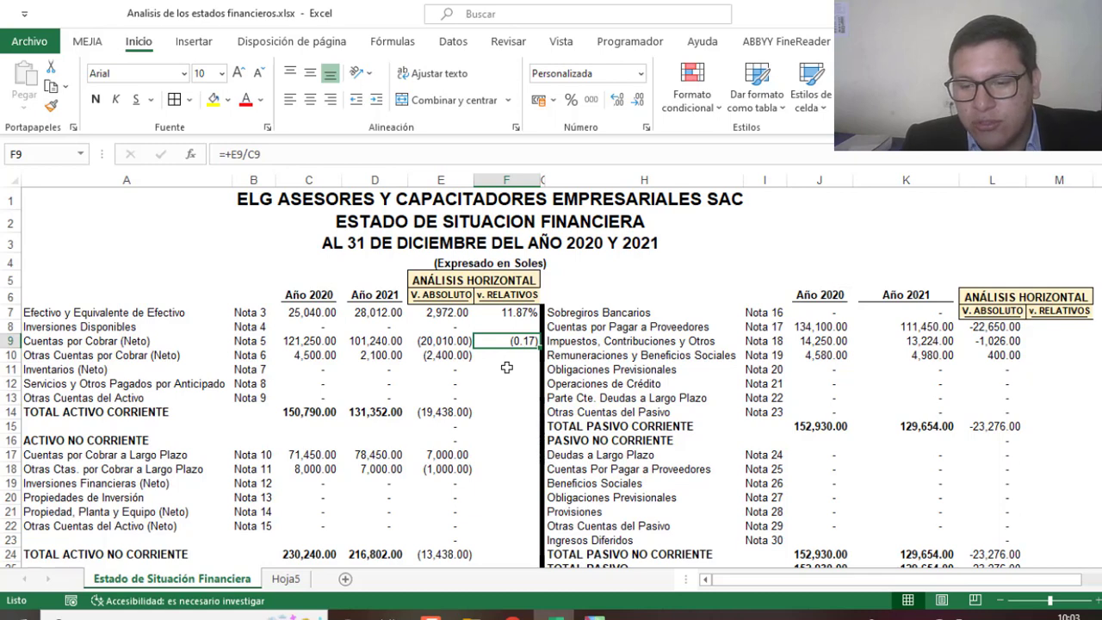
pyautogui.click(572, 101)
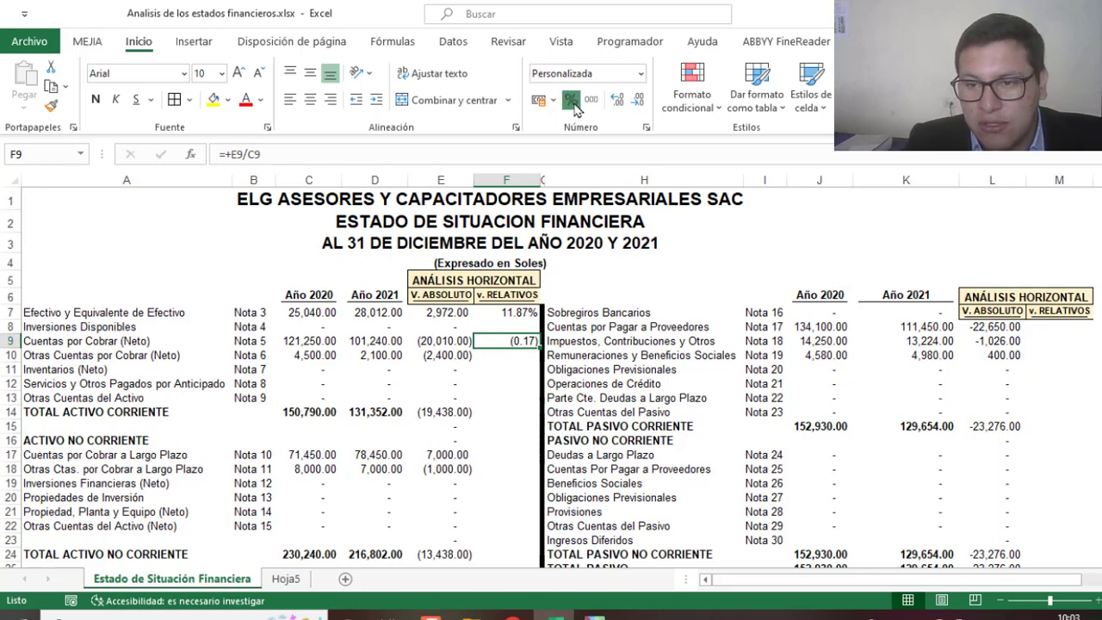
pyautogui.click(618, 101)
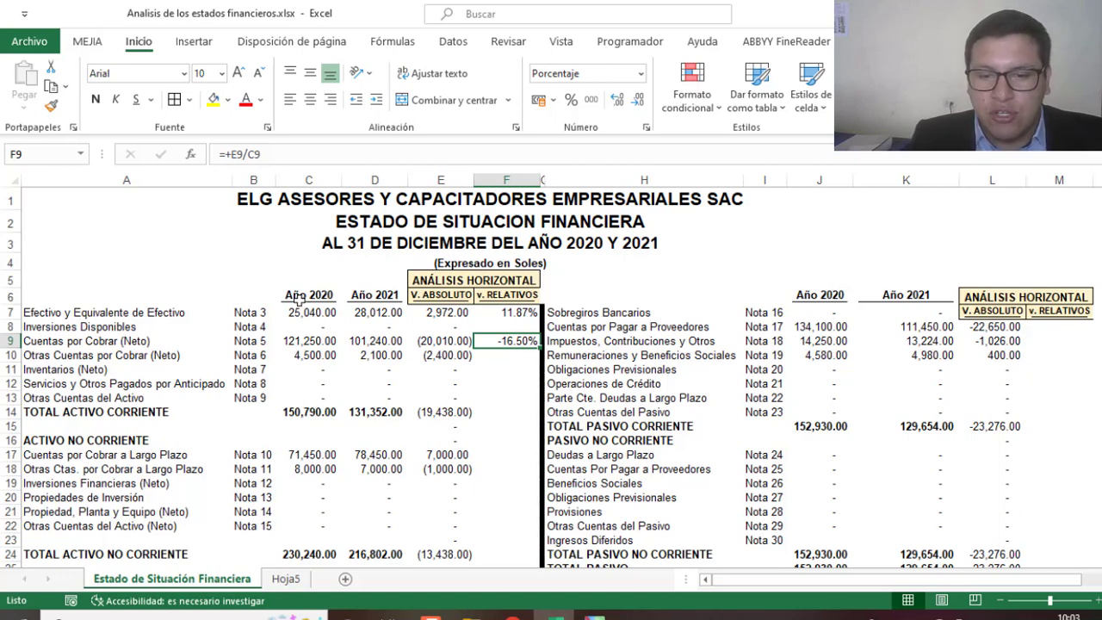
pyautogui.moveTo(302, 303)
pyautogui.mouseDown()
pyautogui.moveTo(516, 326)
pyautogui.moveTo(519, 339)
pyautogui.mouseUp()
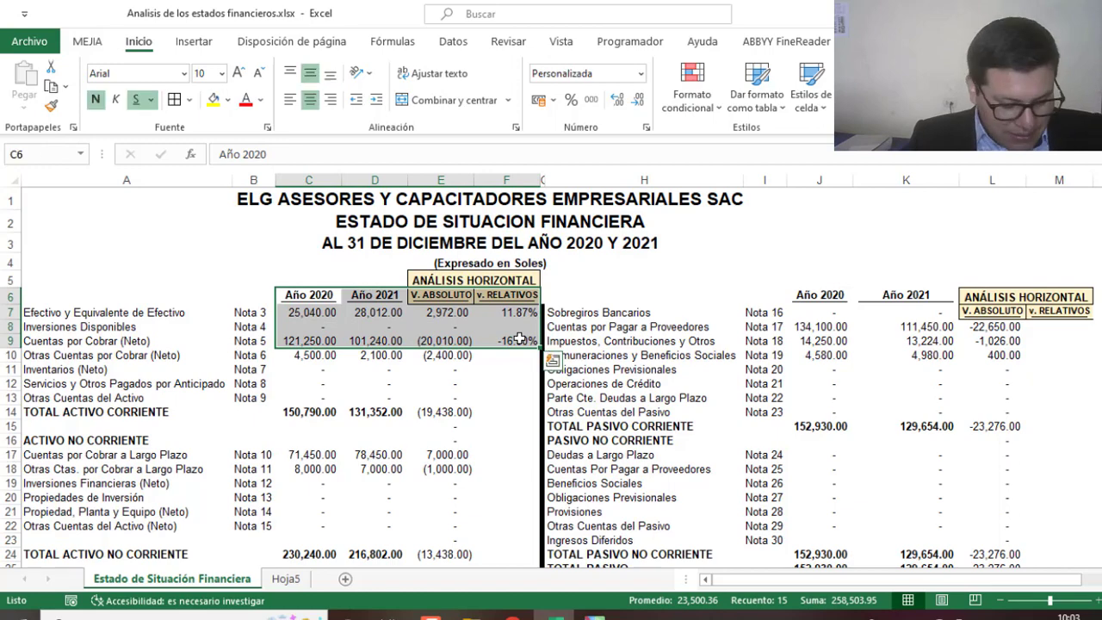
# Paste the Cuentas por Cobrar block into Hoja5 at A9 and delete rows 10–11
pyautogui.hotkey('ctrl', 'c')
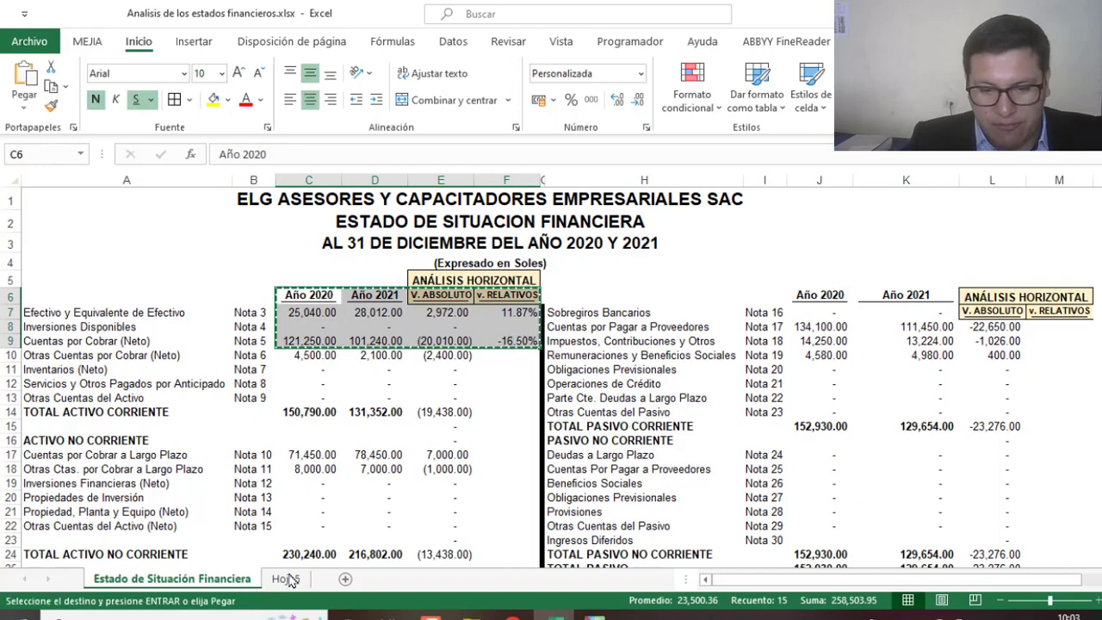
pyautogui.click(291, 583)
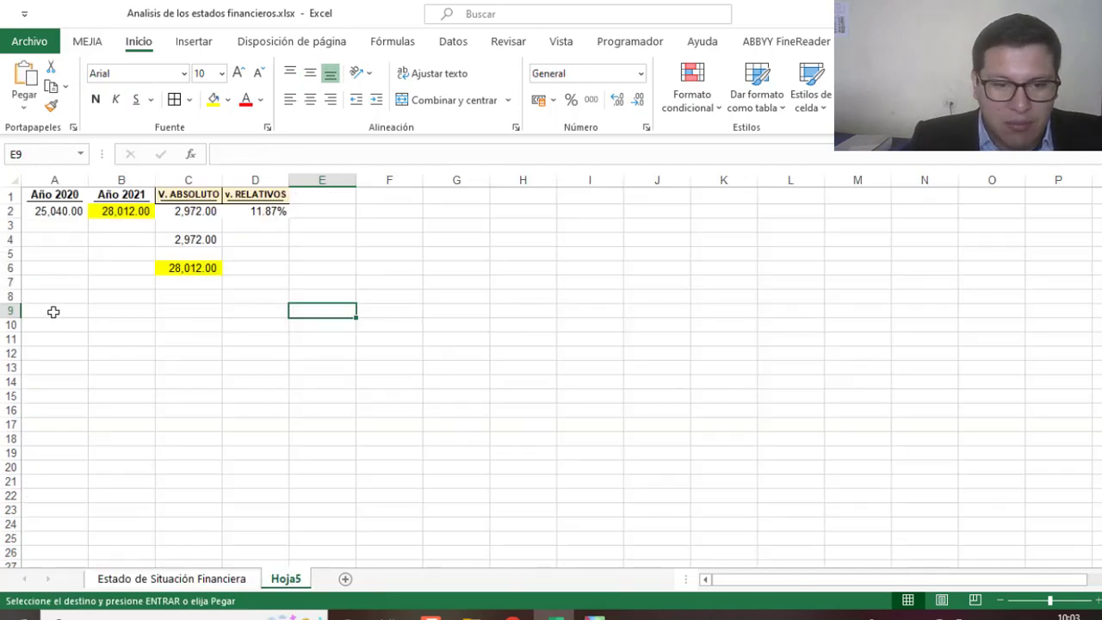
pyautogui.click(52, 311)
pyautogui.hotkey('ctrl', 'v')
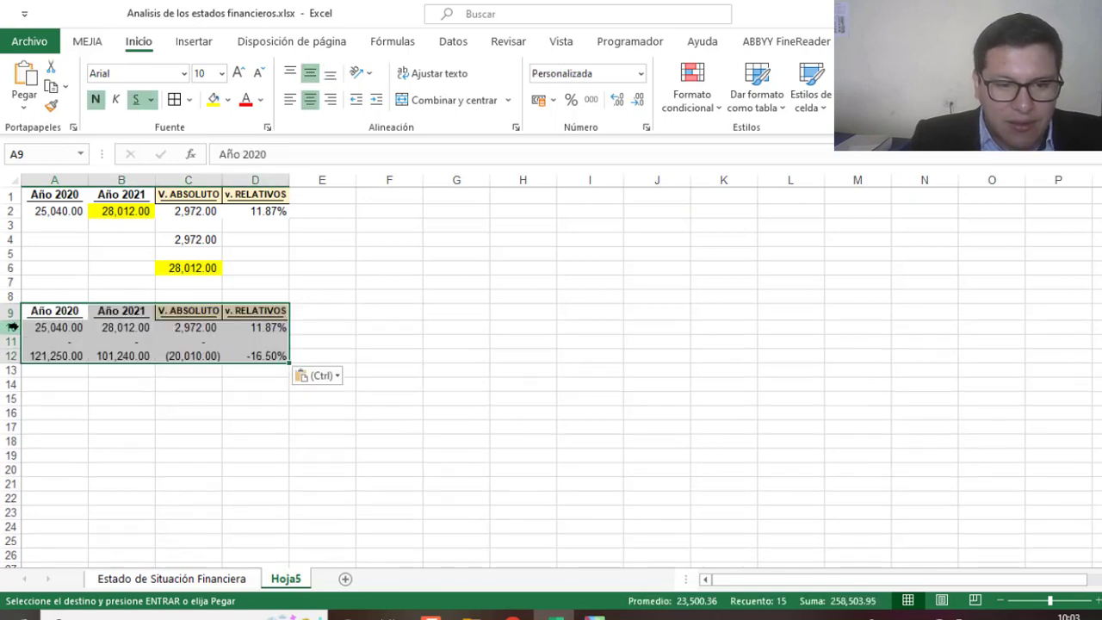
pyautogui.moveTo(17, 327); pyautogui.dragTo(23, 342)
pyautogui.hotkey('ctrl', '-')
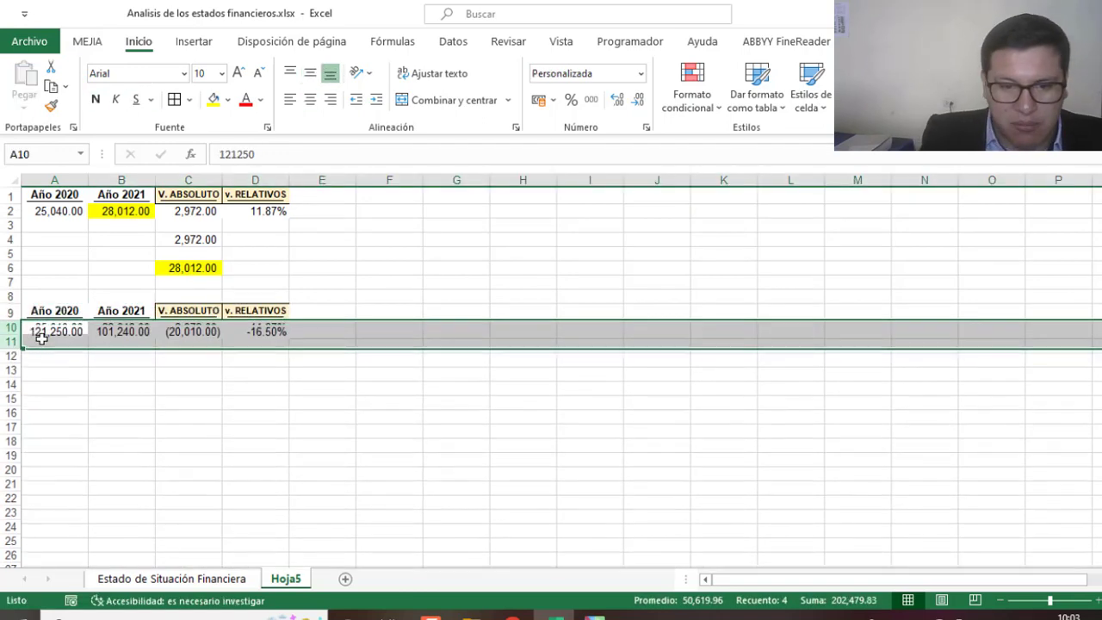
pyautogui.click(130, 353)
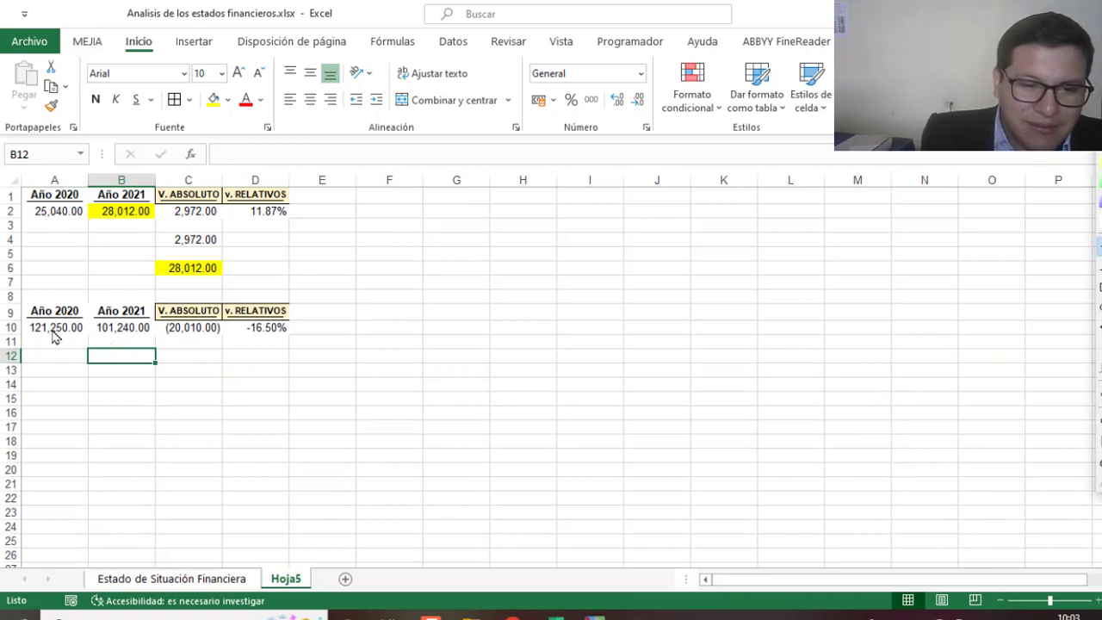
# Annotate the 121,250.00 to 101,240.00 change and its -16.50% result, then clear the ink
pyautogui.moveTo(50, 339)
pyautogui.mouseDown()
pyautogui.moveTo(60, 353)
pyautogui.moveTo(119, 338)
pyautogui.mouseUp()
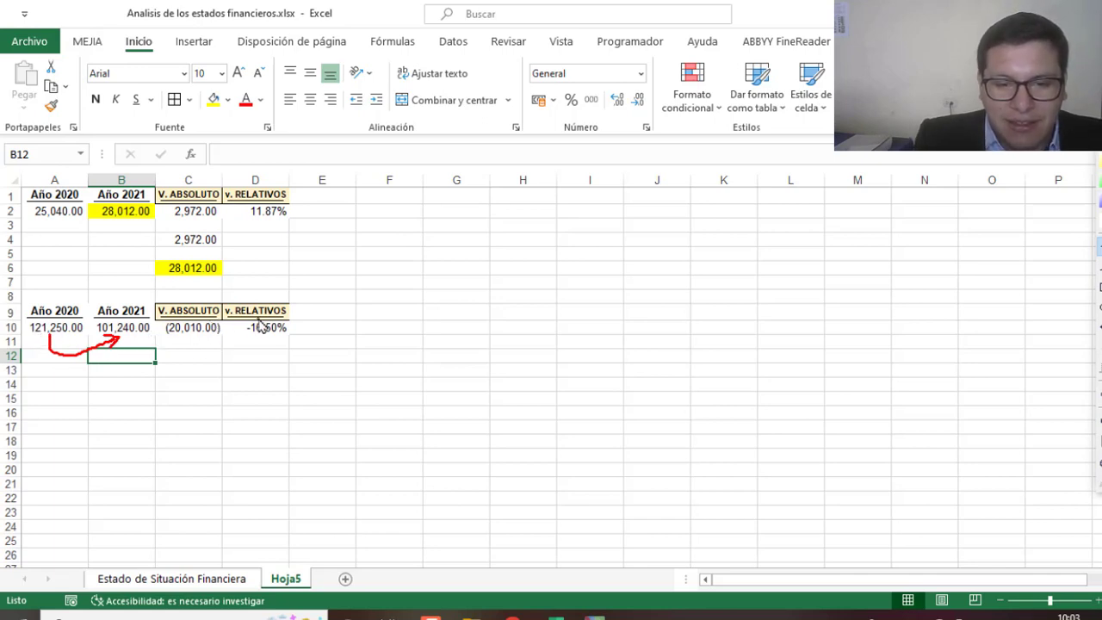
pyautogui.moveTo(259, 317); pyautogui.dragTo(259, 316)
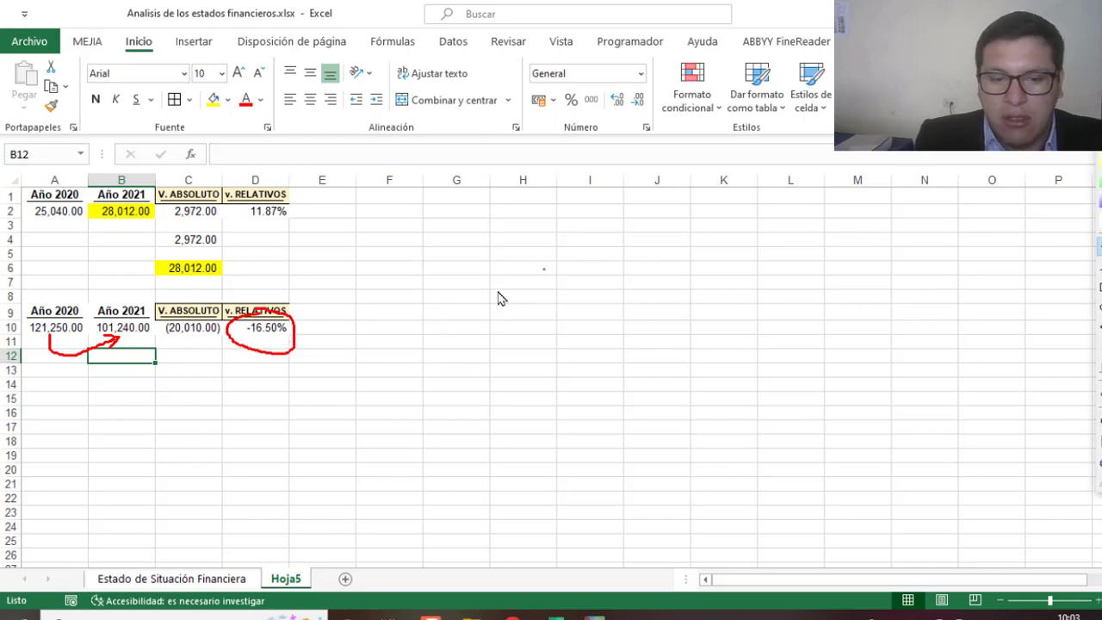
pyautogui.press('Escape')
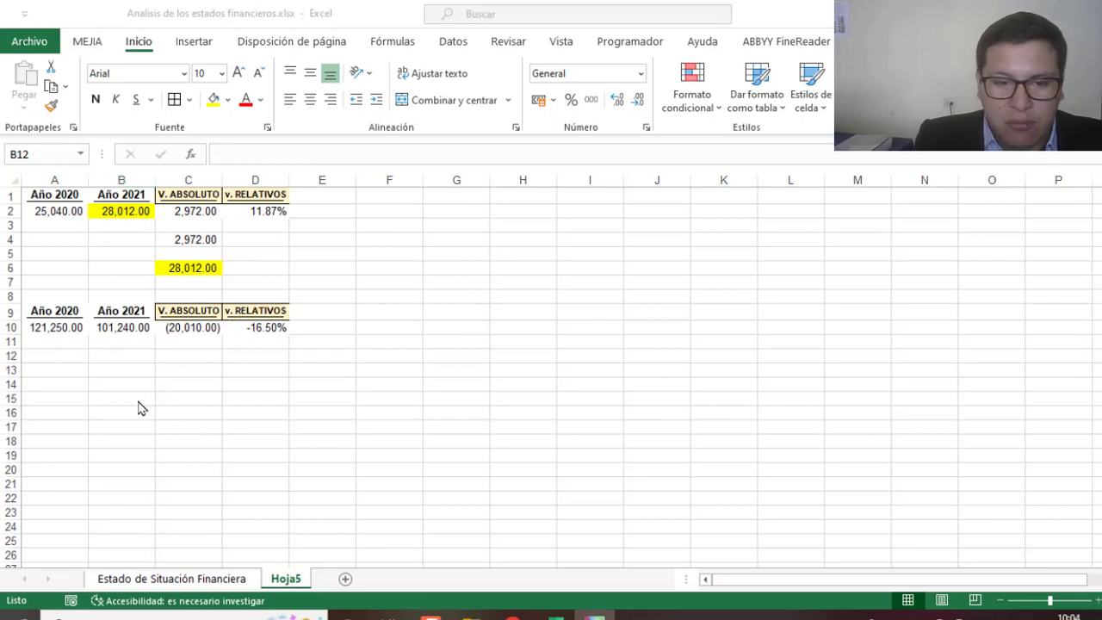
# Enter =+A10*D10 in B12 to get the -16.50% change on 121,250.00, with thousands separators
pyautogui.click(113, 358)
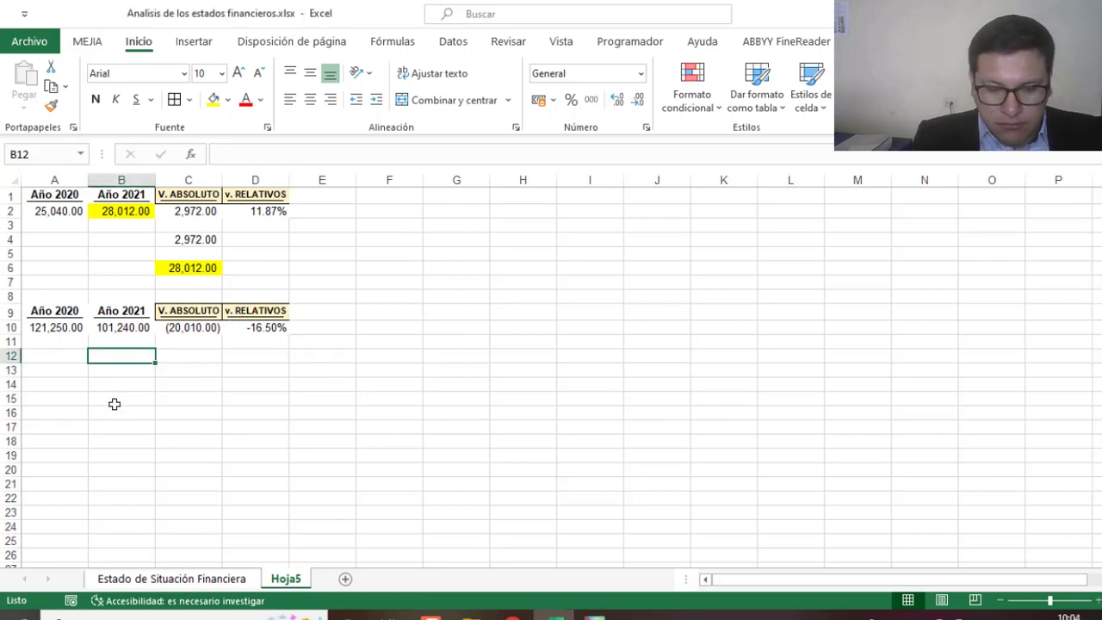
pyautogui.write('+')
pyautogui.click(55, 331)
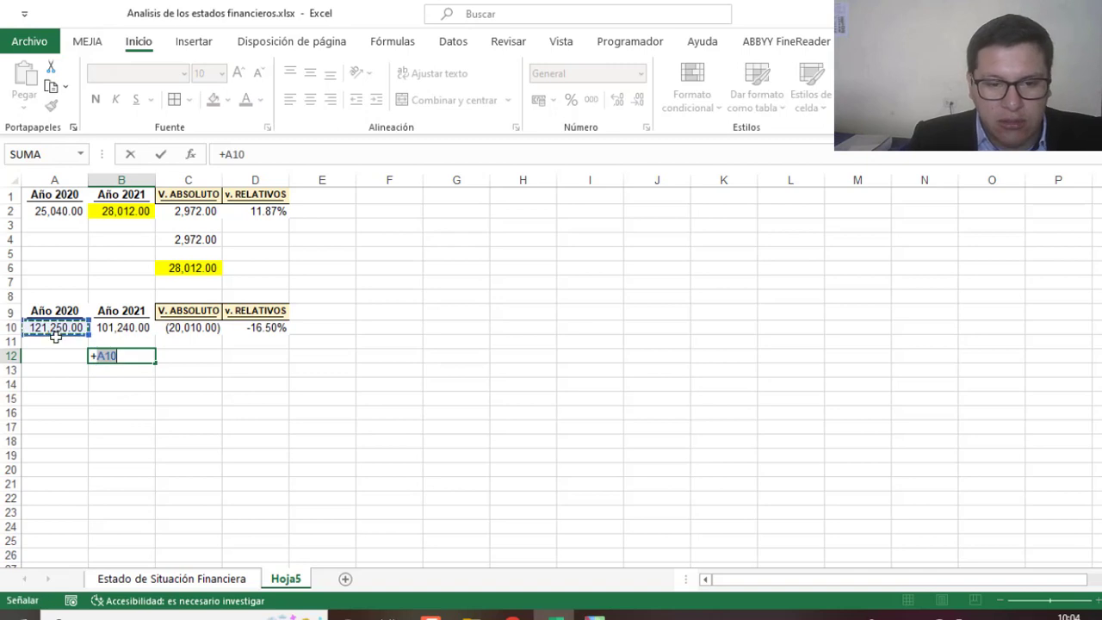
pyautogui.write('*')
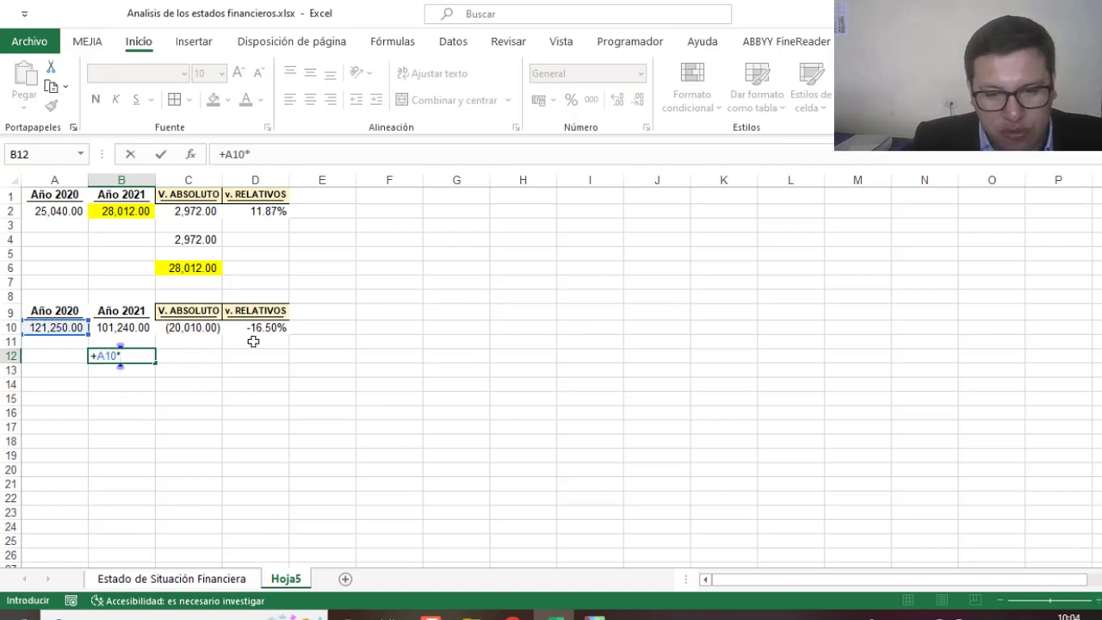
pyautogui.click(273, 328)
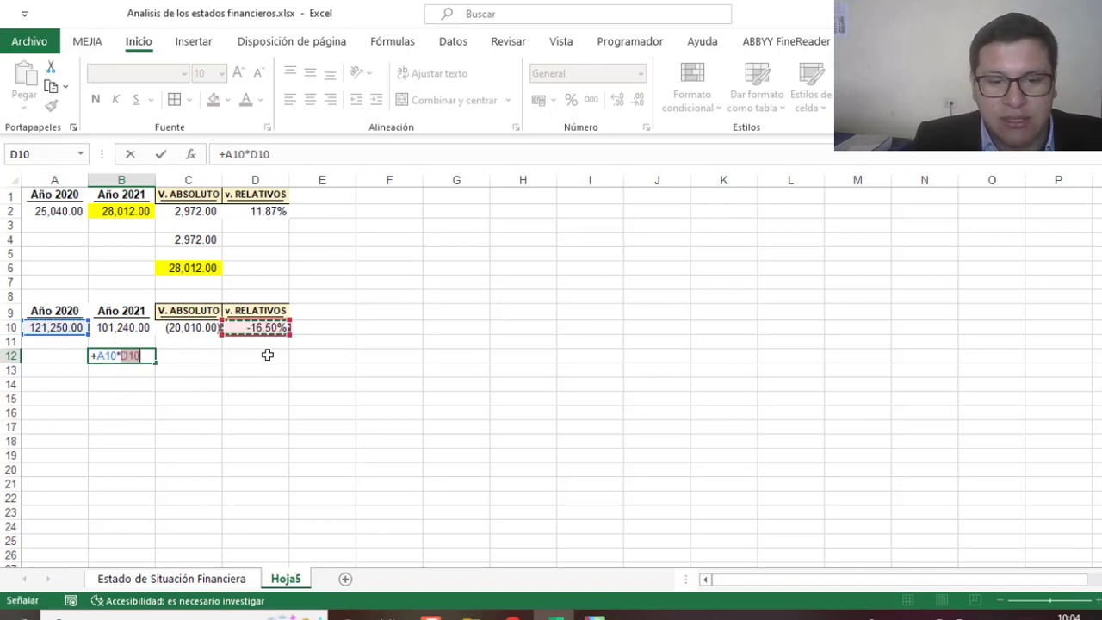
pyautogui.press('Return')
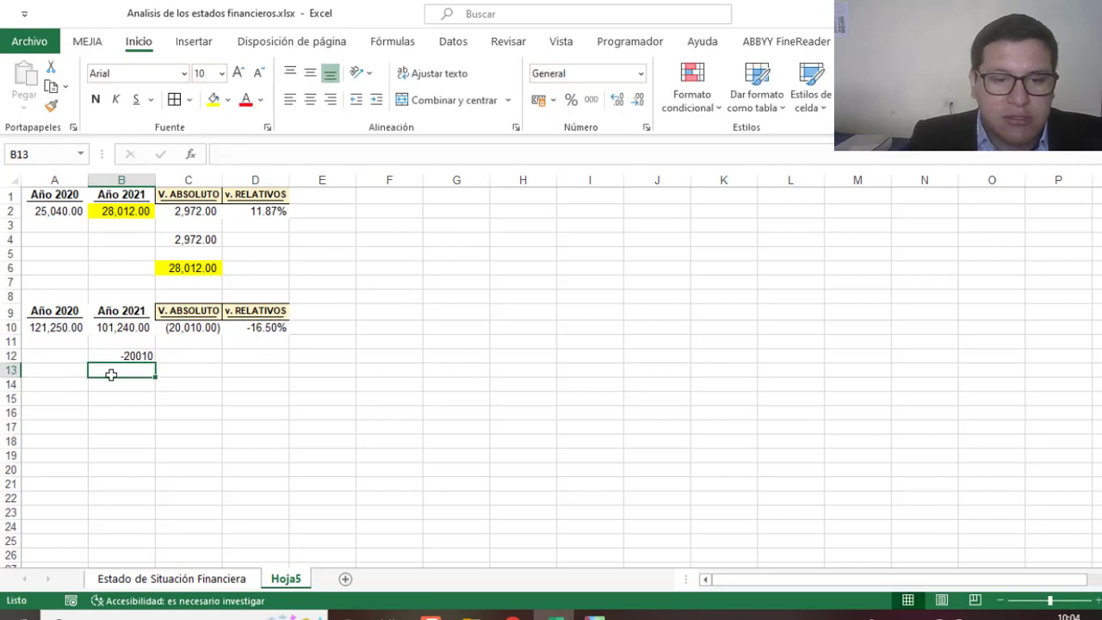
pyautogui.press('Up')
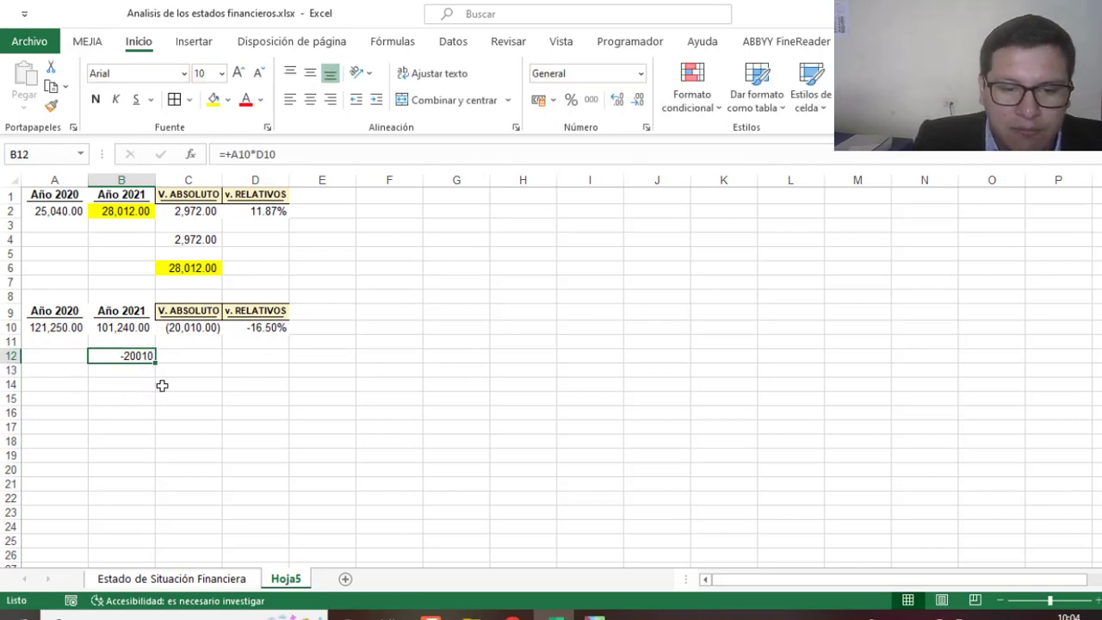
pyautogui.click(591, 100)
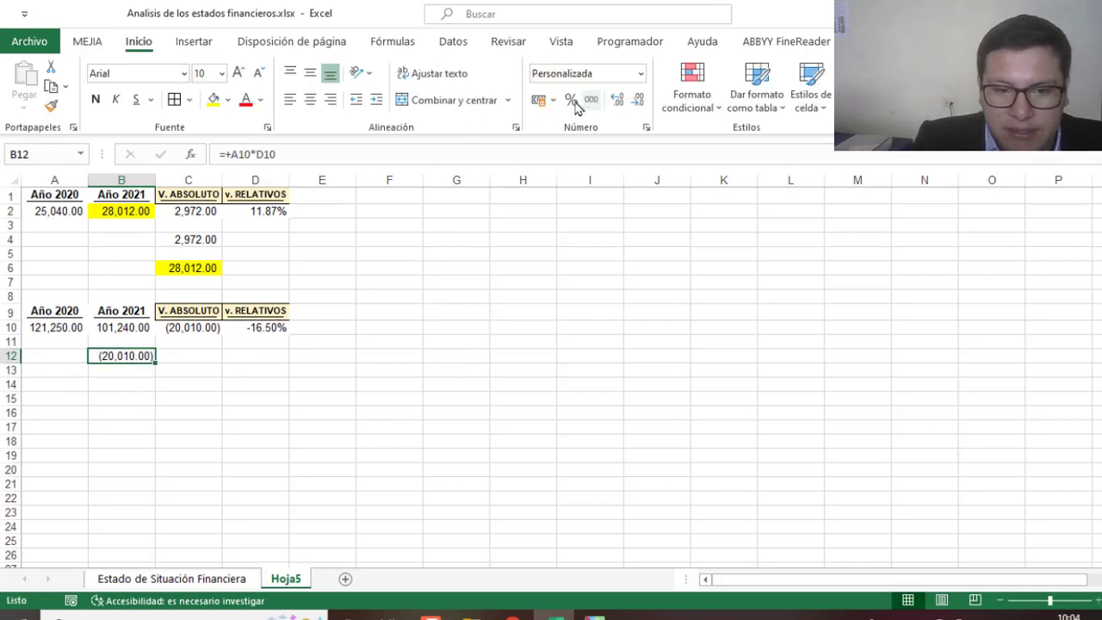
# Enter =+A10+B12 in B14 to rebuild the 2021 value of 101,240.00
pyautogui.click(116, 372)
pyautogui.click(124, 383)
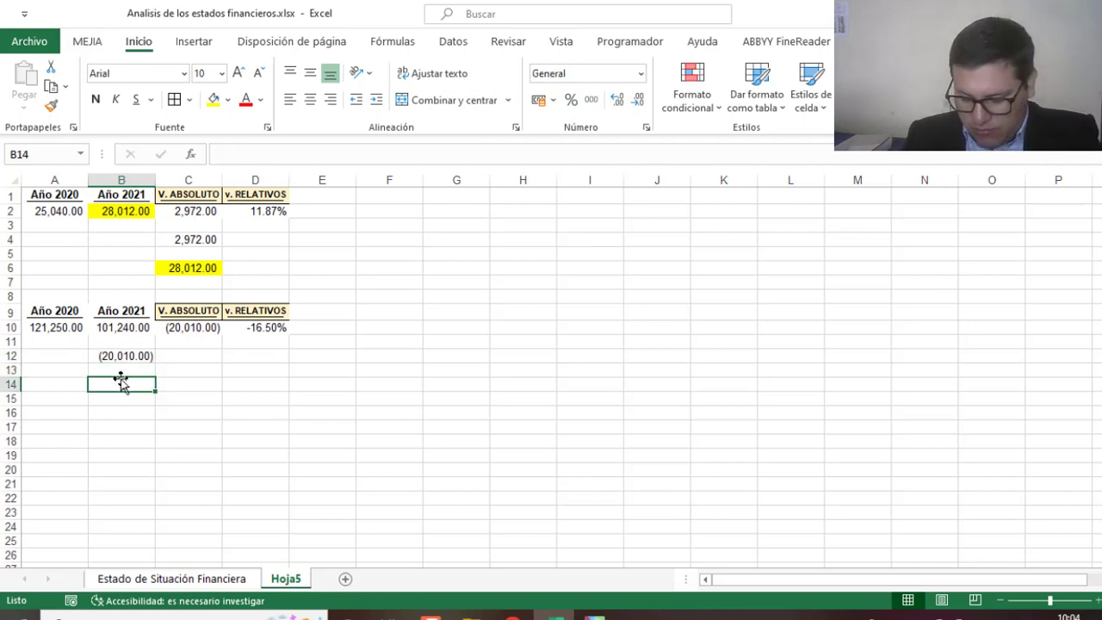
pyautogui.write('+')
pyautogui.click(61, 329)
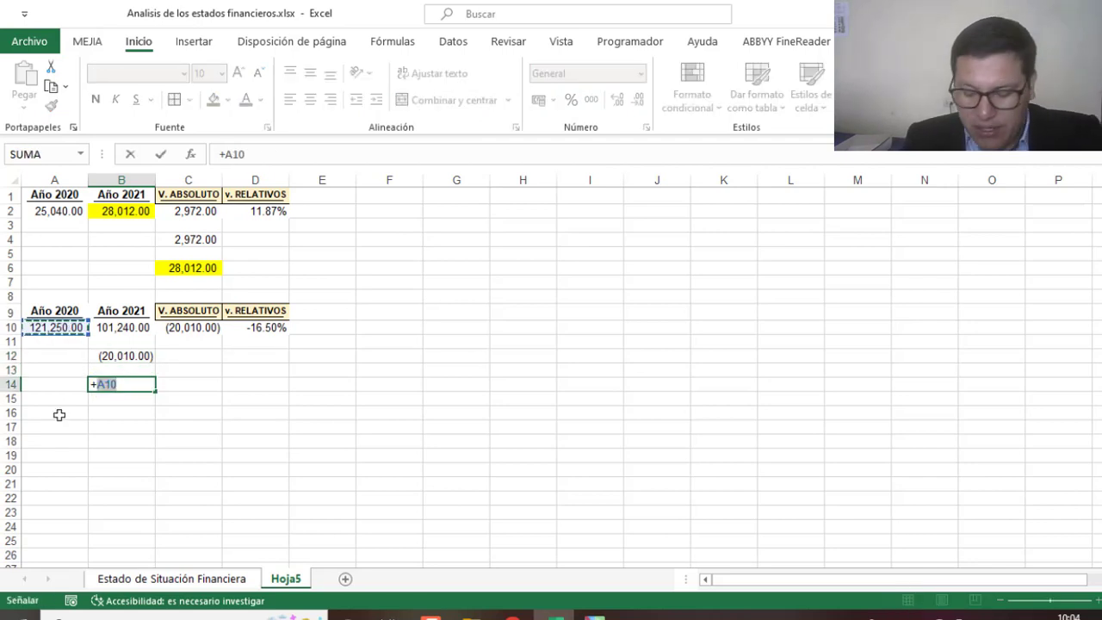
pyautogui.write('+')
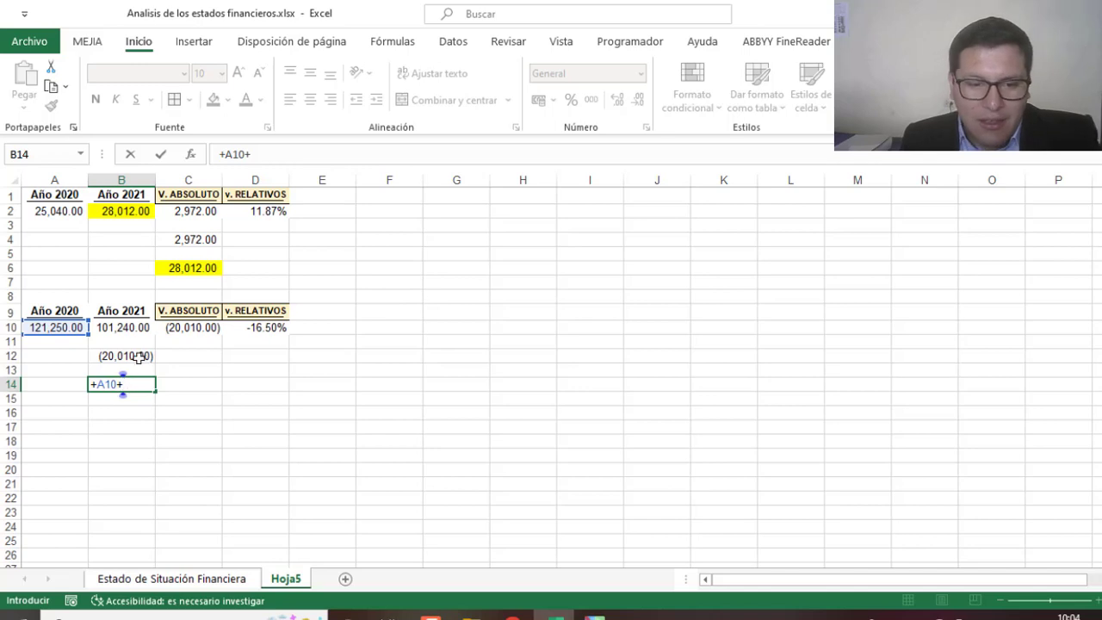
pyautogui.click(138, 355)
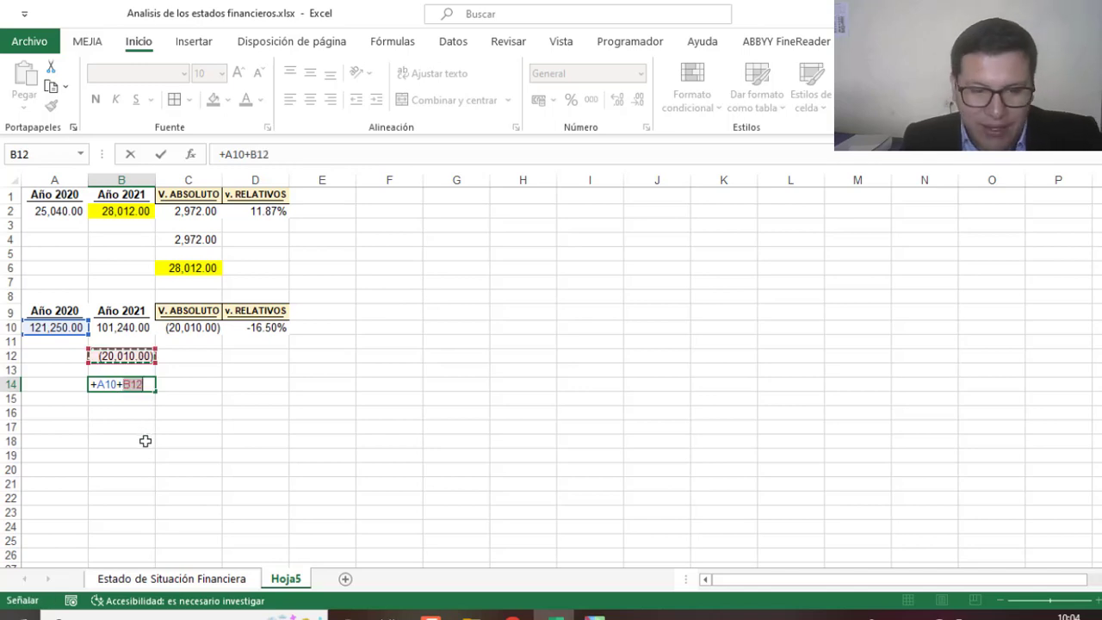
pyautogui.press('Return')
# Shade B10 and B14 light blue, annotate the check, and return to Estado de Situación Financiera
pyautogui.click(131, 384)
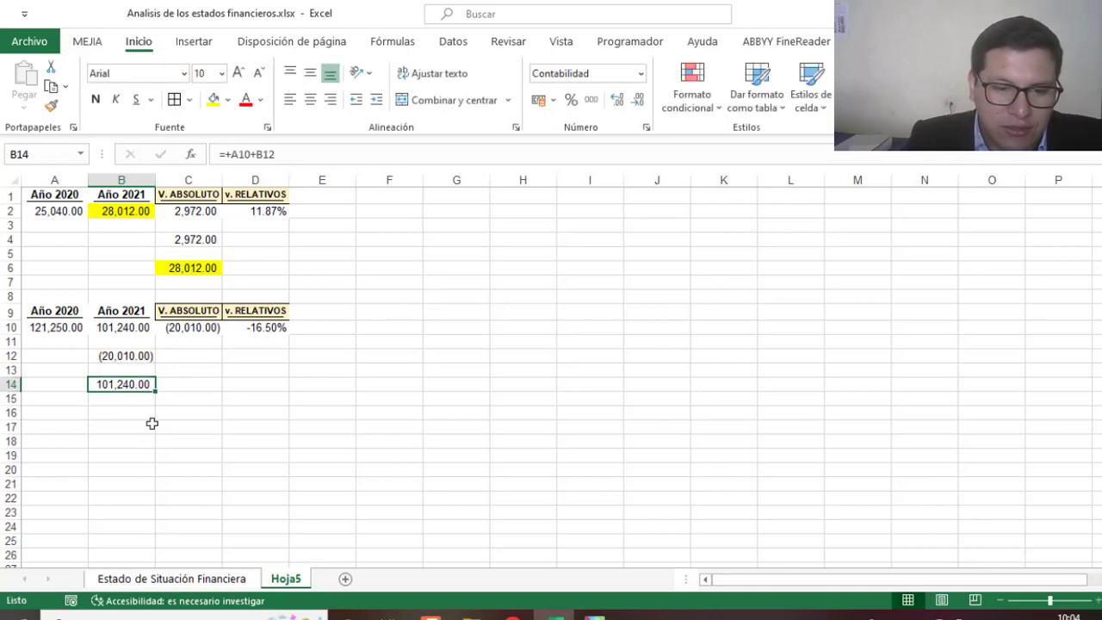
pyautogui.keyDown('ctrl'); pyautogui.click(124, 328); pyautogui.keyUp('ctrl')
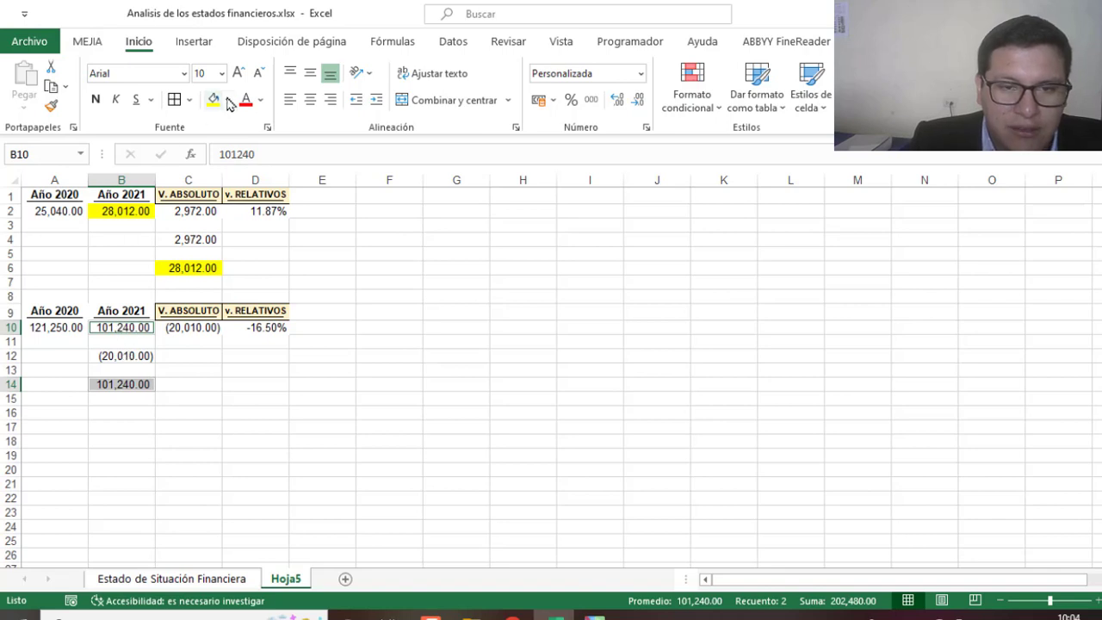
pyautogui.click(227, 99)
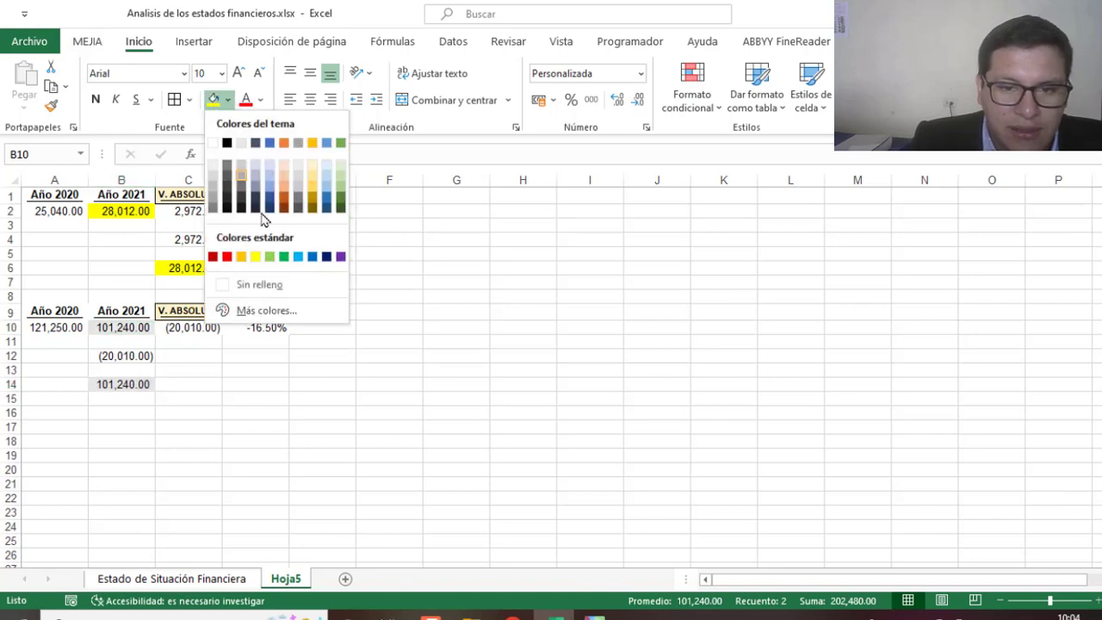
pyautogui.click(298, 257)
pyautogui.click(302, 427)
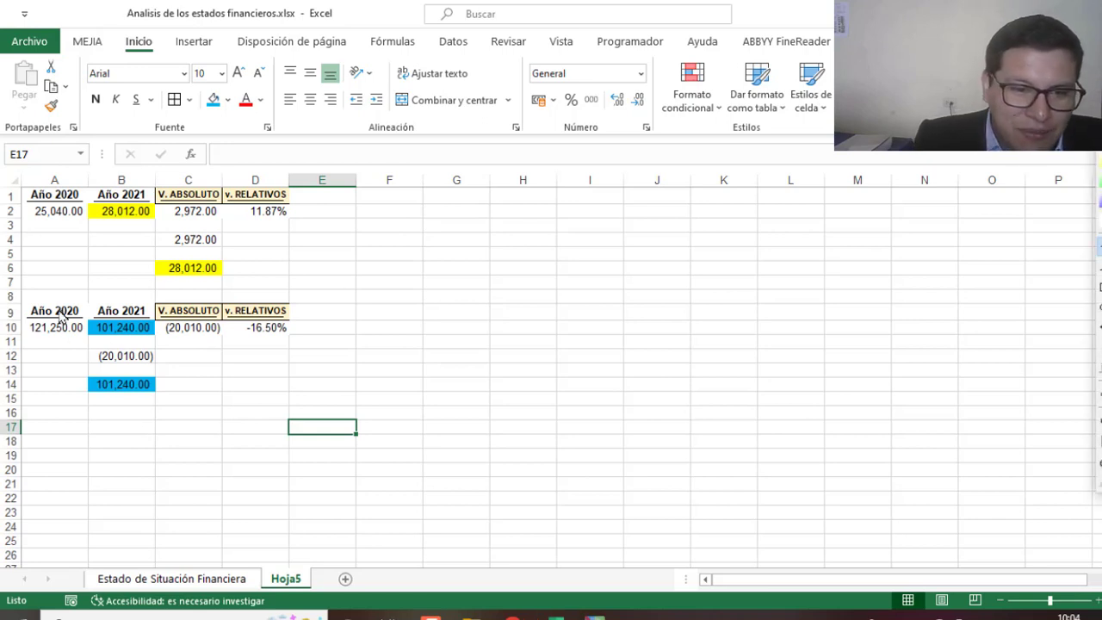
pyautogui.moveTo(47, 301); pyautogui.dragTo(118, 301)
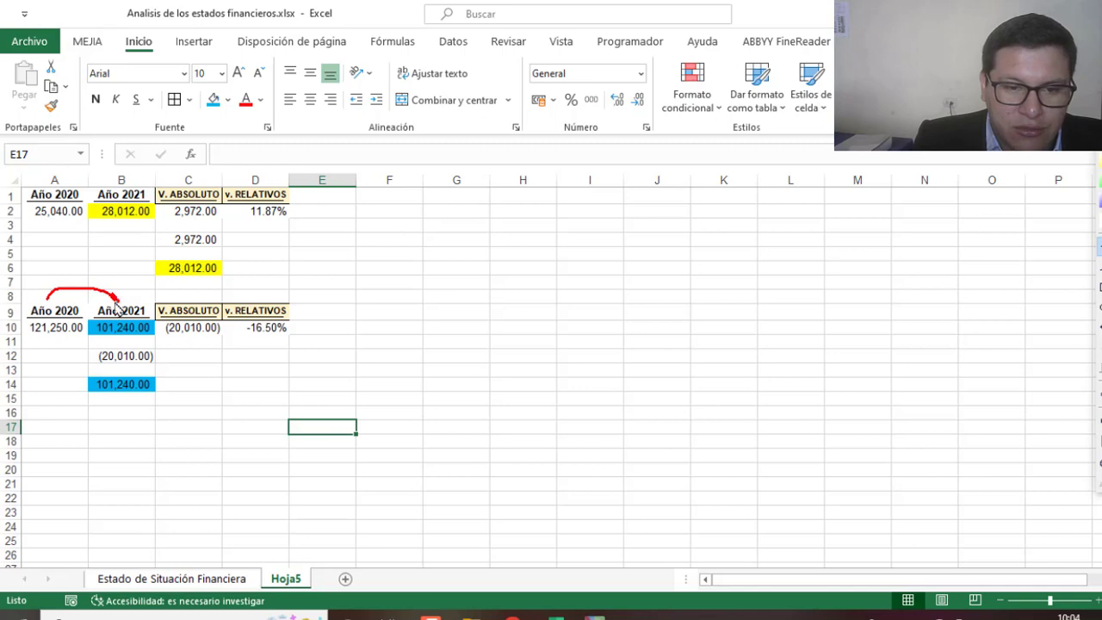
pyautogui.moveTo(260, 315); pyautogui.dragTo(121, 417)
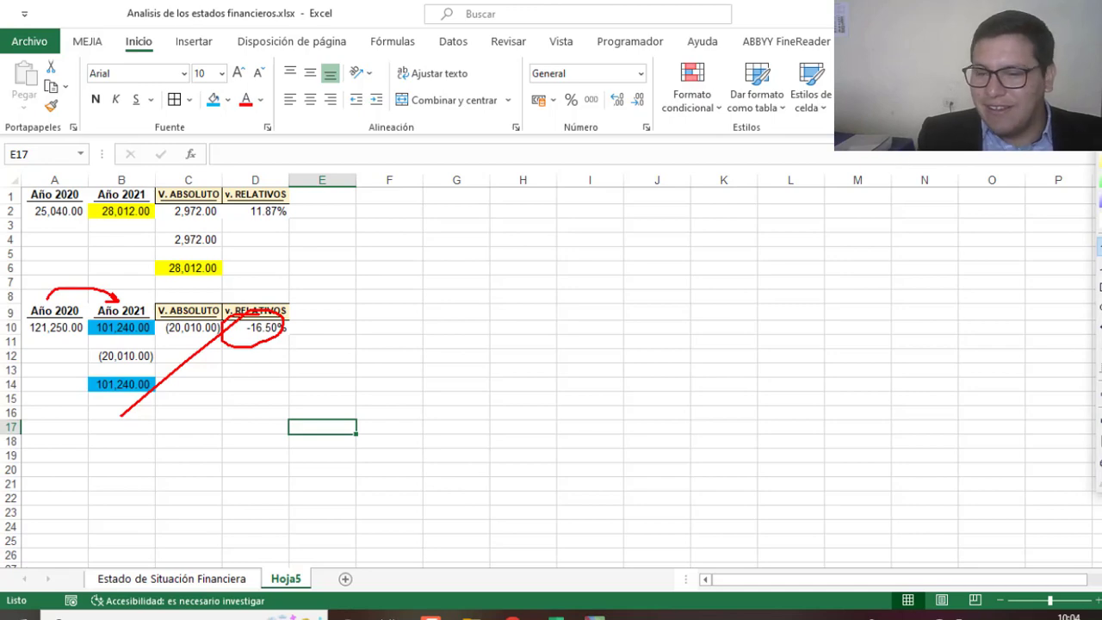
pyautogui.click(209, 579)
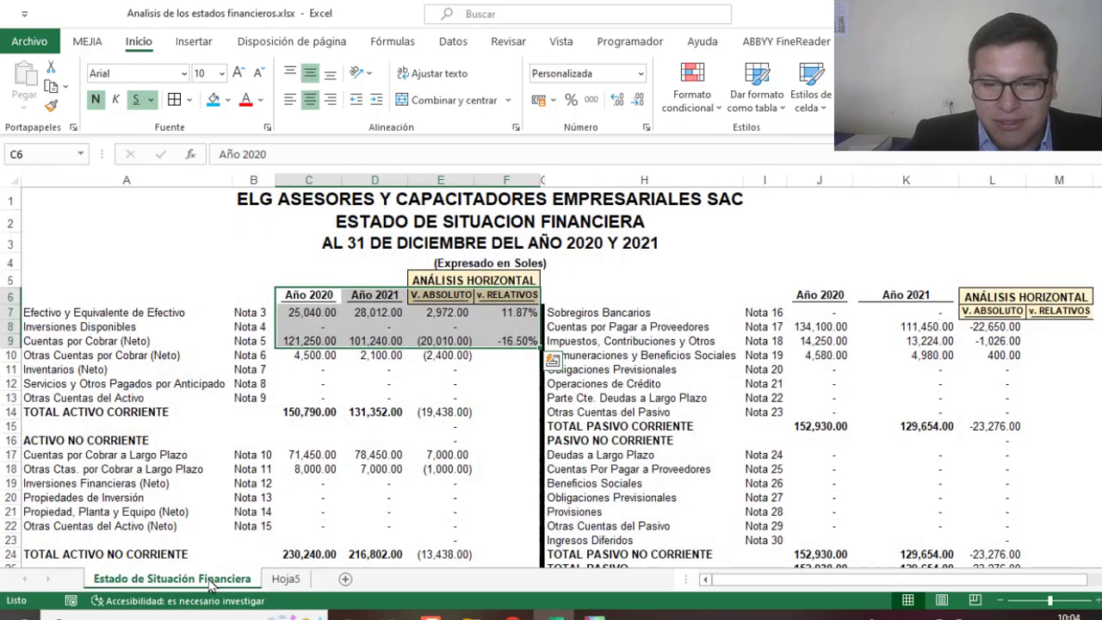
# Copy the F9 relative-change formula down column F
pyautogui.click(521, 342)
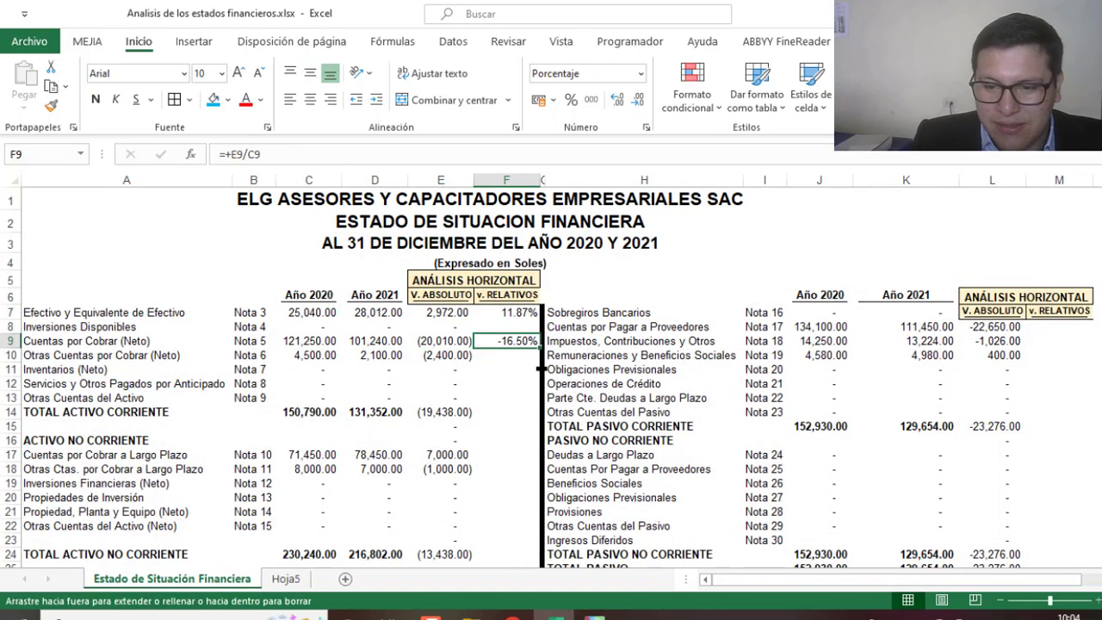
pyautogui.moveTo(542, 369); pyautogui.dragTo(539, 549)
pyautogui.click(506, 223)
pyautogui.scroll(2, 505, 312)
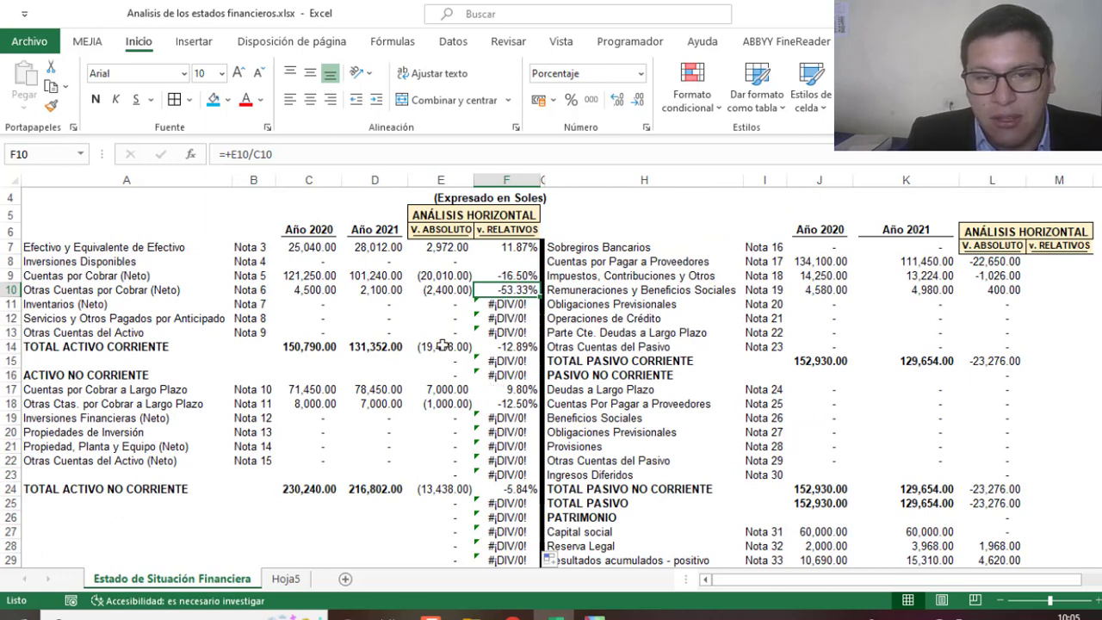
# Wrap F10's formula as =SI.ERROR((+E10/C10),"") so division errors show blank
pyautogui.click(226, 154)
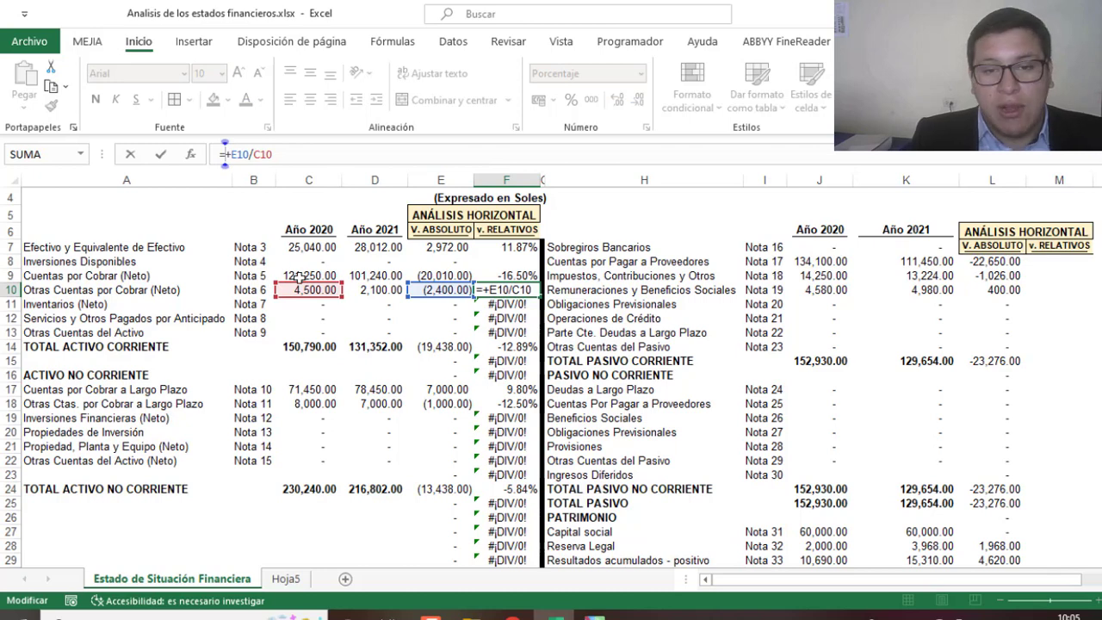
pyautogui.write('S')
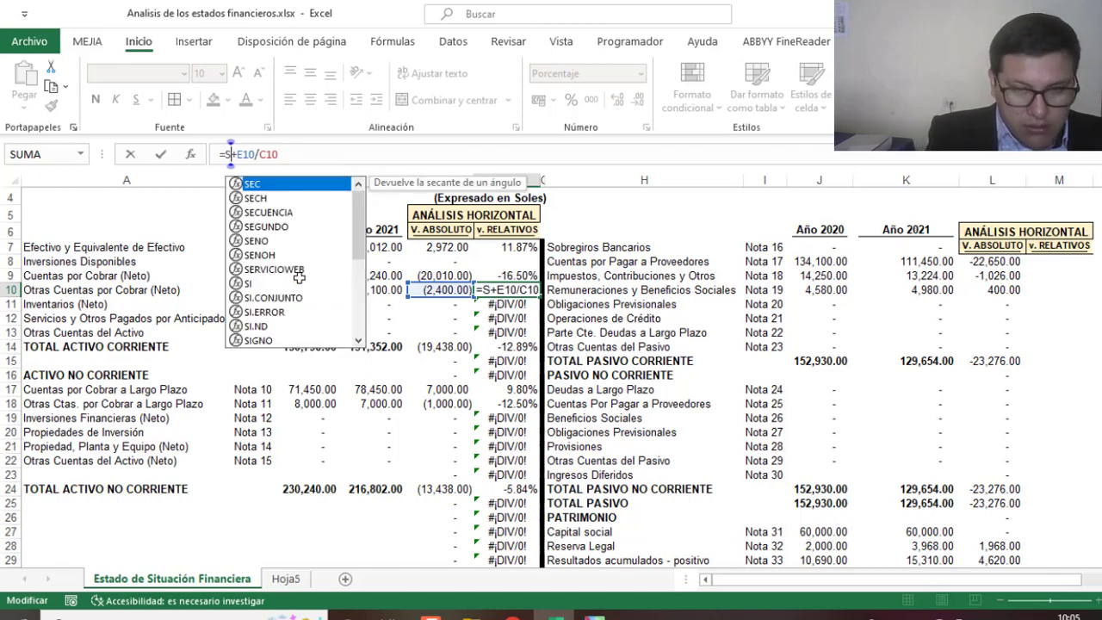
pyautogui.write('I.E')
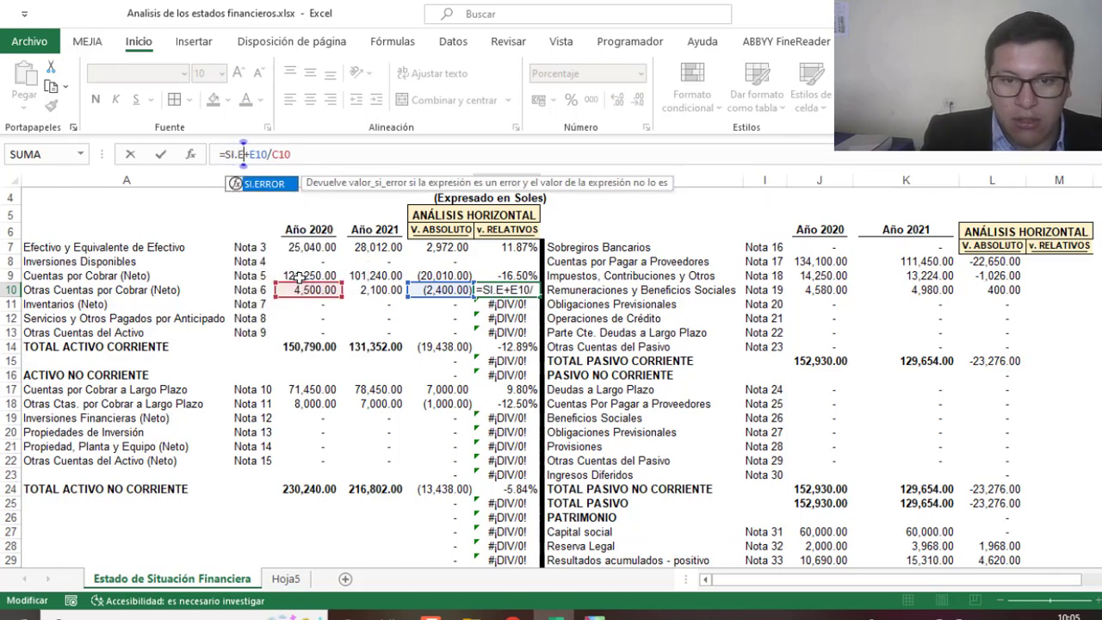
pyautogui.doubleClick(259, 185)
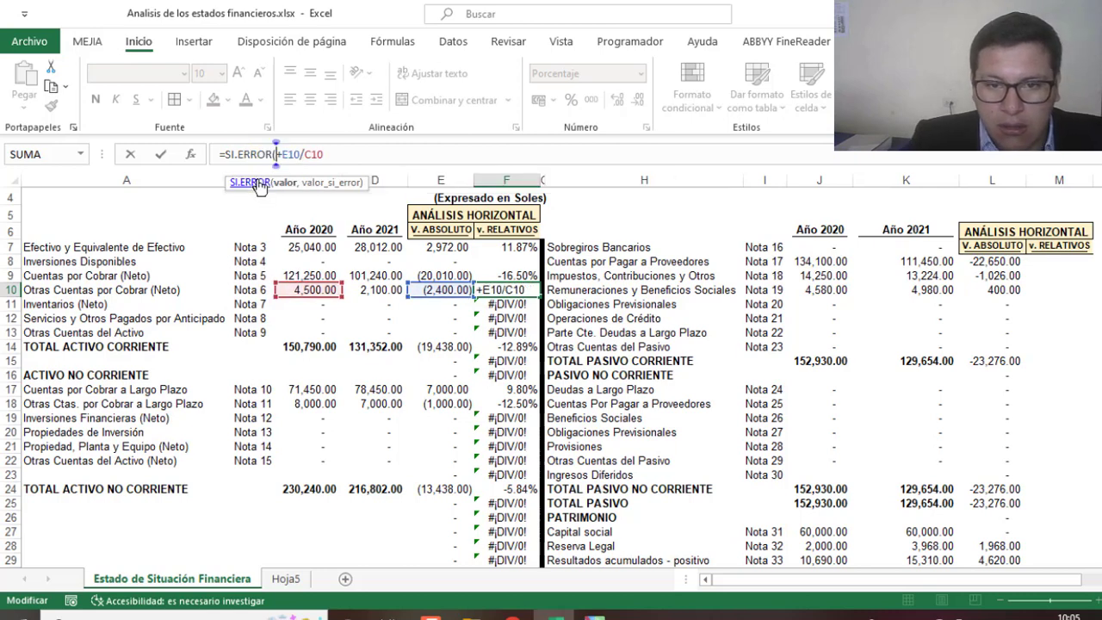
pyautogui.write('(')
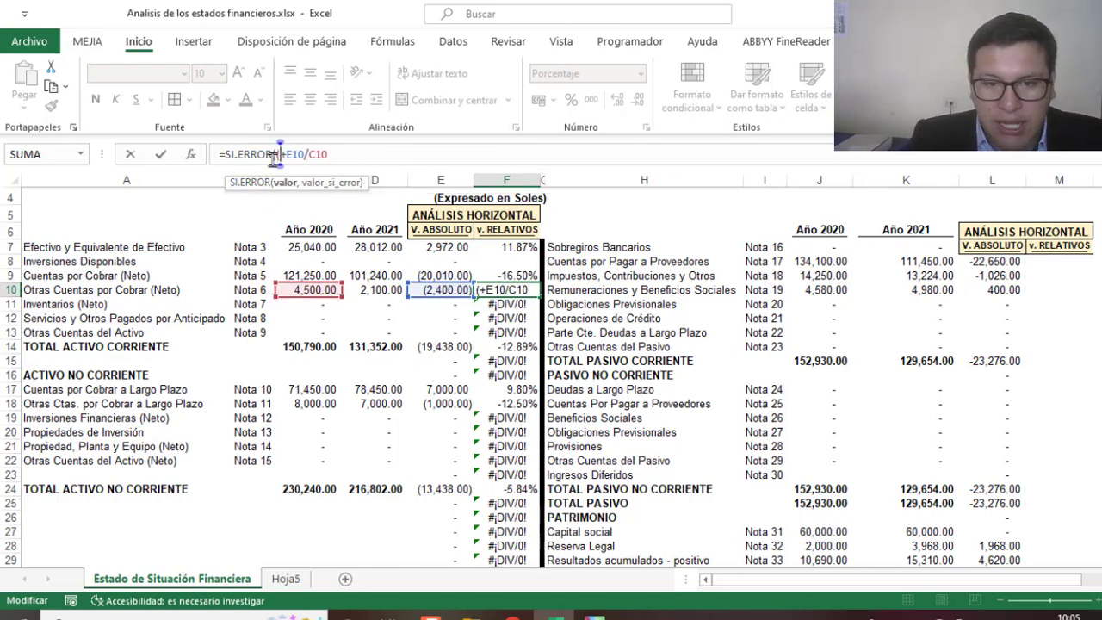
pyautogui.press('End')
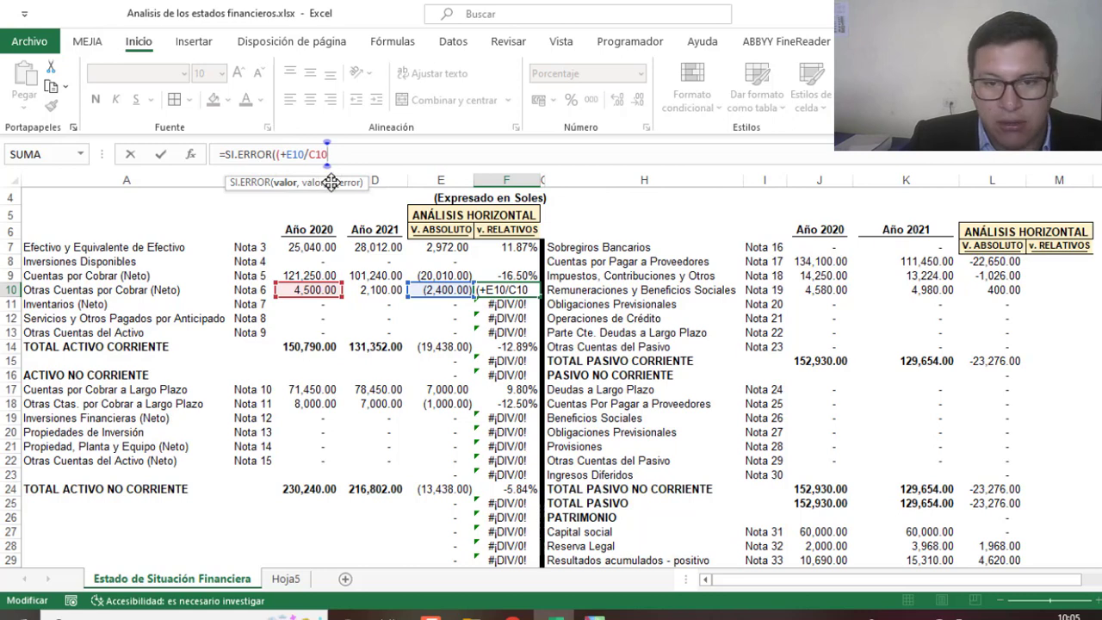
pyautogui.write(')')
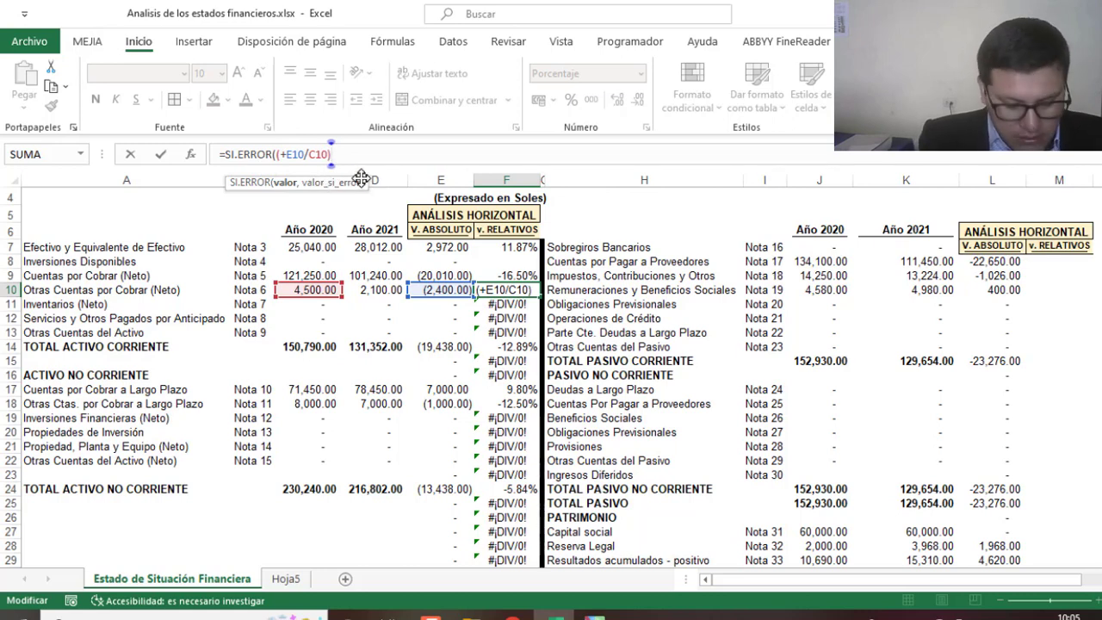
pyautogui.write(',""')
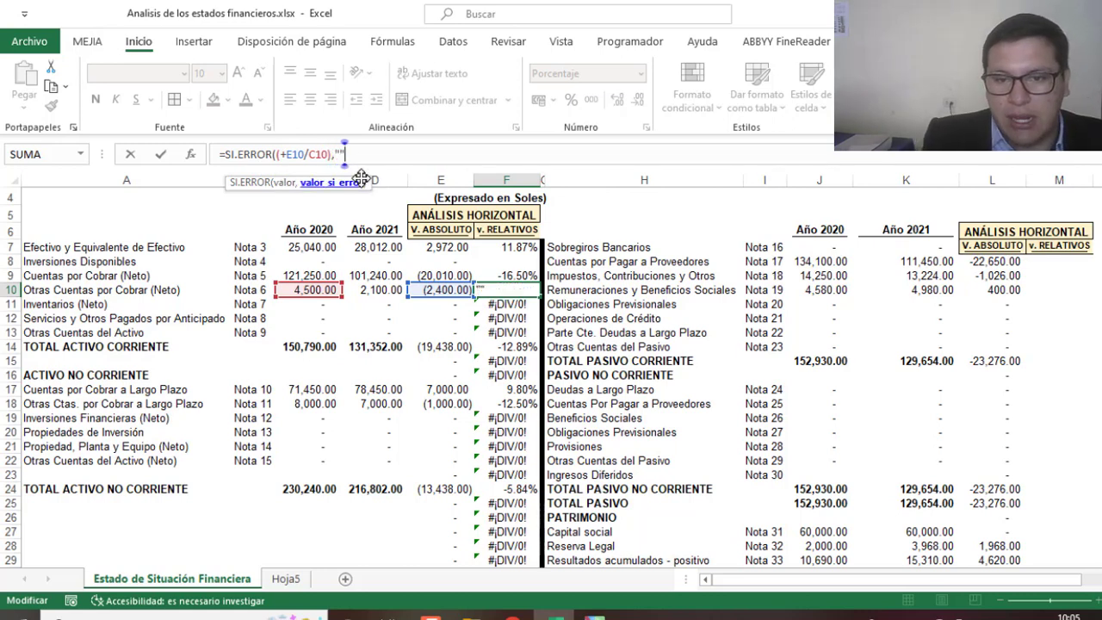
pyautogui.write(')')
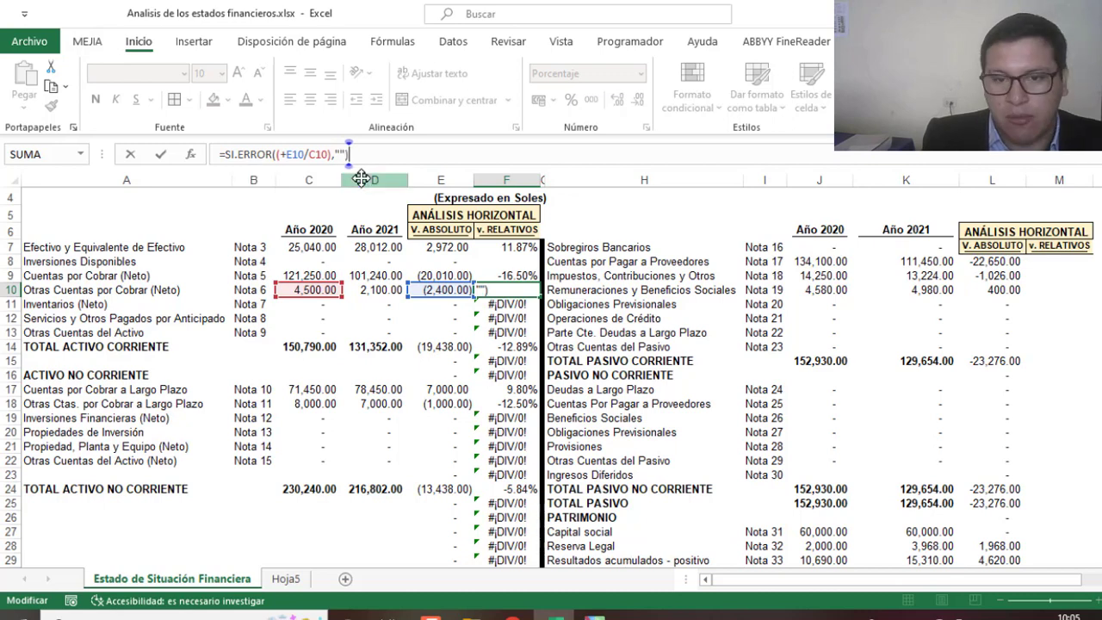
pyautogui.press('Return')
# Fill the SI.ERROR formula from F10 down to F32 and spot-check F20 and F14
pyautogui.click(505, 289)
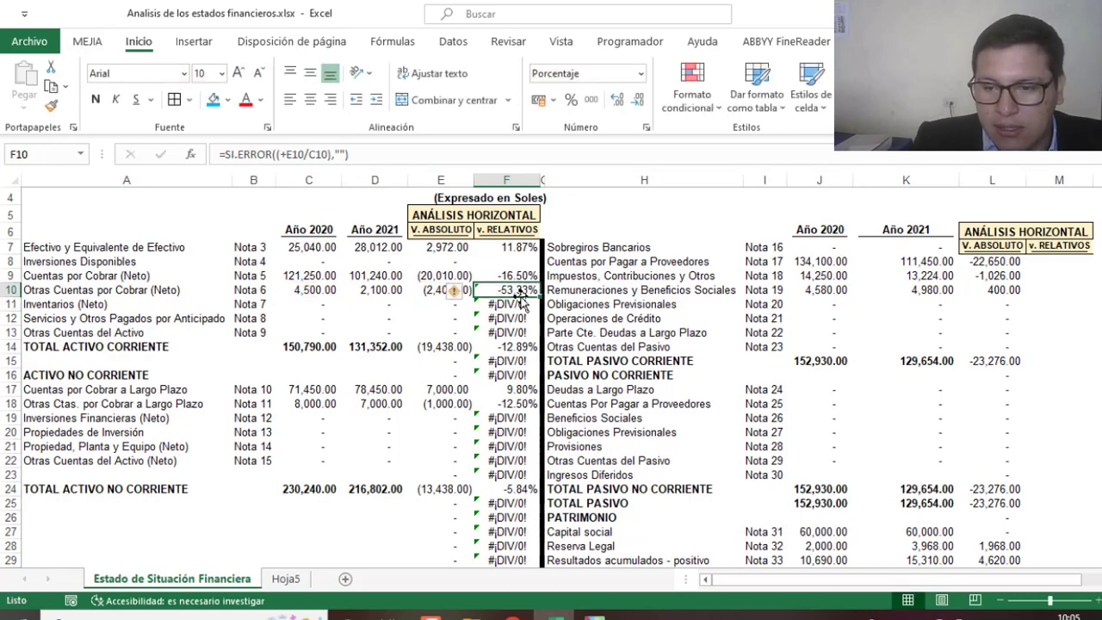
pyautogui.moveTo(540, 297)
pyautogui.mouseDown()
pyautogui.moveTo(531, 585)
pyautogui.moveTo(528, 546)
pyautogui.mouseUp()
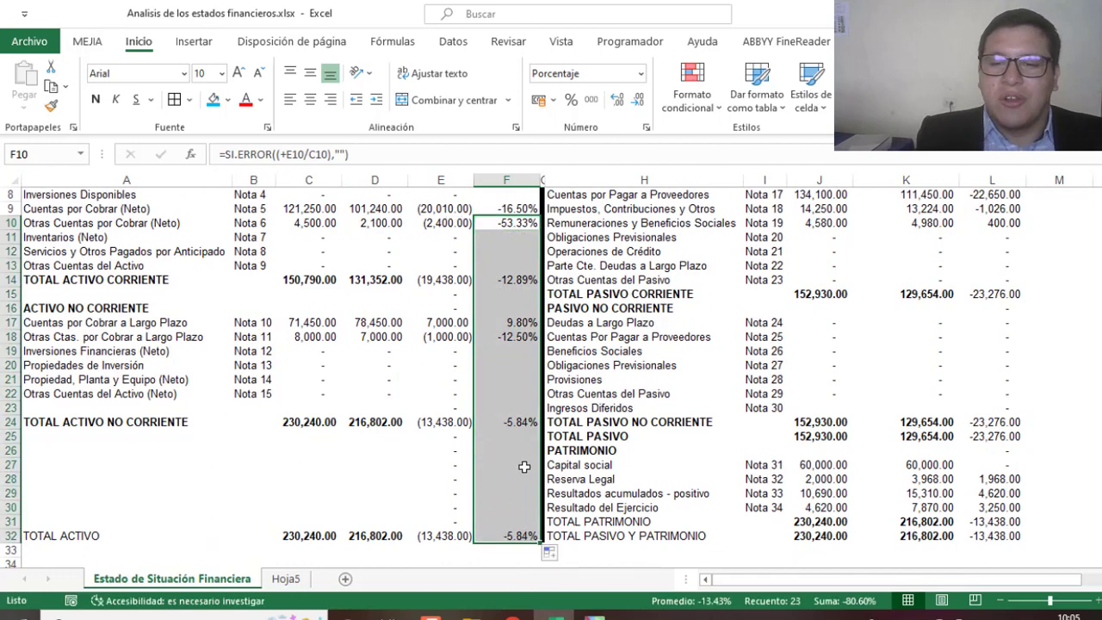
pyautogui.click(512, 363)
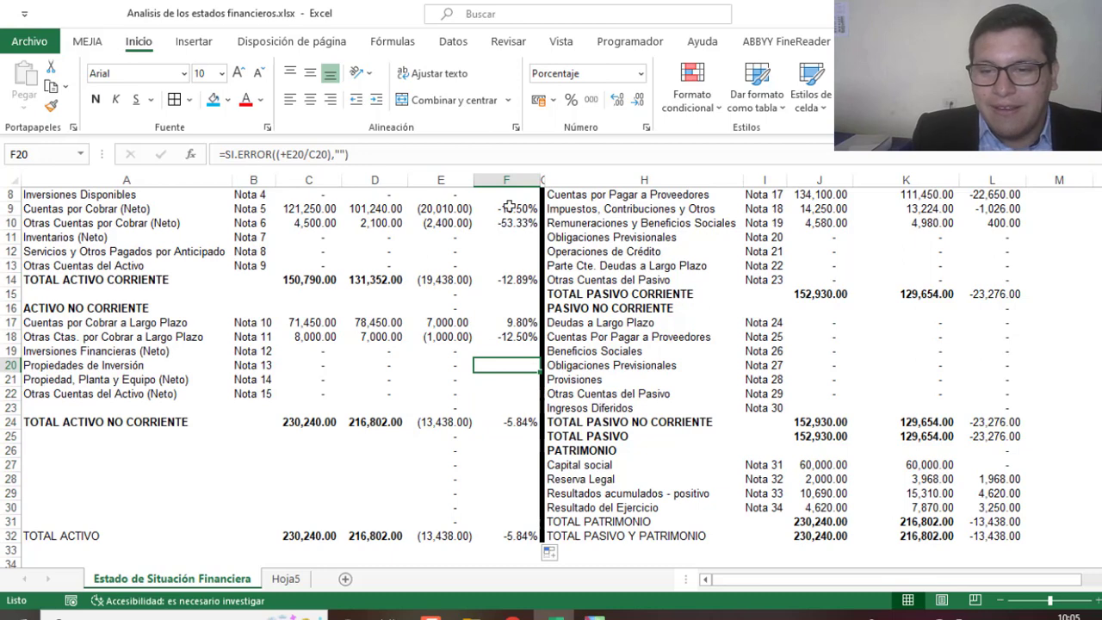
pyautogui.click(512, 280)
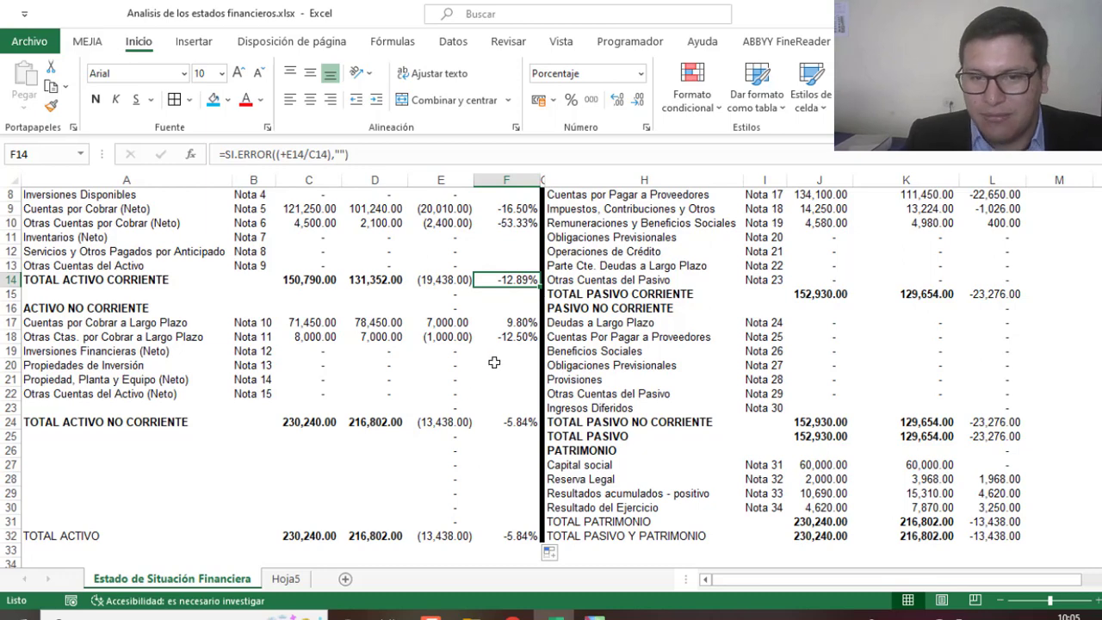
pyautogui.click(518, 225)
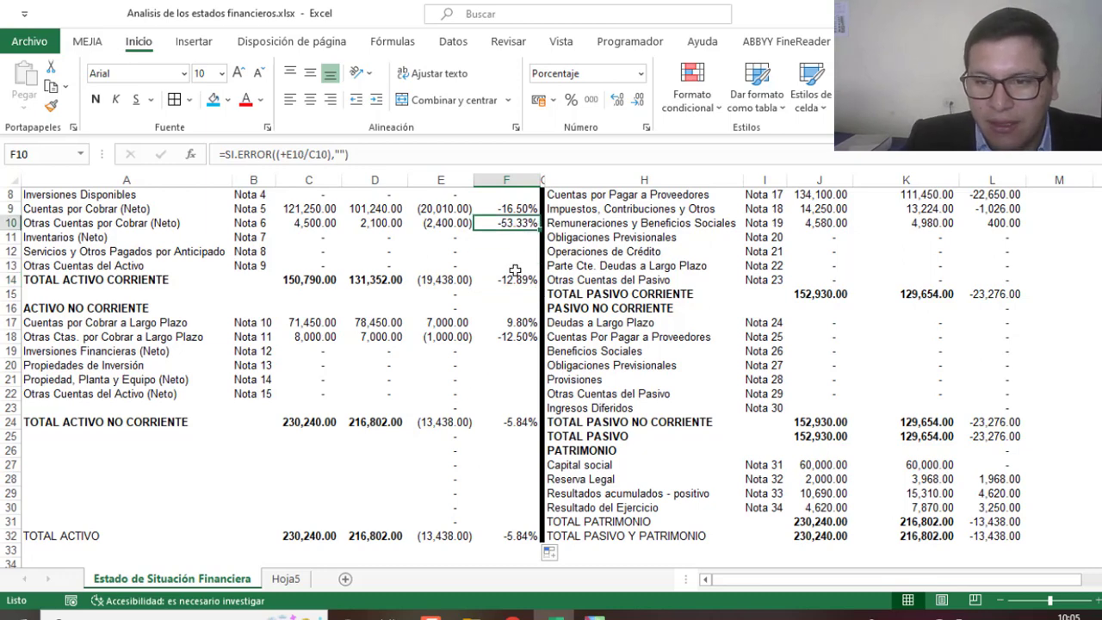
pyautogui.scroll(2, 512, 332)
# Copy F10's formula to M8 as =SI.ERROR((+L8/J8),"") and fill it down column M
pyautogui.hotkey('ctrl', 'c')
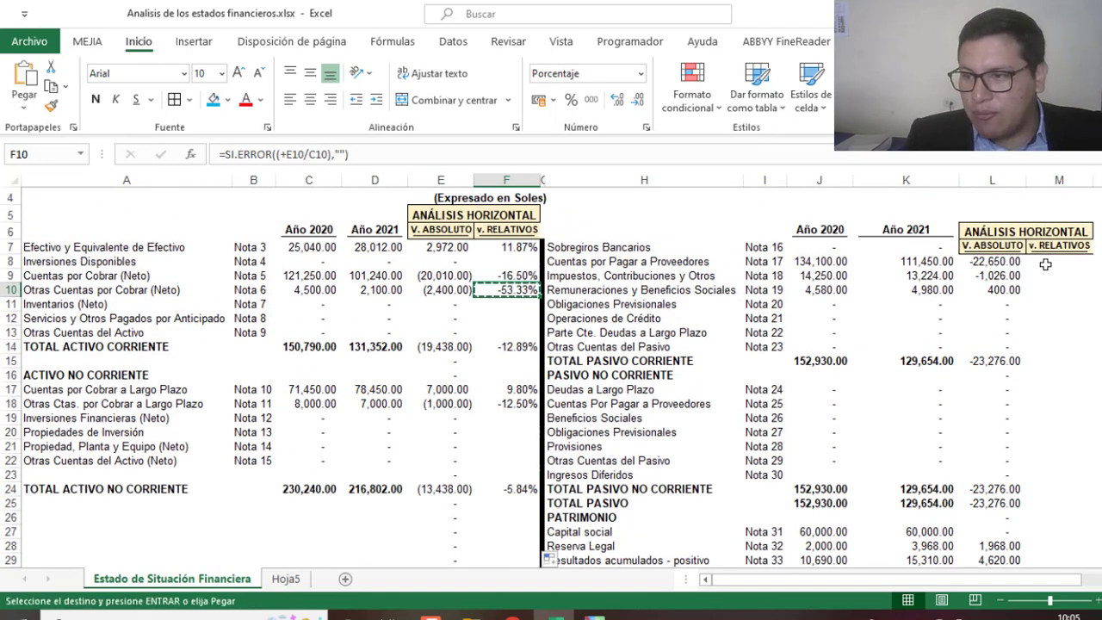
pyautogui.click(1060, 261)
pyautogui.hotkey('ctrl', 'v')
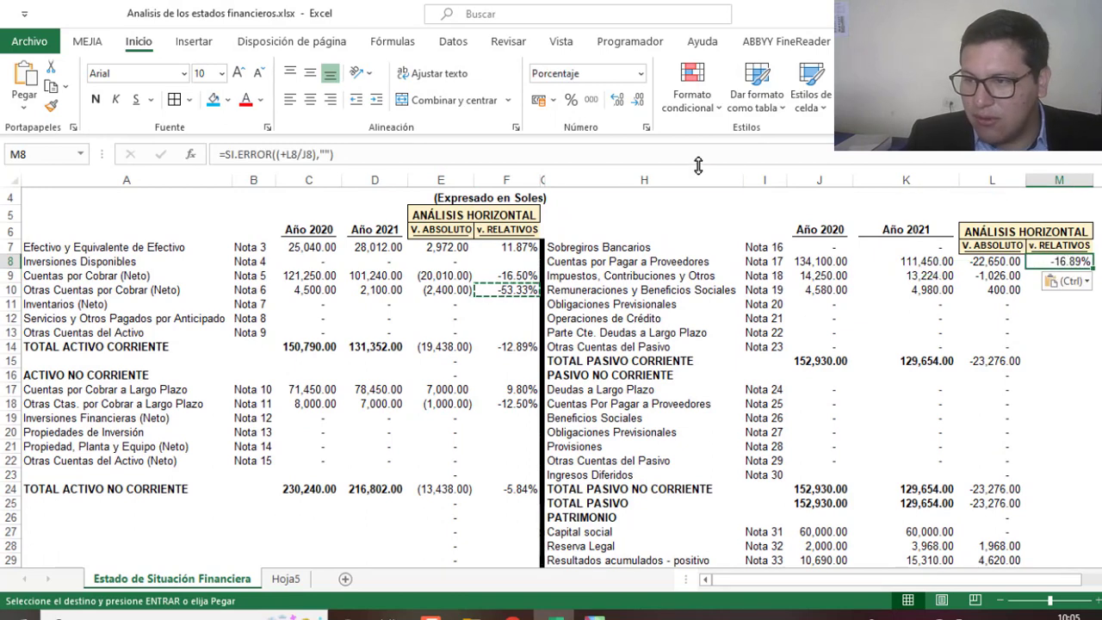
pyautogui.click(695, 161)
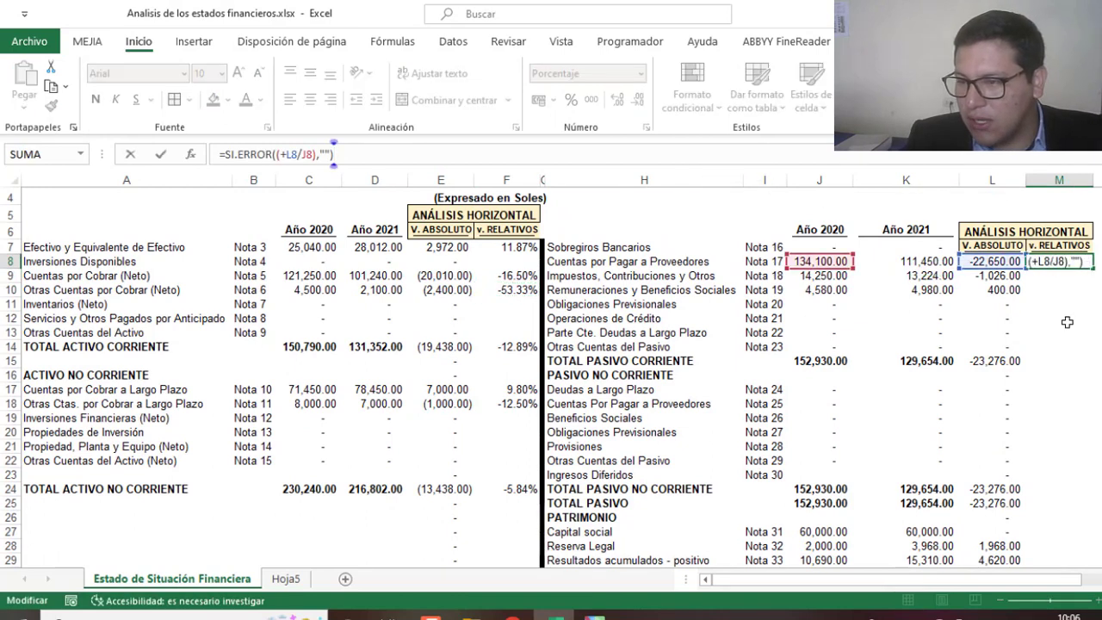
pyautogui.hotkey('ctrl', 'Return')
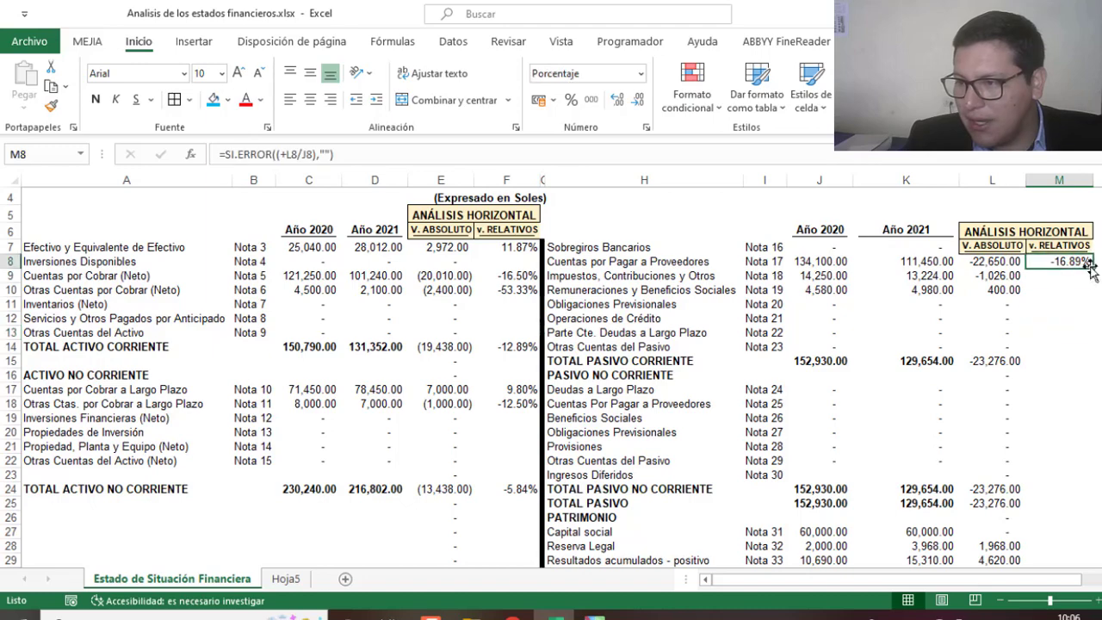
pyautogui.moveTo(1095, 269)
pyautogui.mouseDown()
pyautogui.moveTo(1095, 546)
pyautogui.moveTo(1095, 534)
pyautogui.mouseUp()
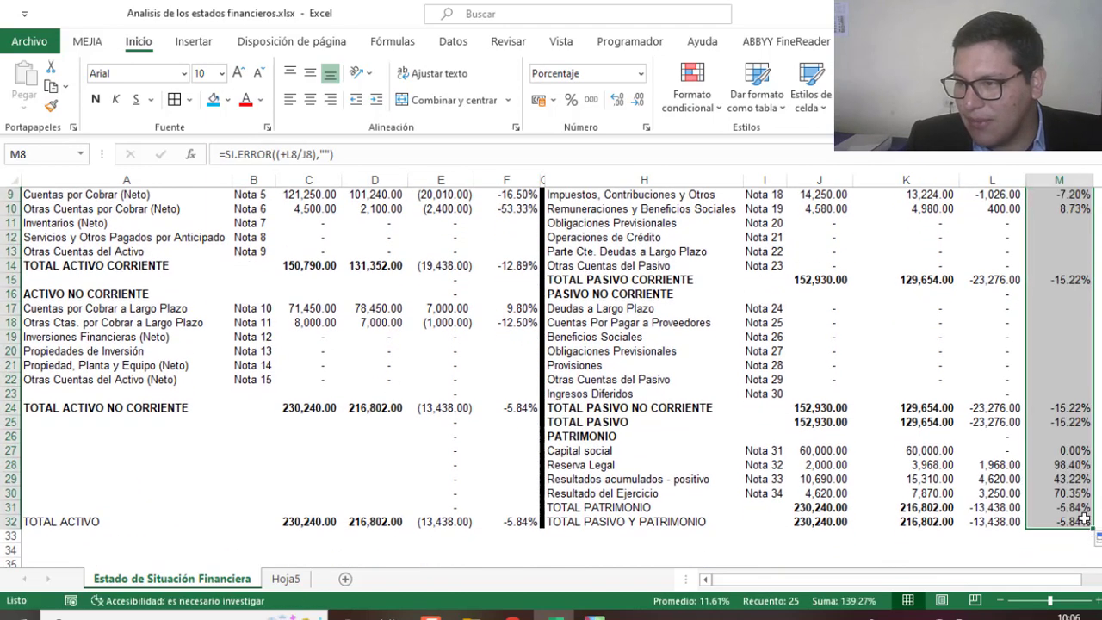
pyautogui.scroll(3, 1081, 495)
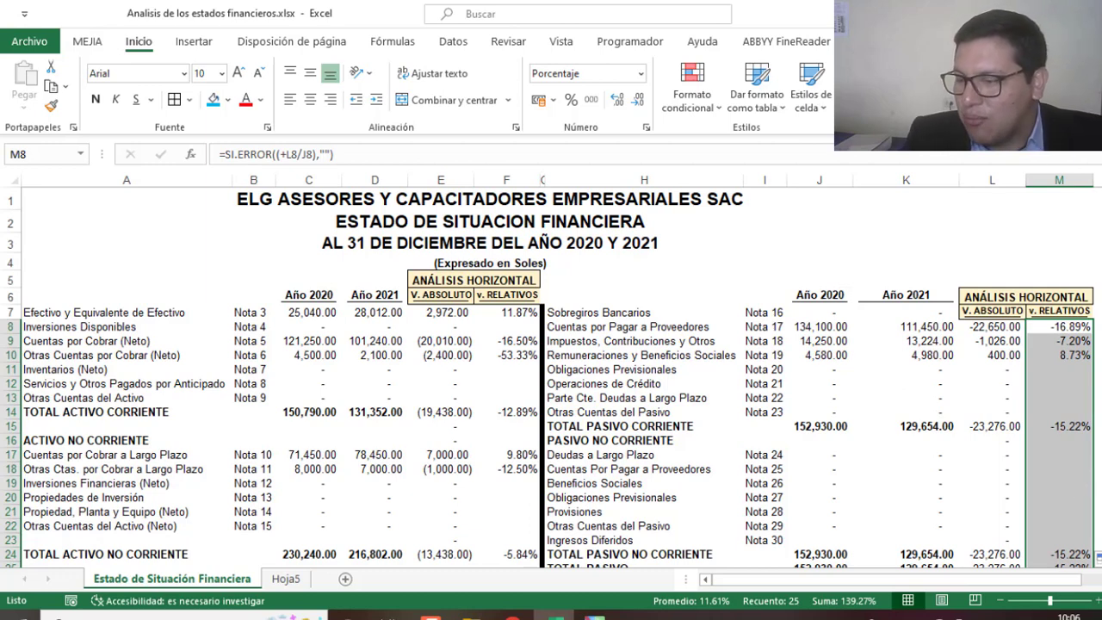
# Narrow column K, then annotate the 4,580.00 to 4,980.00 rise giving 8.73%, and erase the annotations
pyautogui.click(1097, 398)
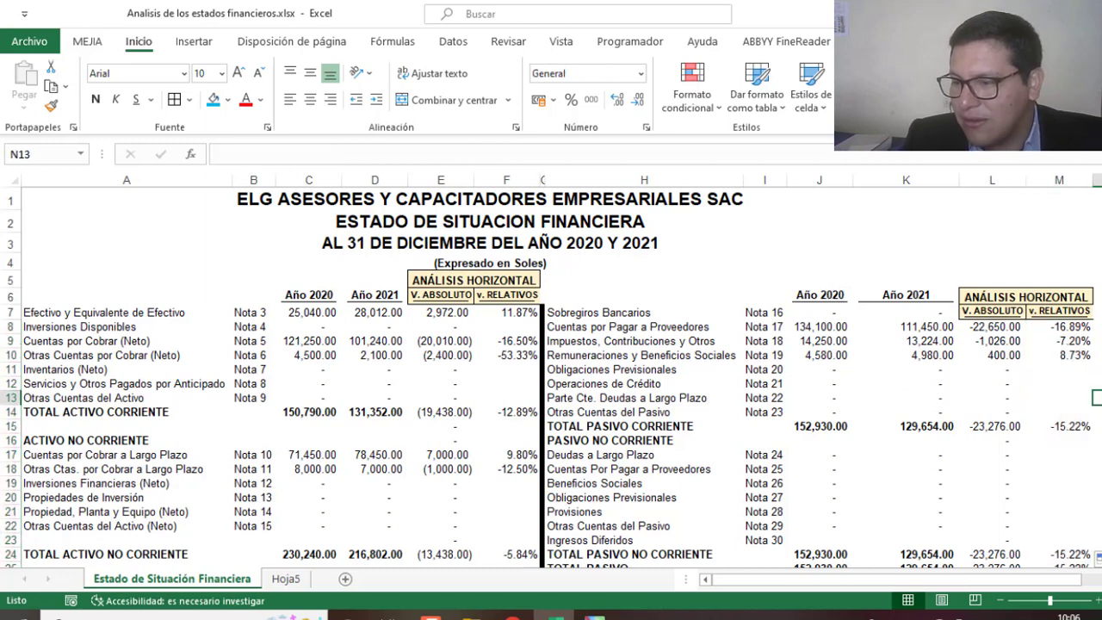
pyautogui.moveTo(960, 180); pyautogui.dragTo(918, 180)
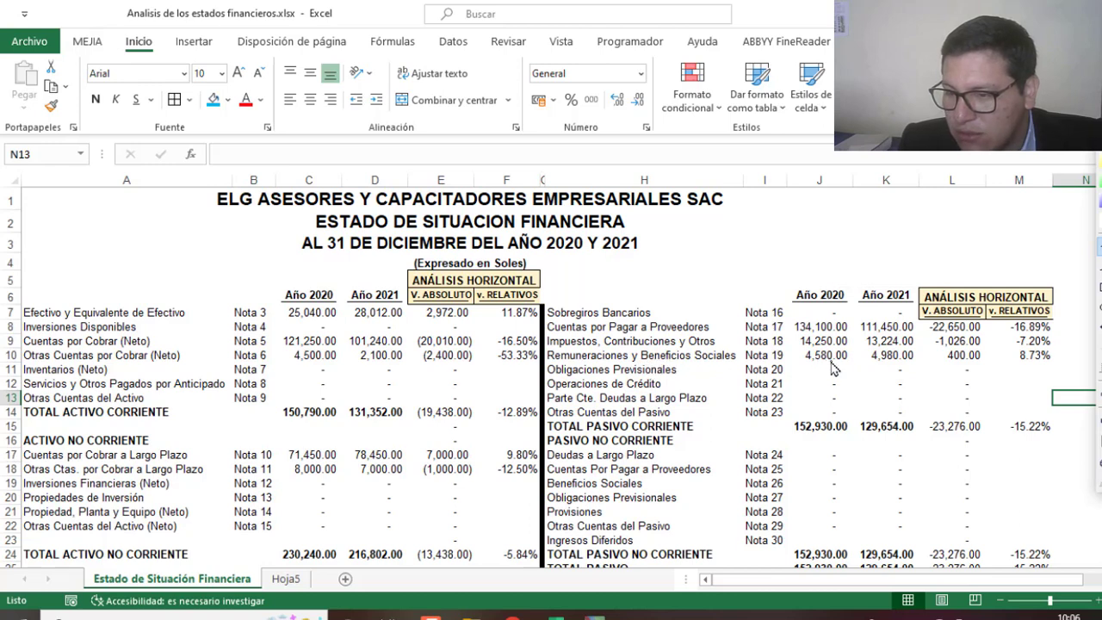
pyautogui.moveTo(807, 361); pyautogui.dragTo(900, 363)
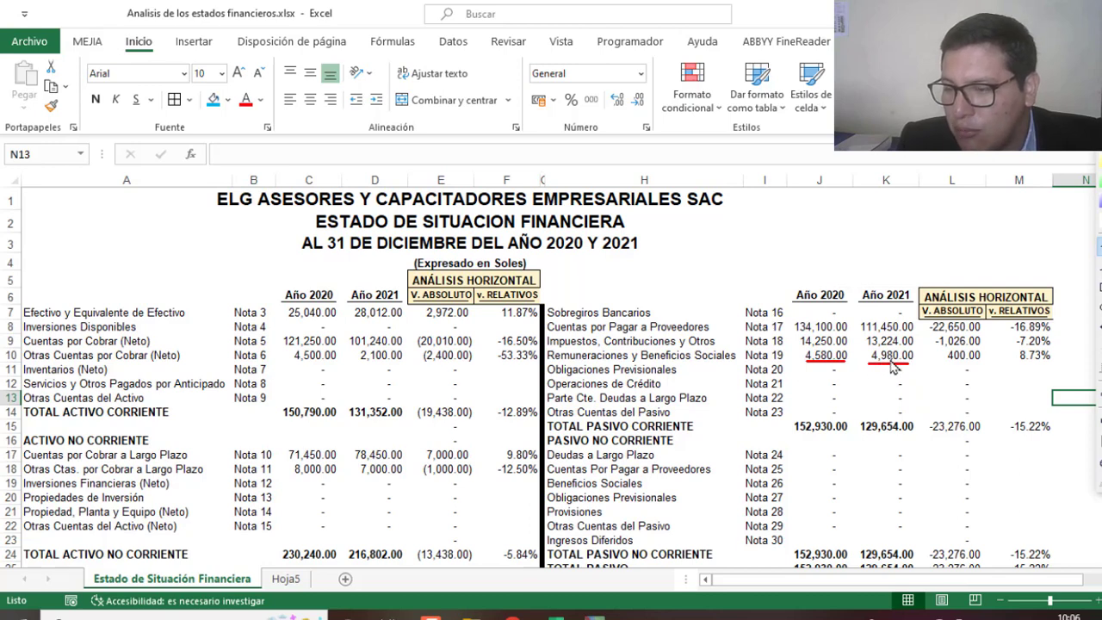
pyautogui.moveTo(824, 363)
pyautogui.mouseDown()
pyautogui.moveTo(831, 373)
pyautogui.moveTo(890, 369)
pyautogui.mouseUp()
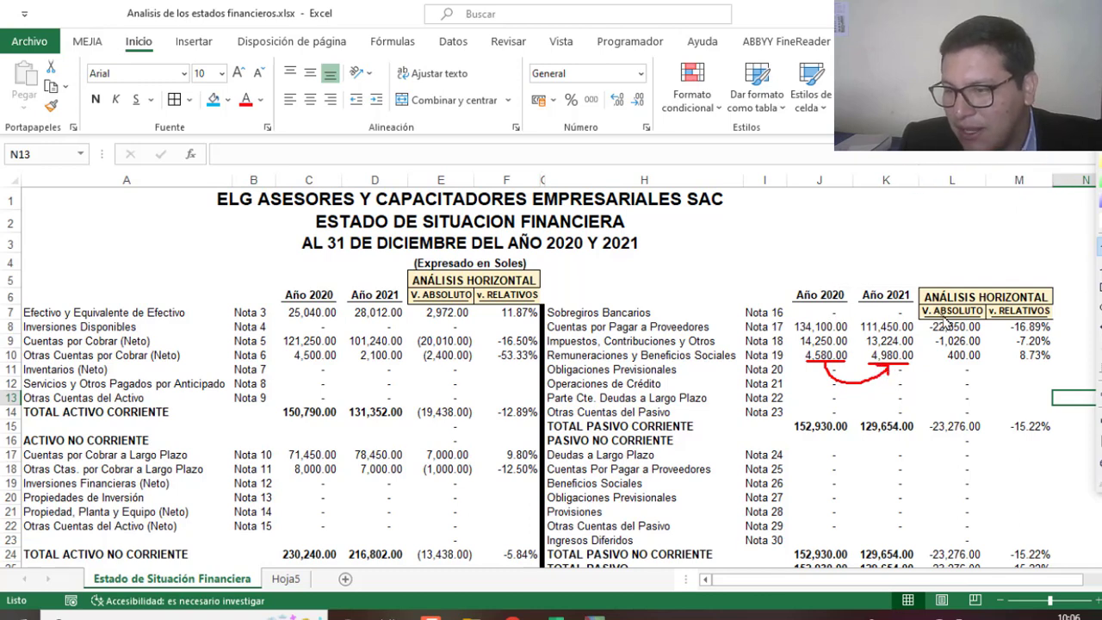
pyautogui.moveTo(1033, 349); pyautogui.dragTo(1043, 349)
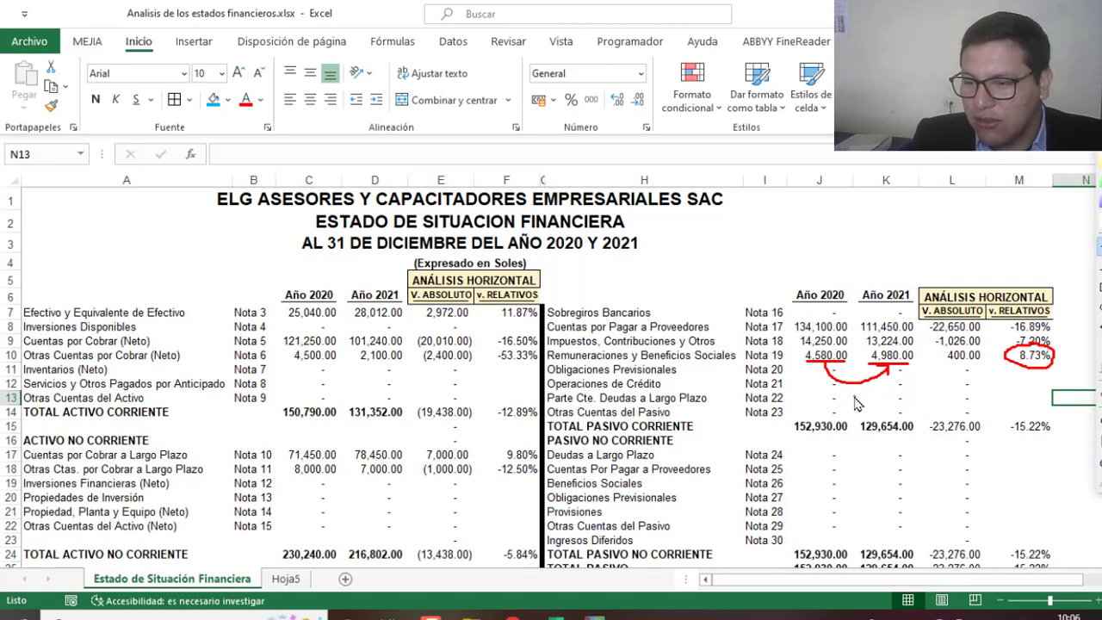
pyautogui.moveTo(849, 401); pyautogui.dragTo(888, 390)
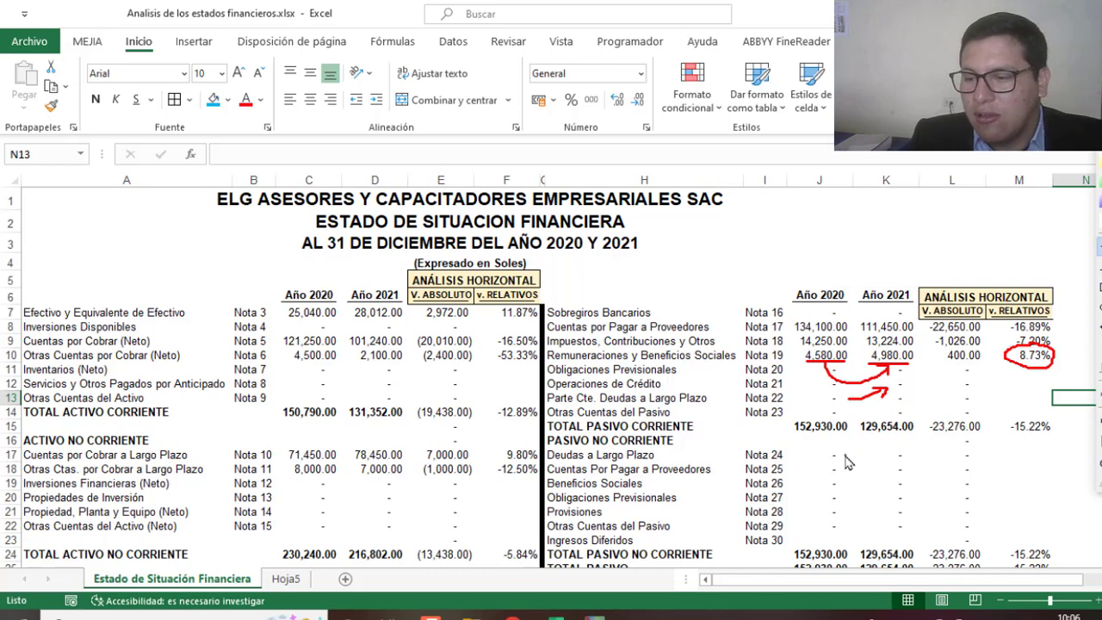
pyautogui.moveTo(862, 411); pyautogui.dragTo(878, 411)
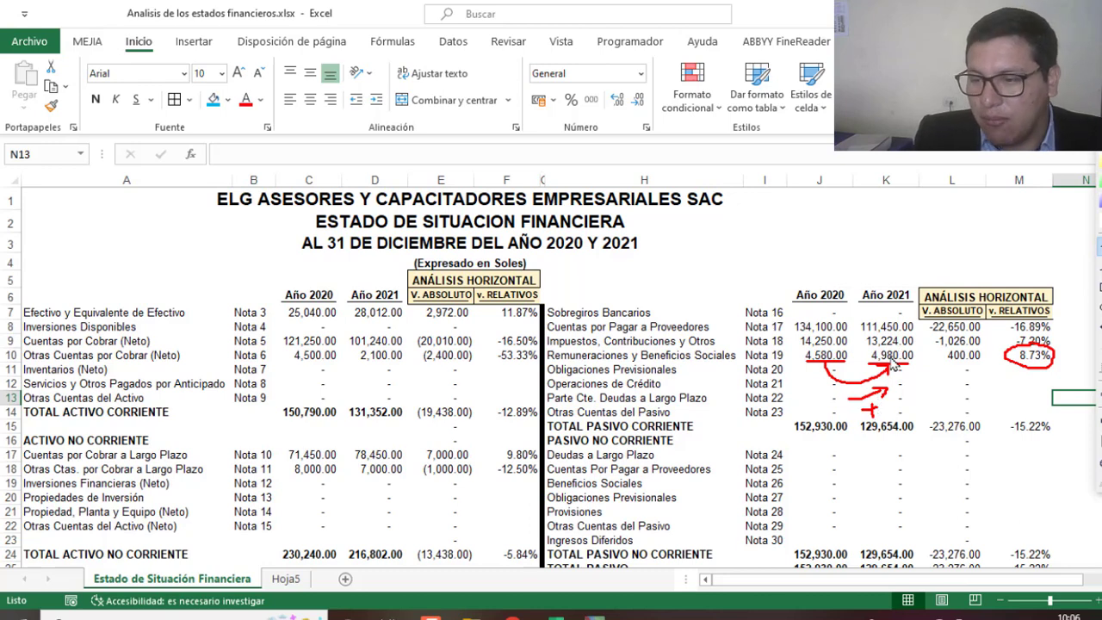
pyautogui.press('Escape')
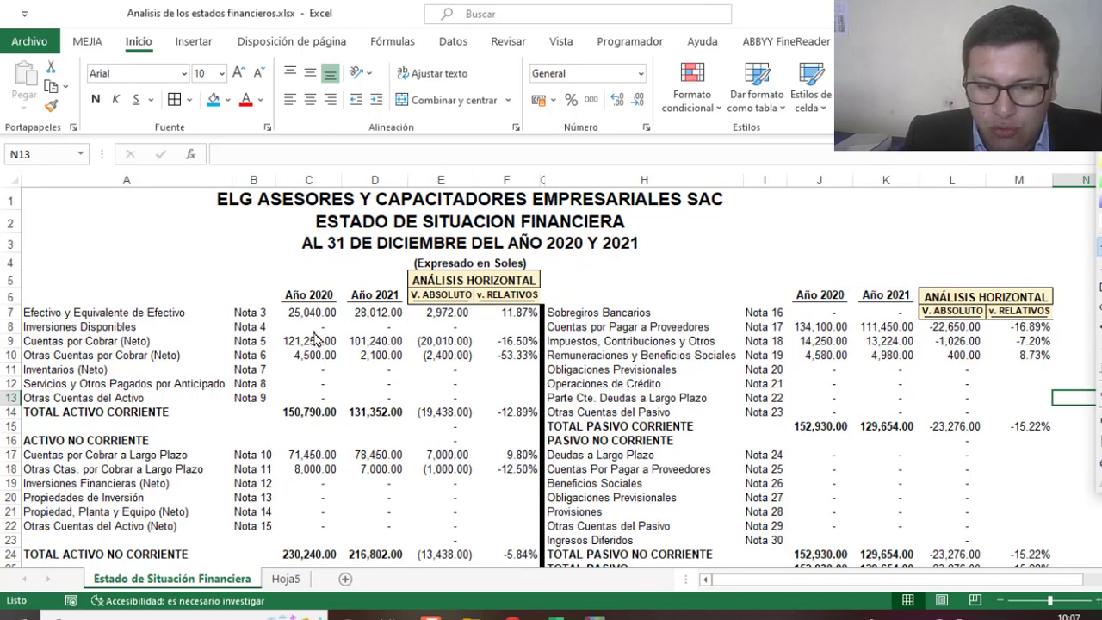
pyautogui.moveTo(314, 332); pyautogui.dragTo(390, 337)
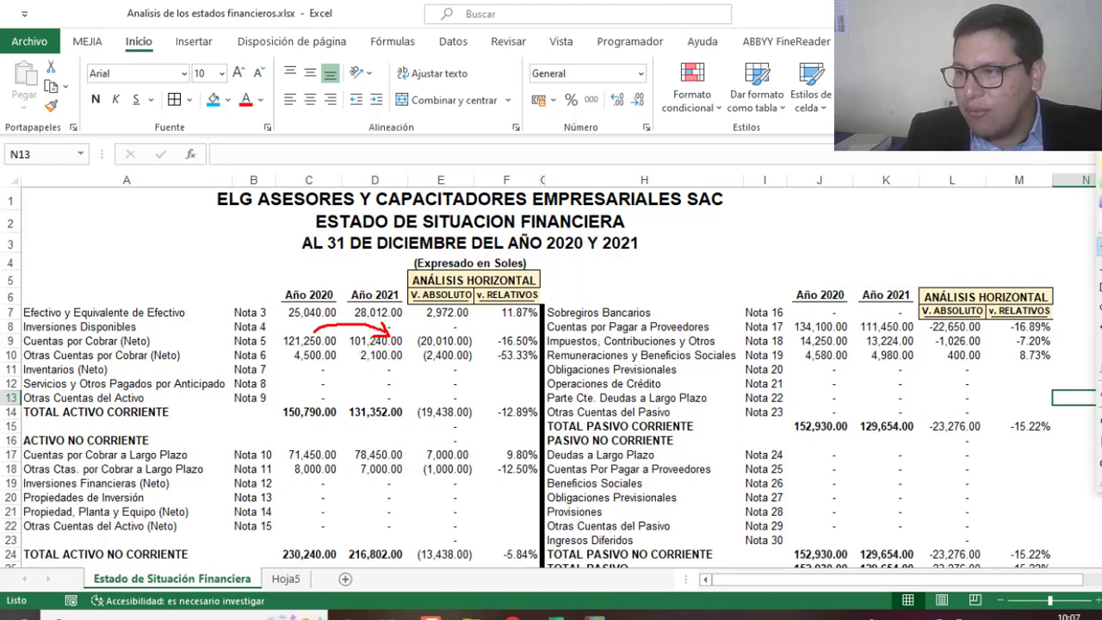
pyautogui.press('Escape')
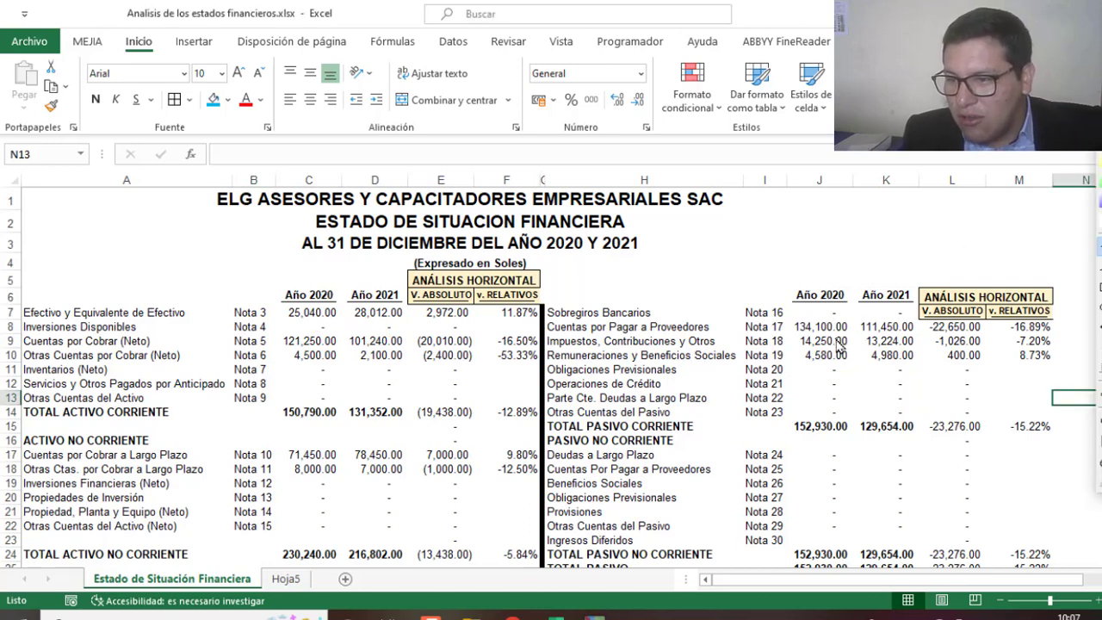
pyautogui.moveTo(807, 324)
pyautogui.mouseDown()
pyautogui.moveTo(856, 319)
pyautogui.moveTo(851, 334)
pyautogui.mouseUp()
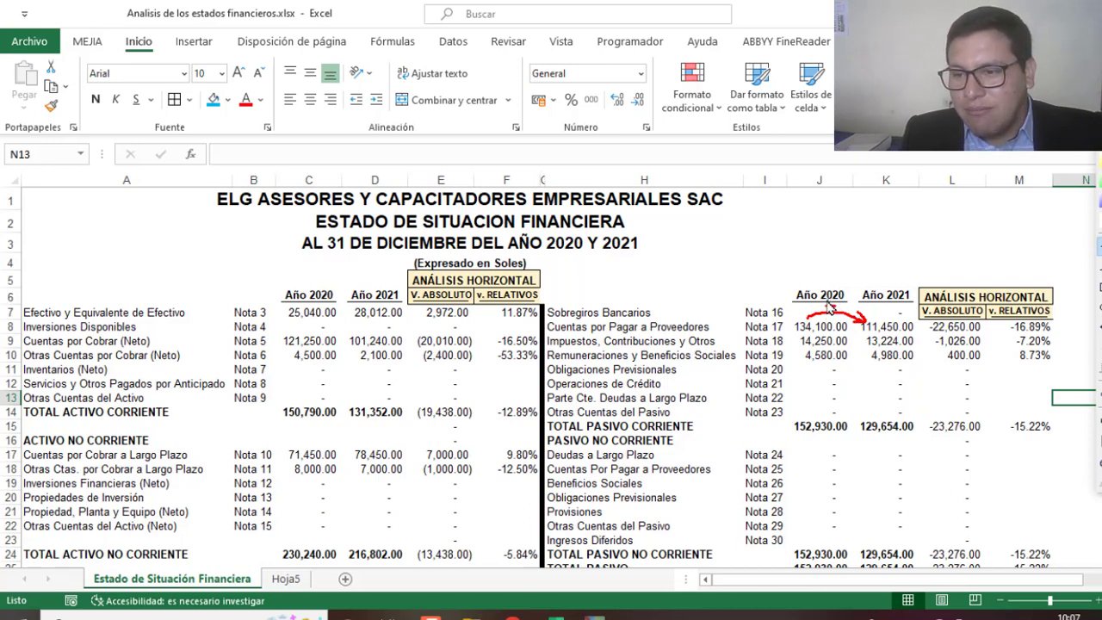
pyautogui.moveTo(825, 314); pyautogui.dragTo(844, 305)
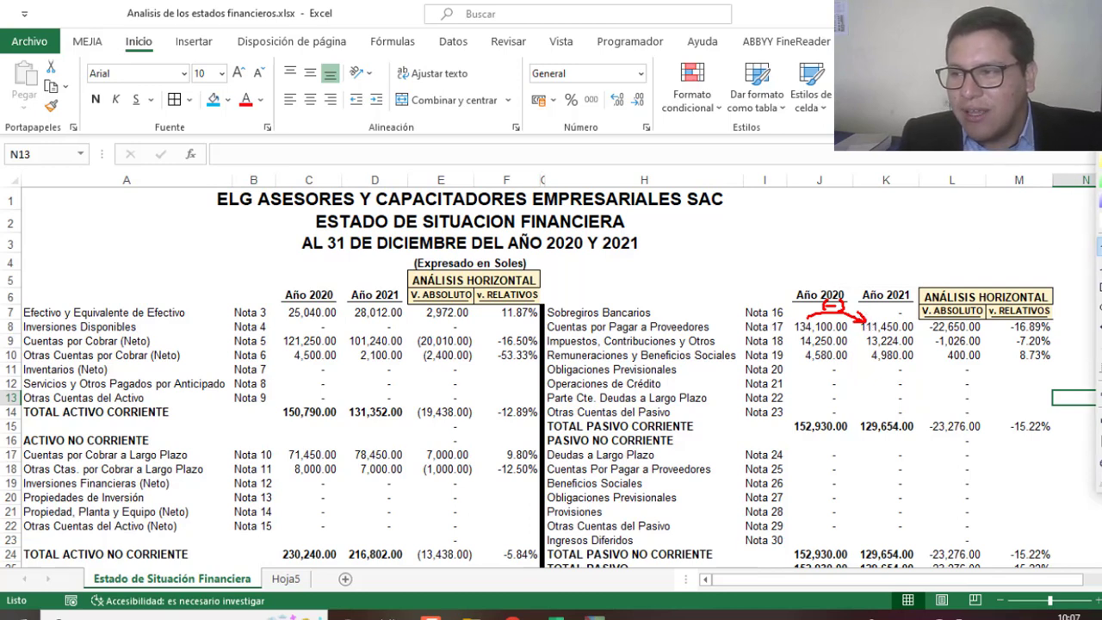
pyautogui.moveTo(758, 262)
pyautogui.mouseDown()
pyautogui.moveTo(758, 301)
pyautogui.moveTo(777, 279)
pyautogui.mouseUp()
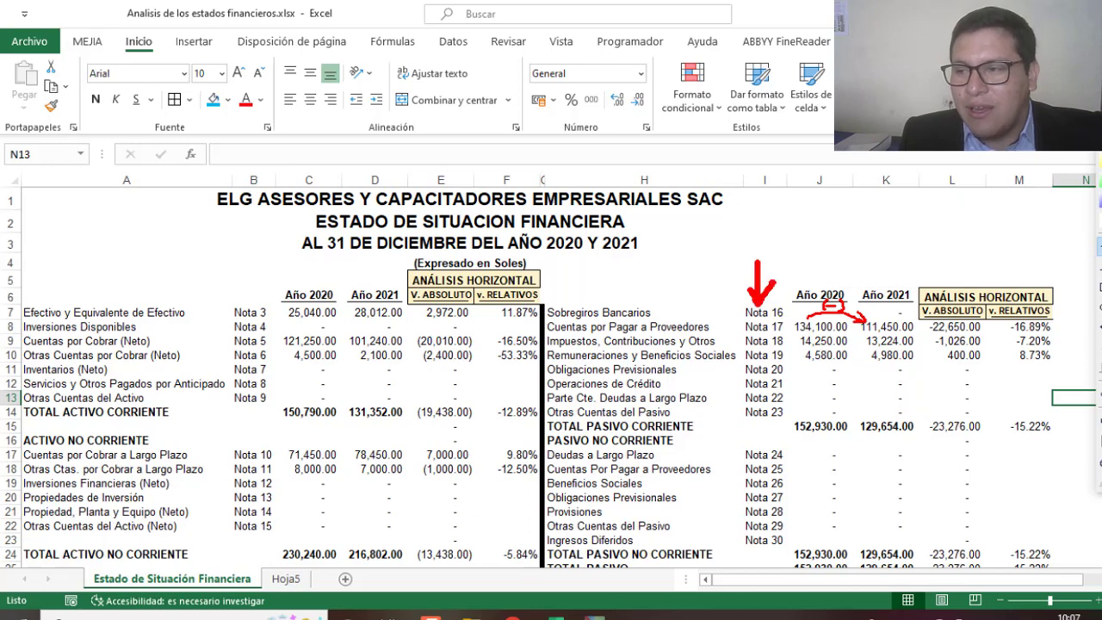
pyautogui.moveTo(246, 267); pyautogui.dragTo(245, 303)
pyautogui.moveTo(229, 287); pyautogui.dragTo(258, 286)
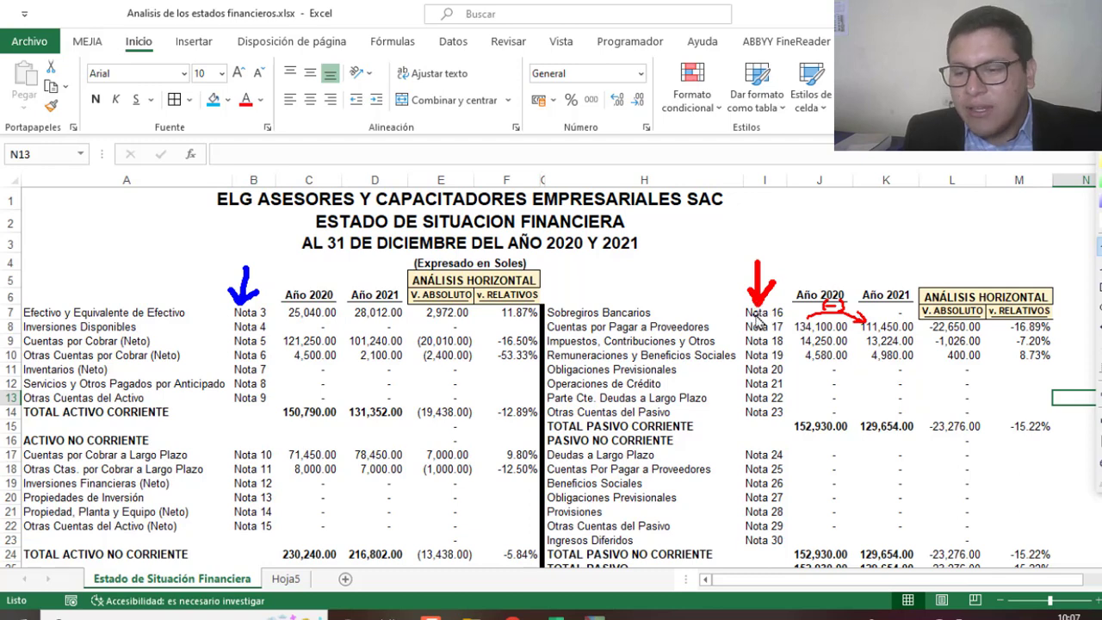
pyautogui.moveTo(740, 310)
pyautogui.mouseDown()
pyautogui.moveTo(739, 413)
pyautogui.moveTo(784, 428)
pyautogui.mouseUp()
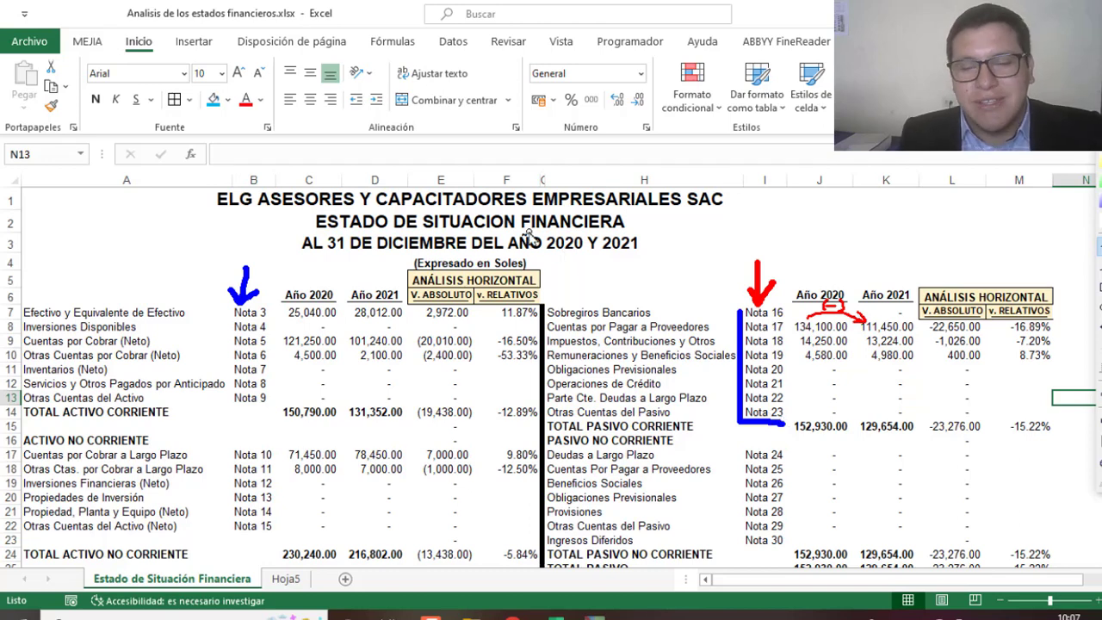
pyautogui.press('Escape')
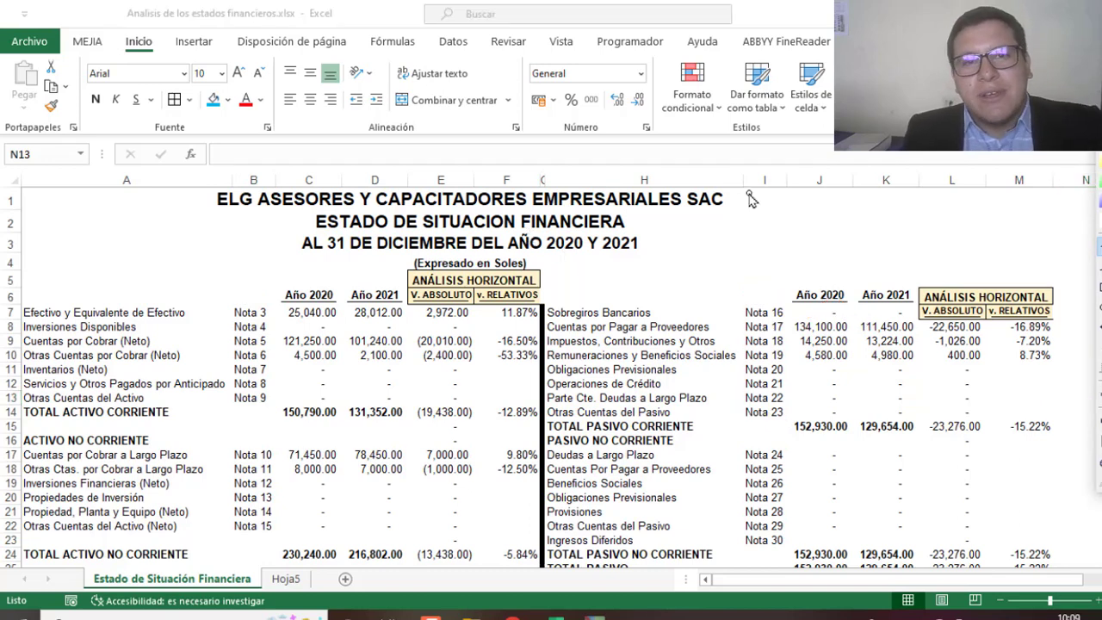